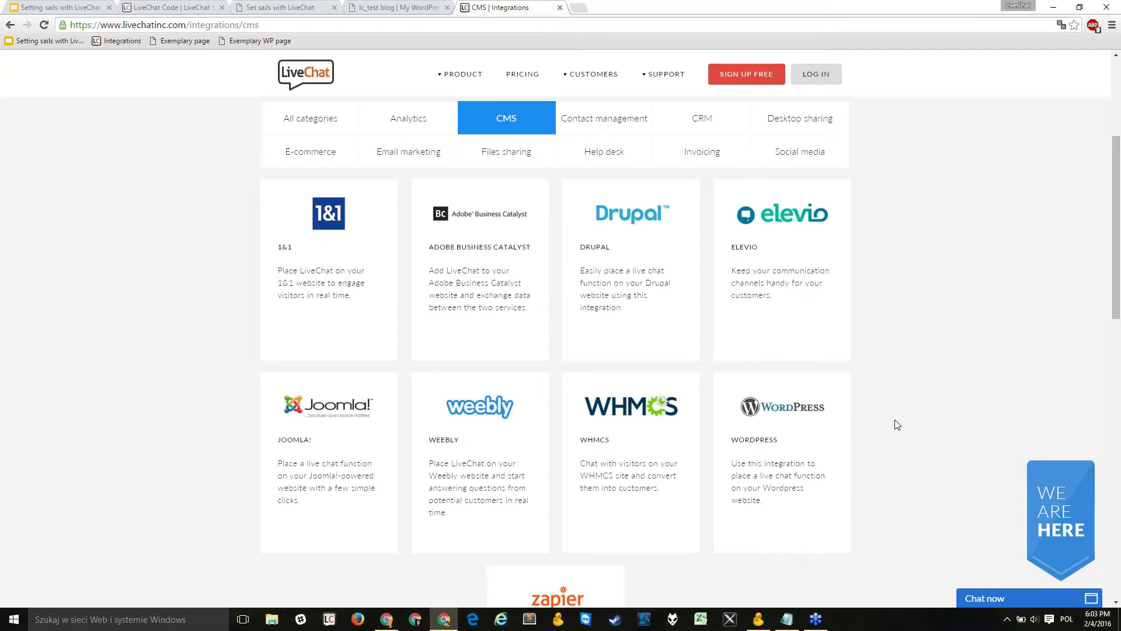
Scroll back up the CMS integrations list and bring Cyberduck forward on /public_html/wordpress.
scroll(895, 423, up, 4)
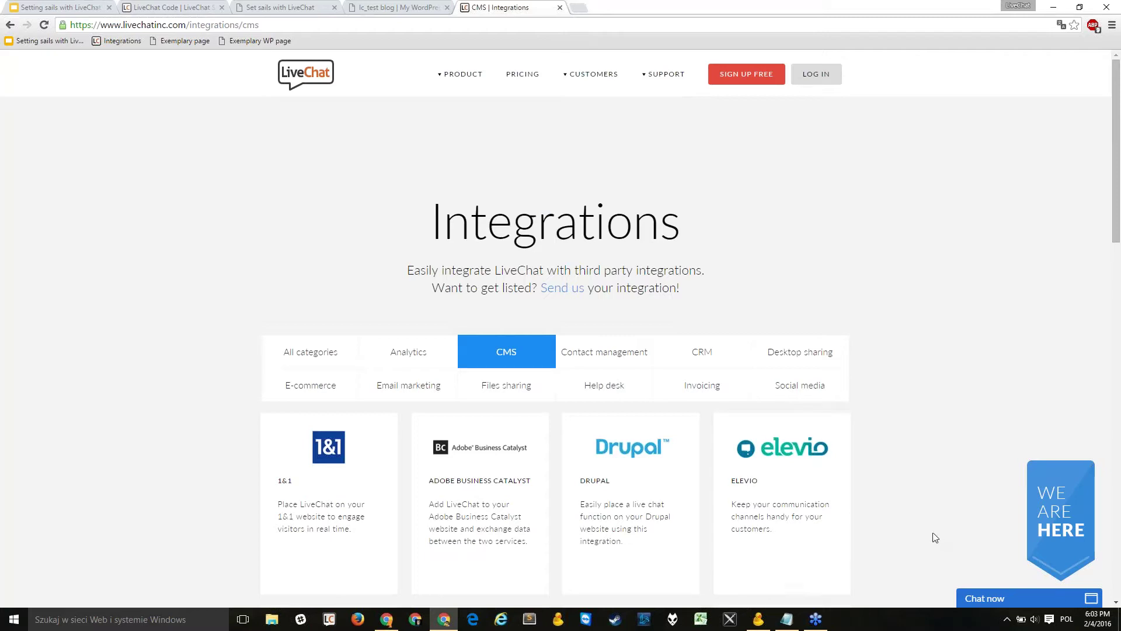
click(765, 623)
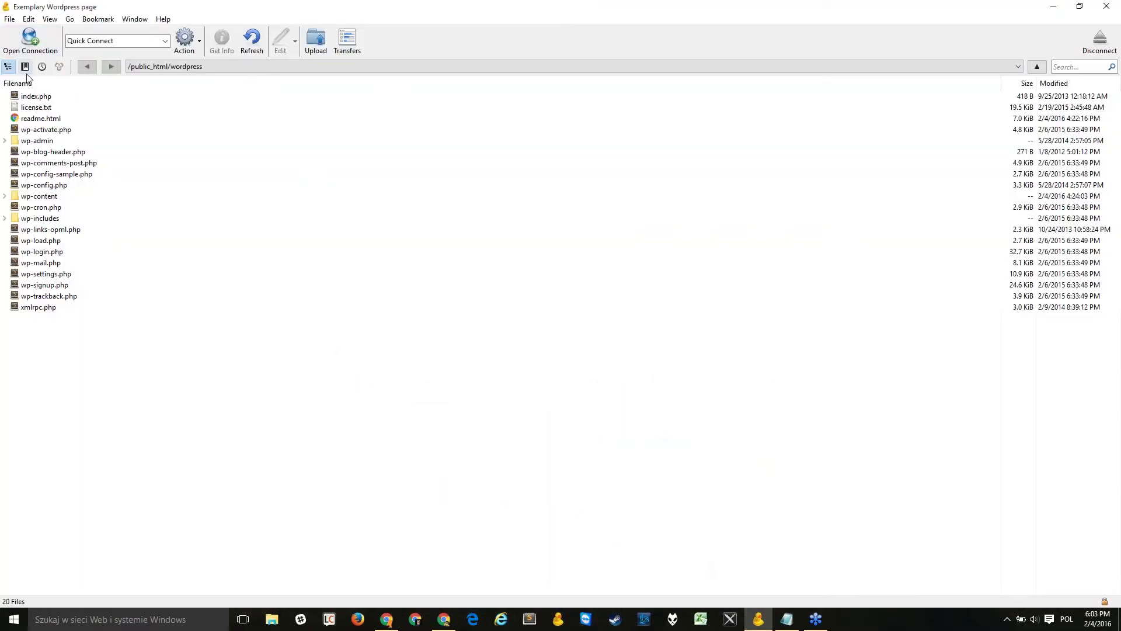
Show the saved server bookmarks and bring up an empty FTP connection form on port 21.
click(25, 69)
click(329, 350)
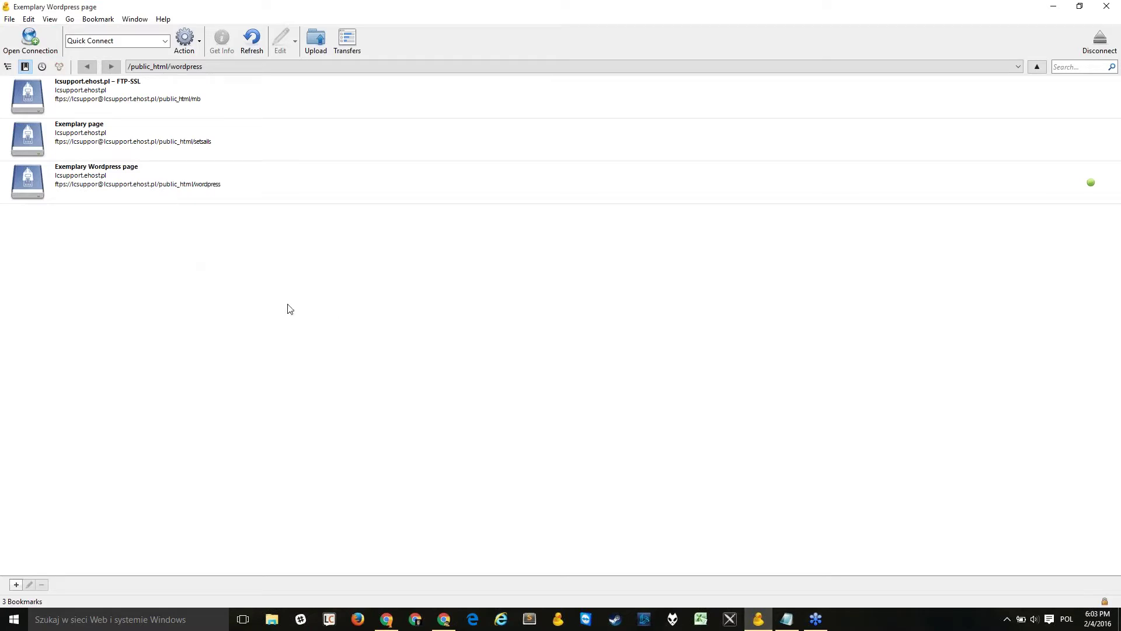
click(46, 50)
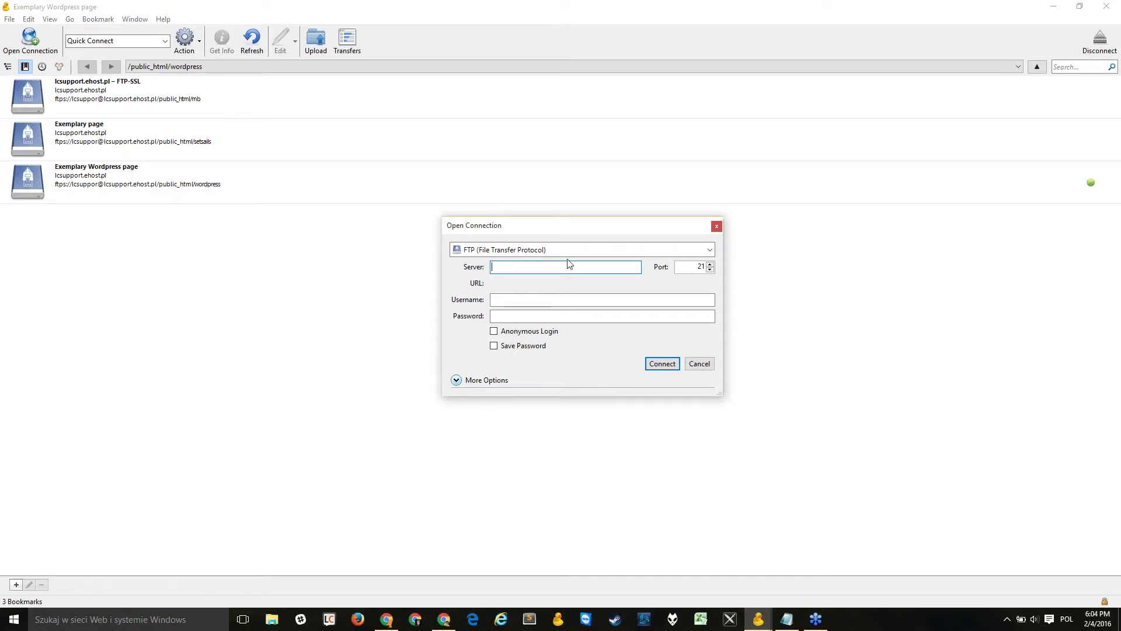
Connect over plain FTP to lc.support.ehost.pl using the account username and password.
click(600, 251)
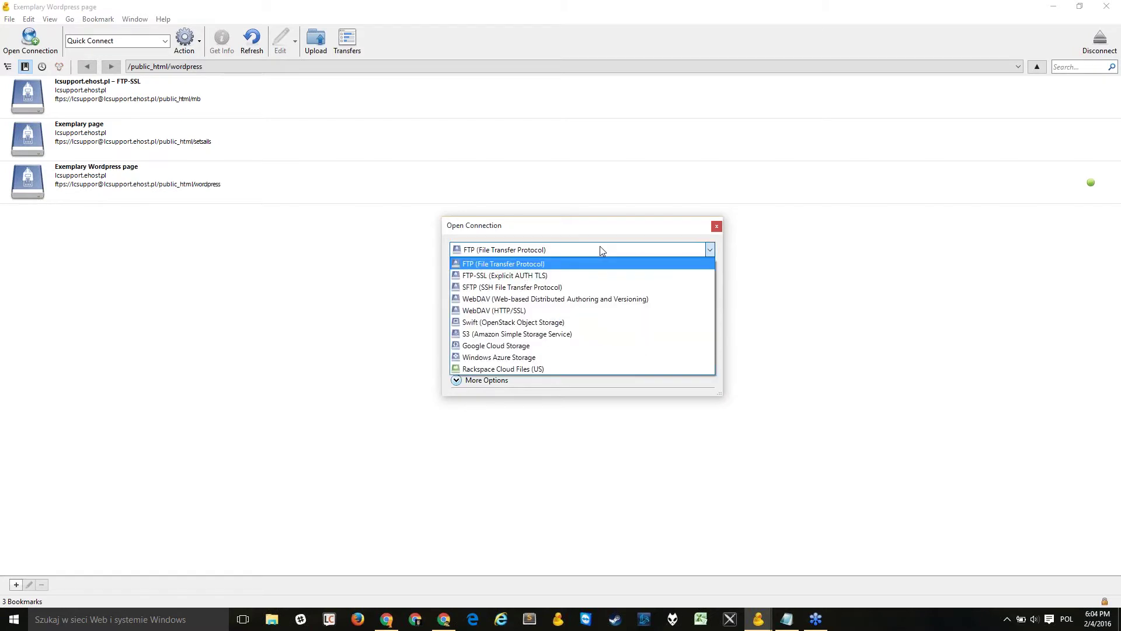
click(590, 268)
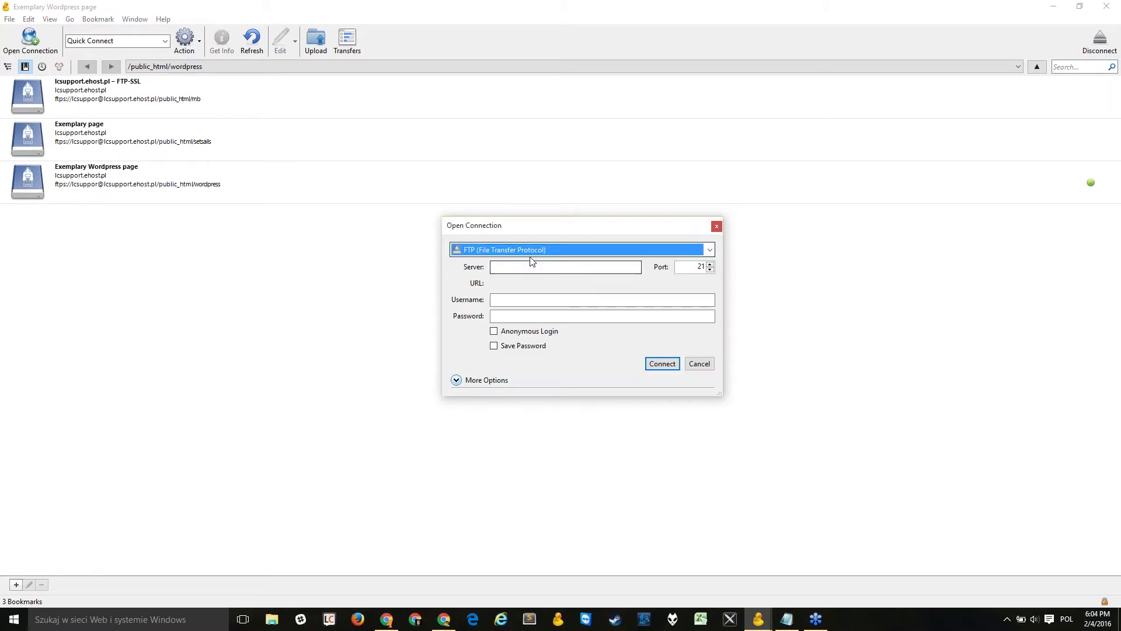
click(521, 268)
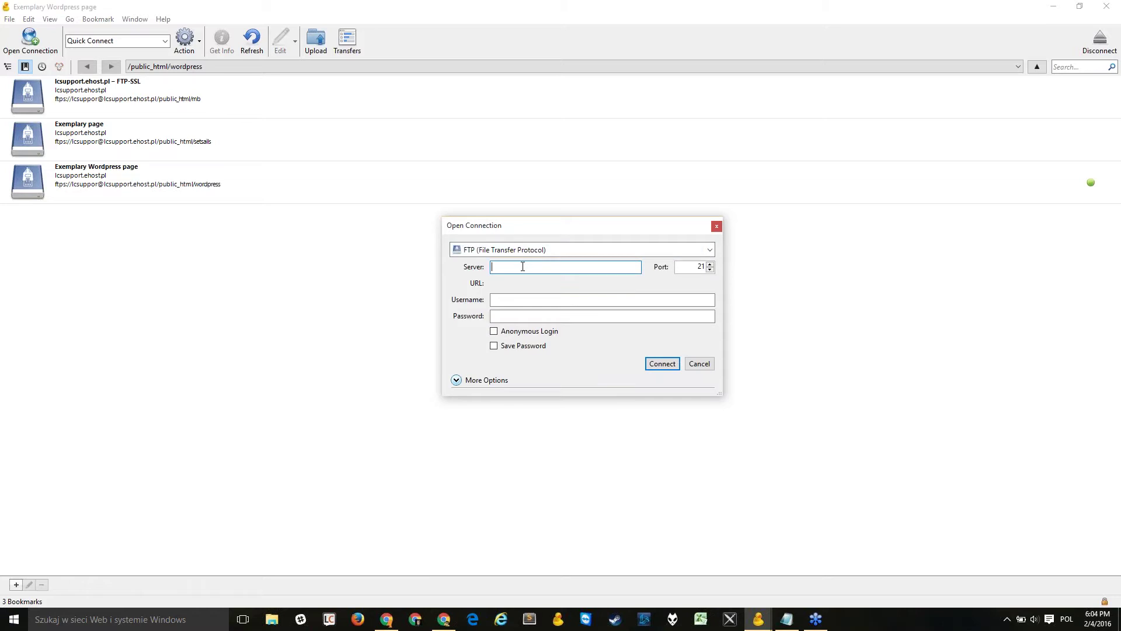
text(lc.support.ehost.pl)
click(546, 300)
text(lcsupport)
key(Tab)
text(•••••••••••••••••)
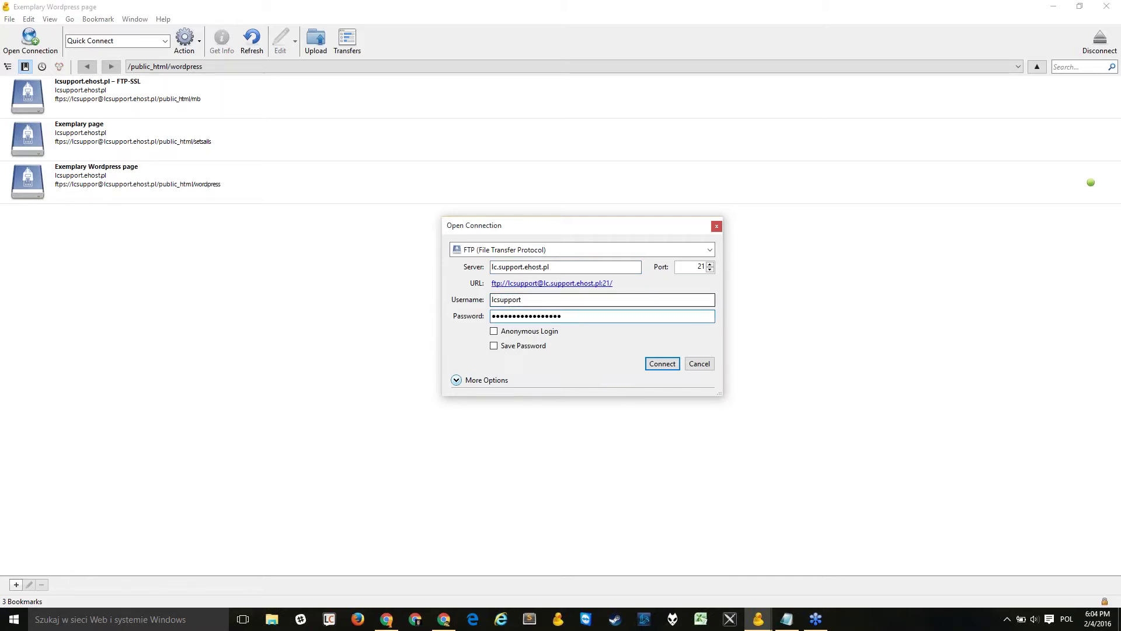
click(668, 360)
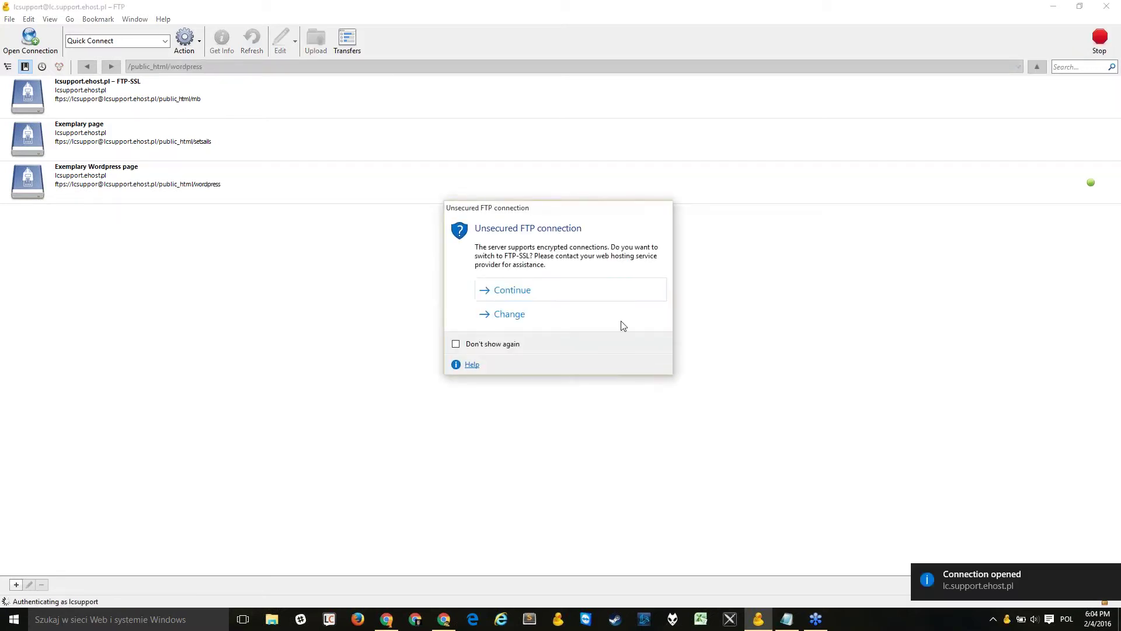
Accept the unsecured FTP warning and retry the login with the account password.
click(563, 287)
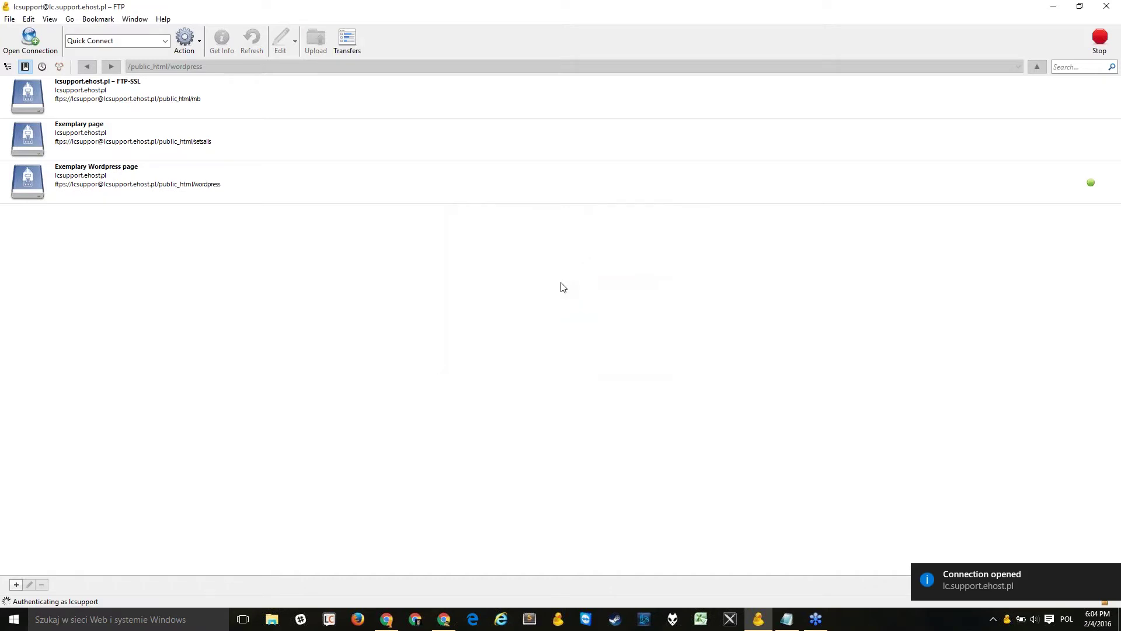
click(458, 295)
click(428, 313)
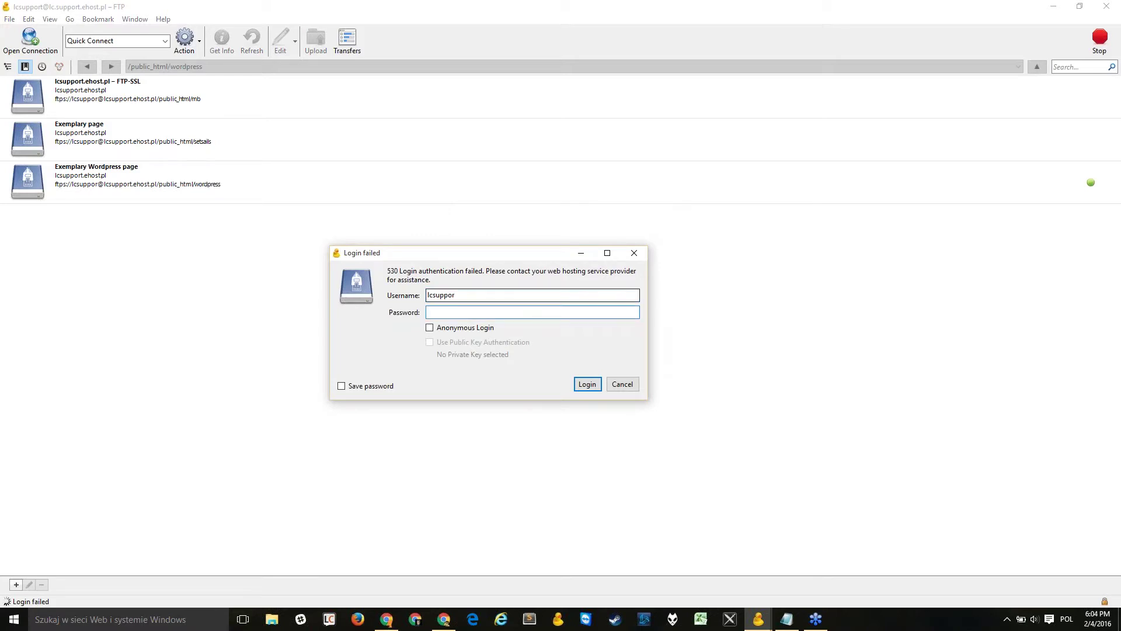
text(•••••••••••••••)
key(Return)
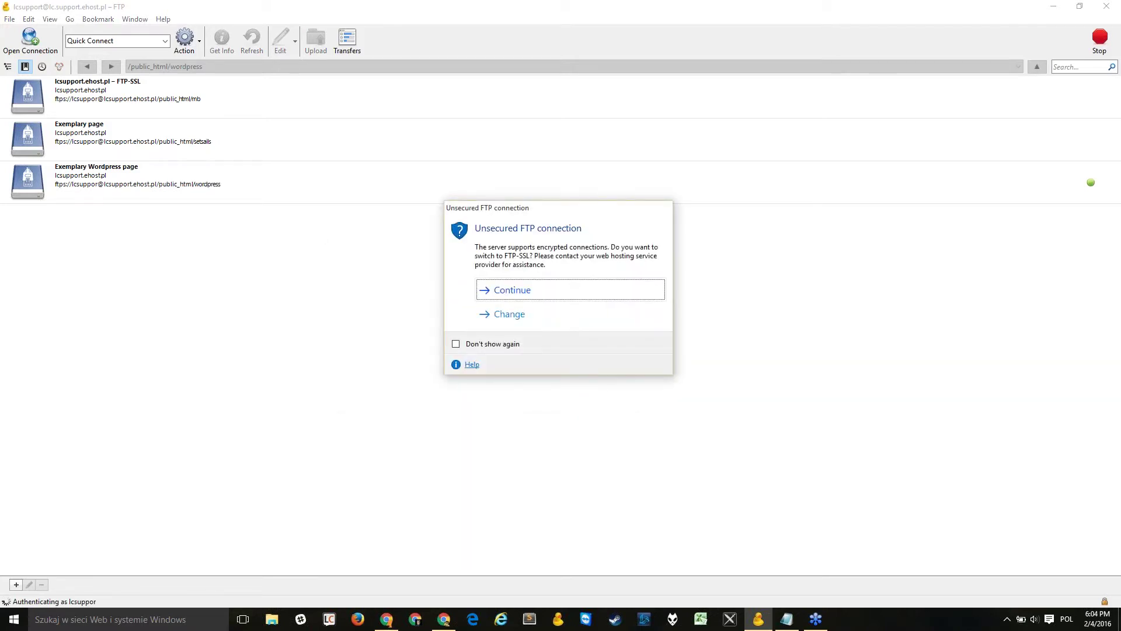
key(Return)
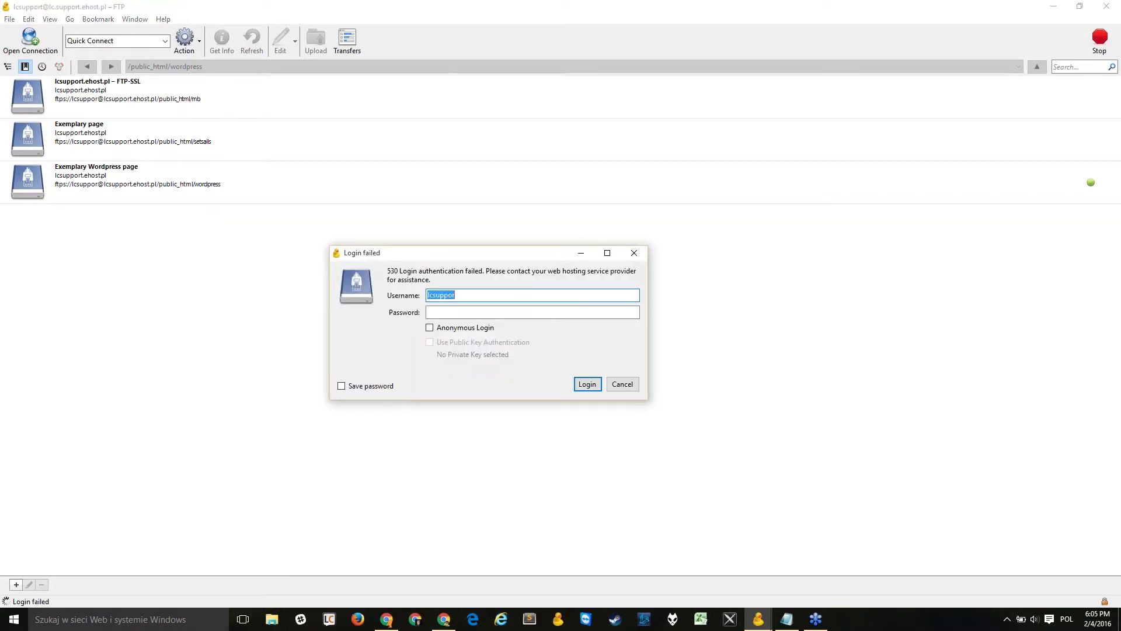
Clear the partly typed password and cancel the failed login.
click(586, 313)
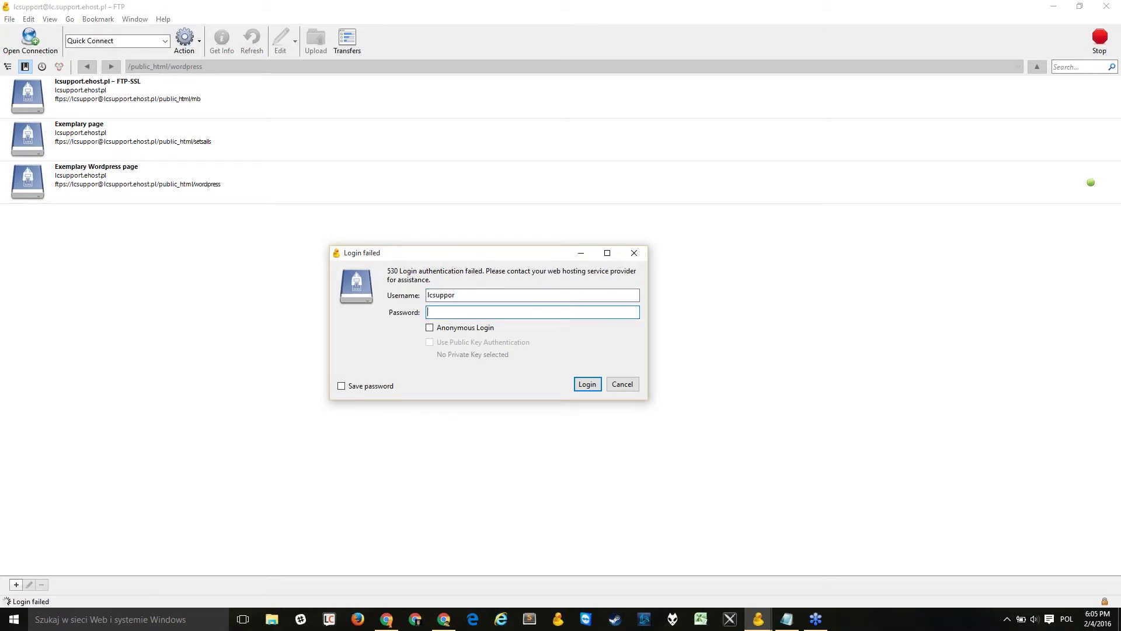
key(BackSpace)
click(622, 384)
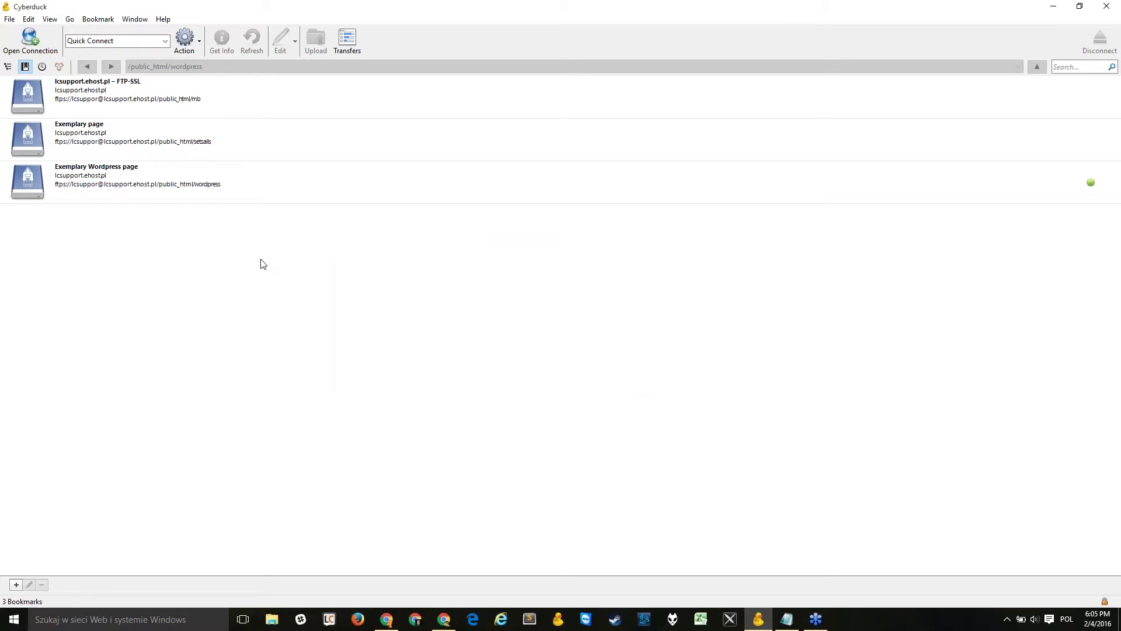
Connect to the Exemplary page bookmark's setsails folder, then bring Chrome forward.
double_click(274, 136)
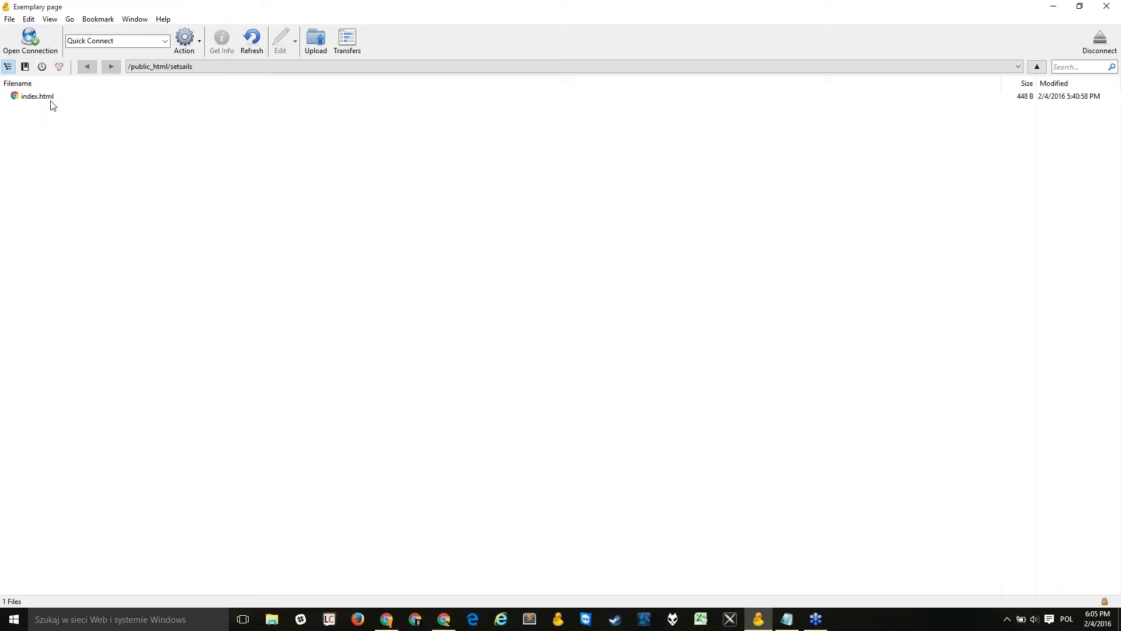
click(444, 623)
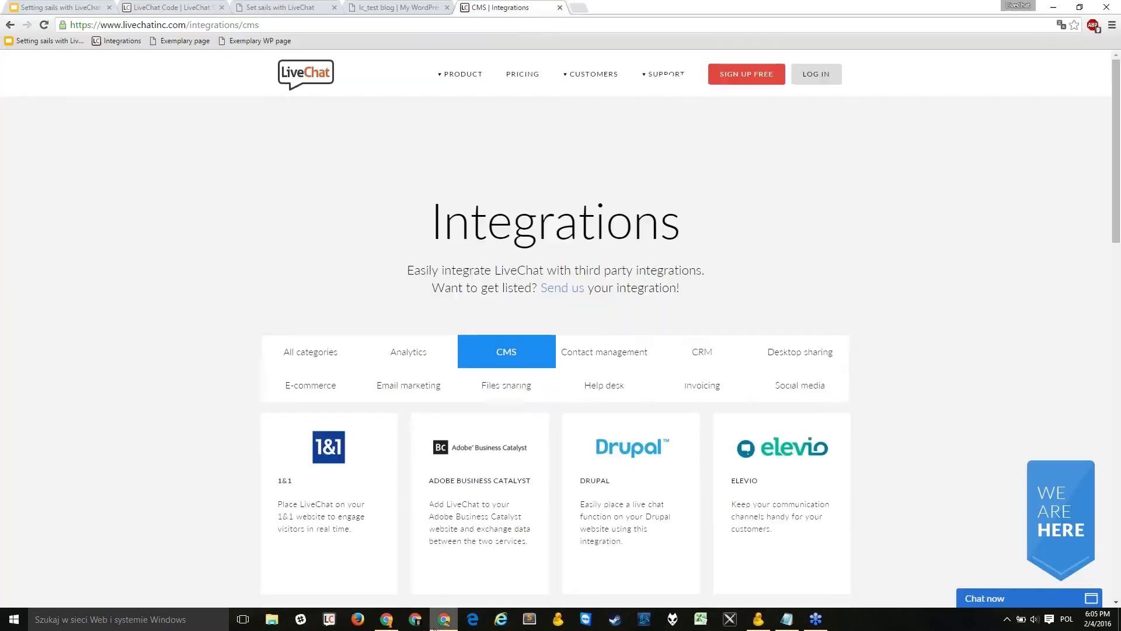
Load lcsupport.ehost.pl/setsails/ in a new Chrome tab, then return to Cyberduck.
click(575, 8)
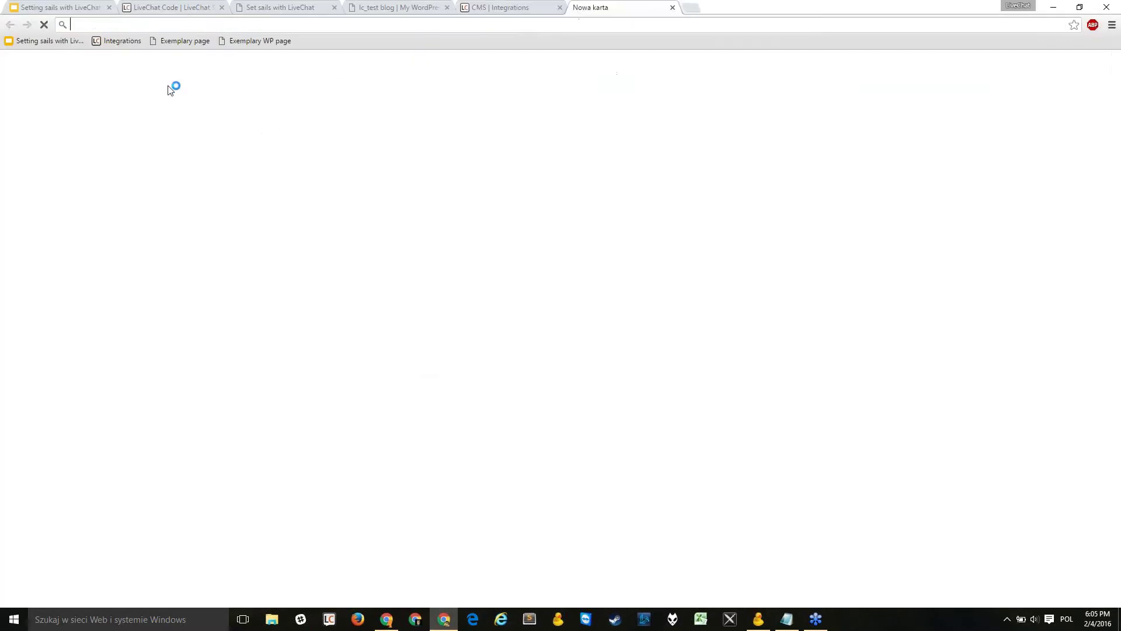
click(183, 41)
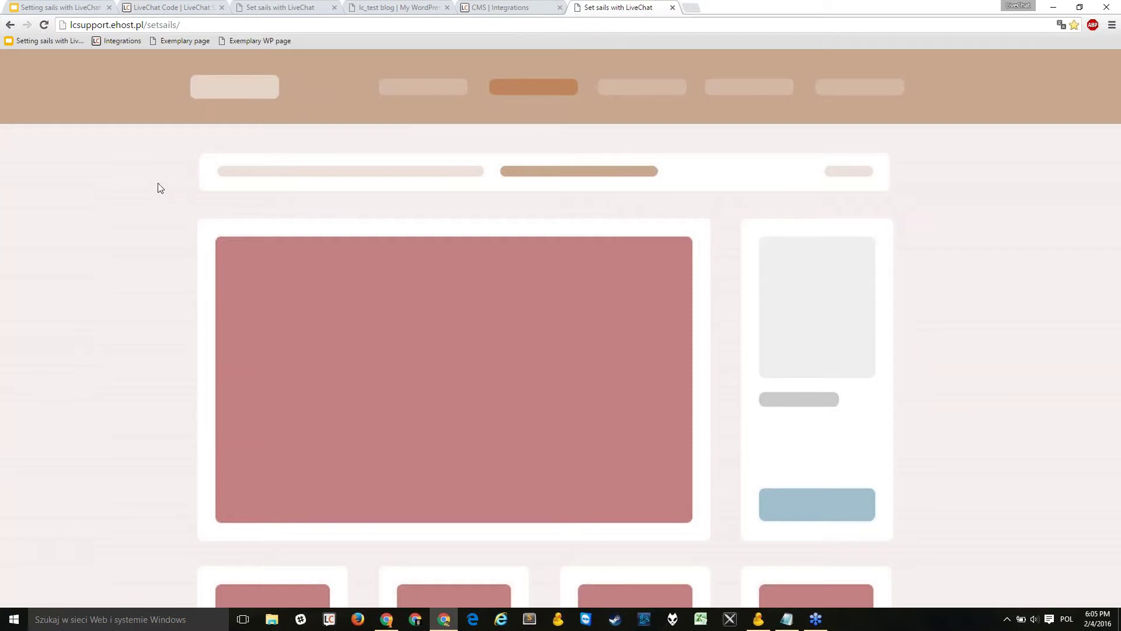
drag(178, 26, 147, 25)
click(556, 406)
click(758, 618)
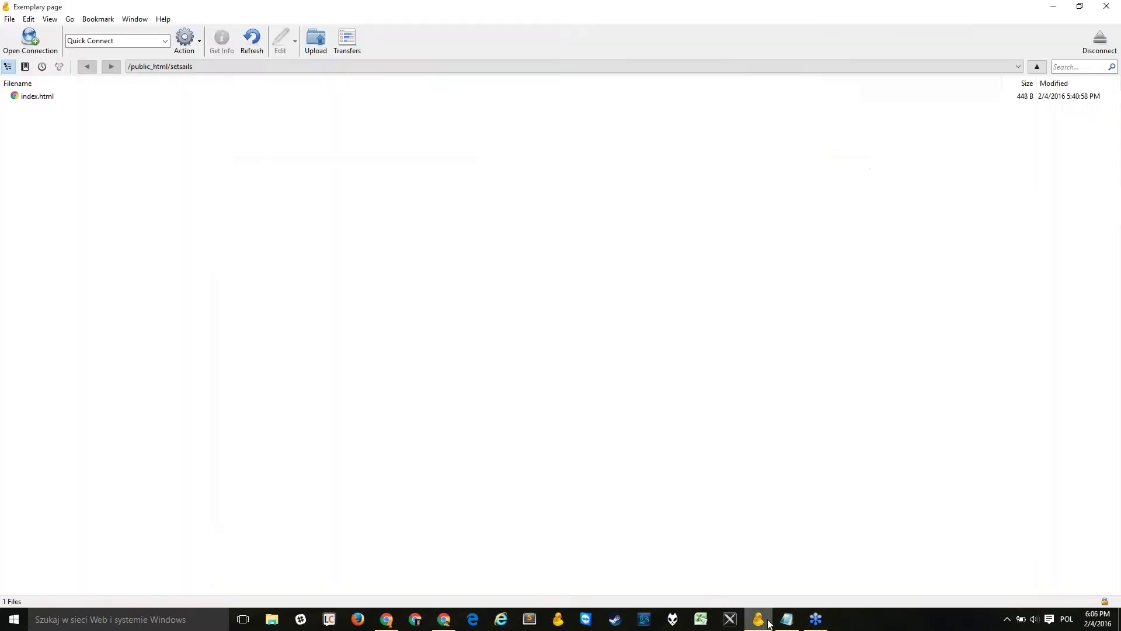
Open index.html (448 B) from /public_html/setsails in Notepad++ via Edit With.
click(57, 98)
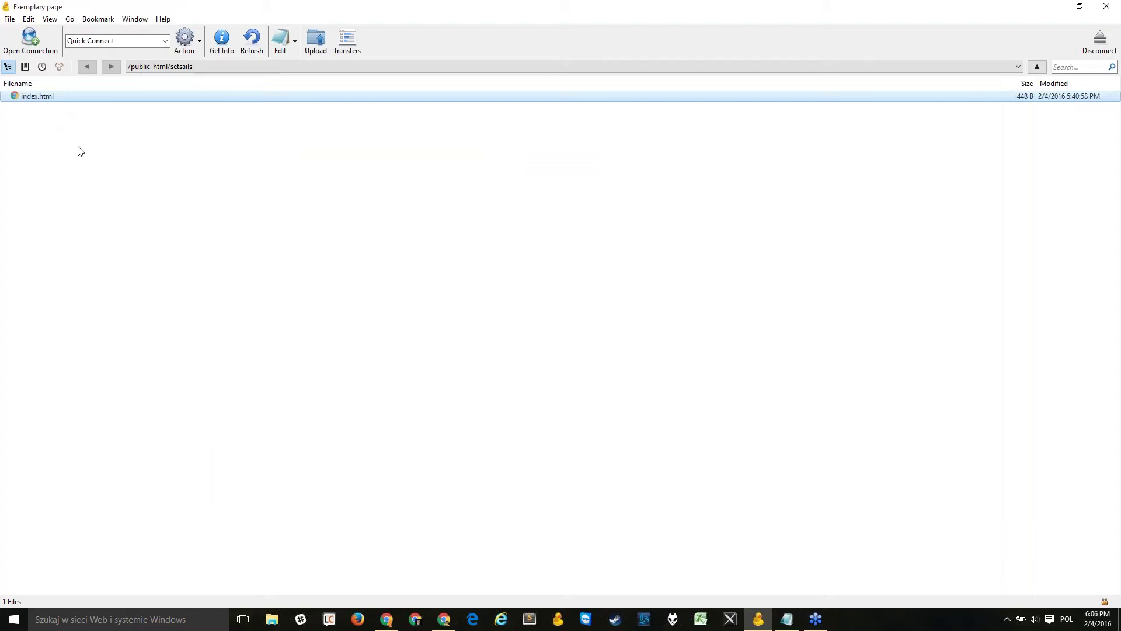
right_click(53, 102)
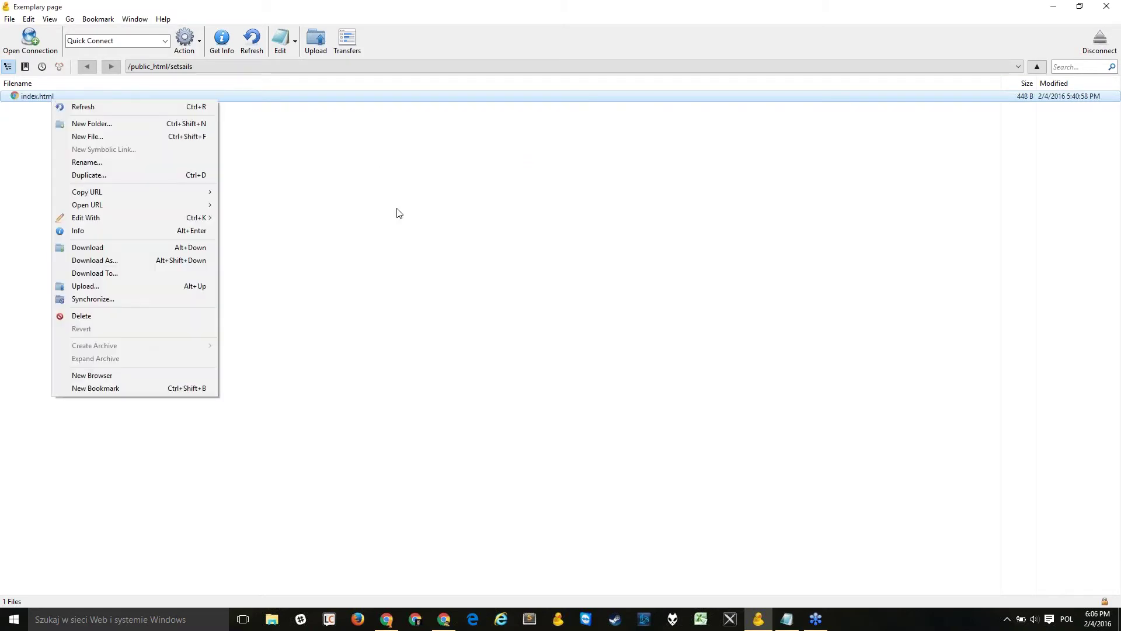
mouse_move(198, 225)
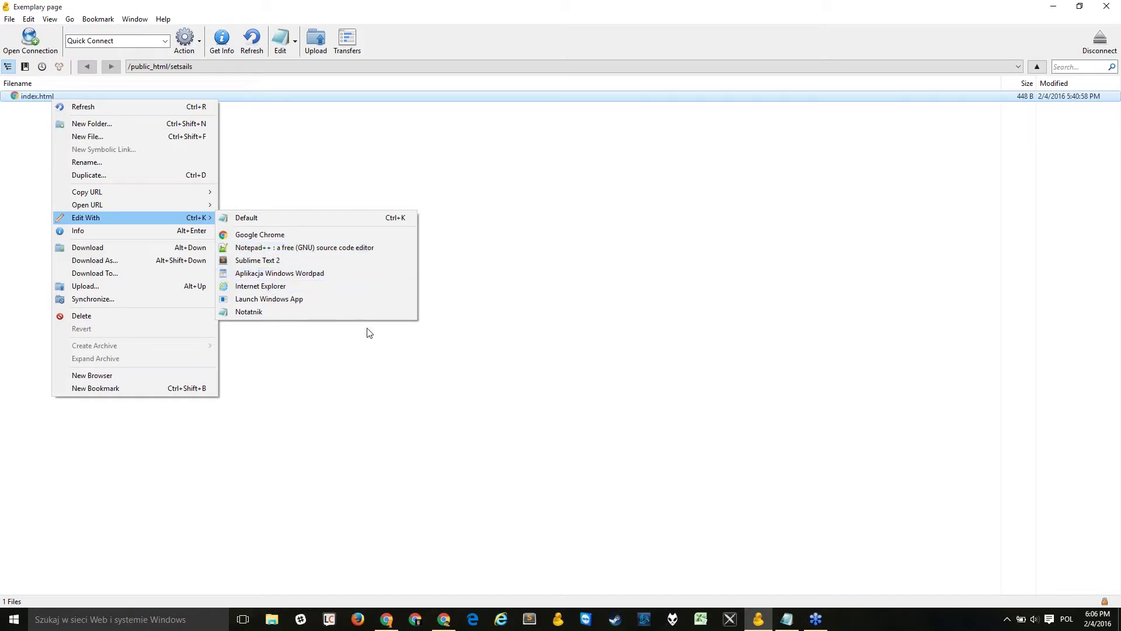
click(377, 247)
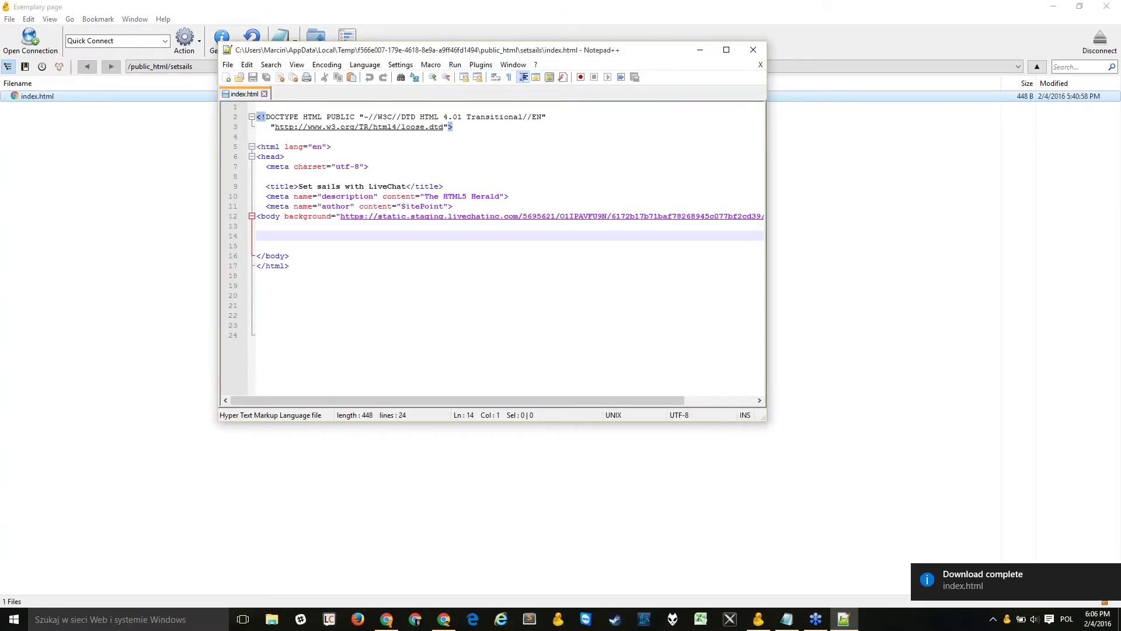
double_click(432, 52)
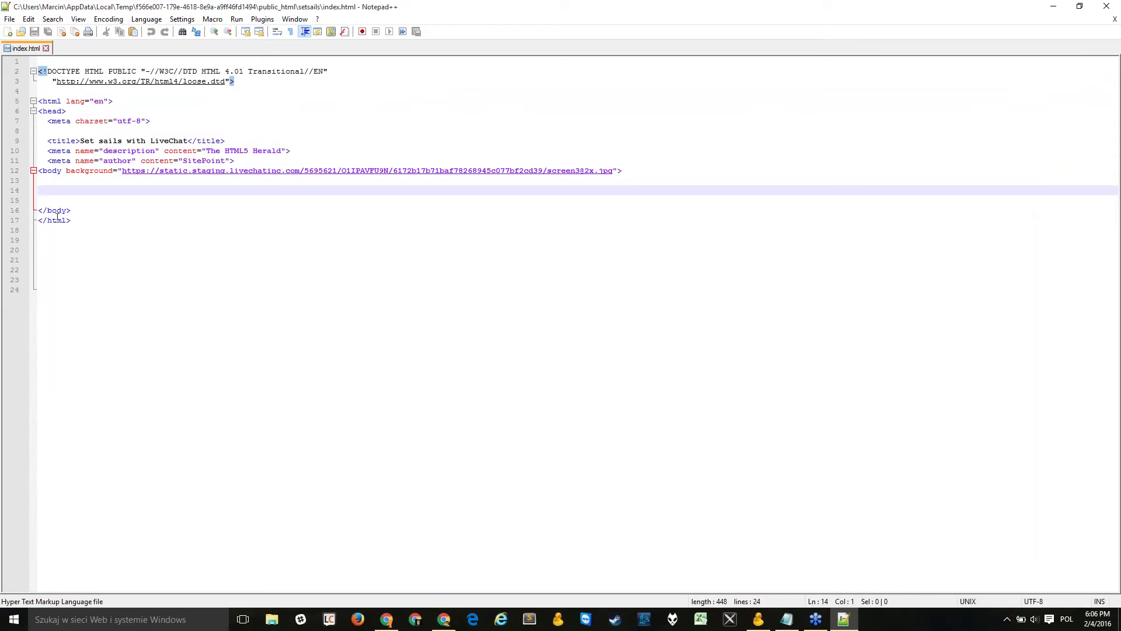
drag(76, 211, 38, 210)
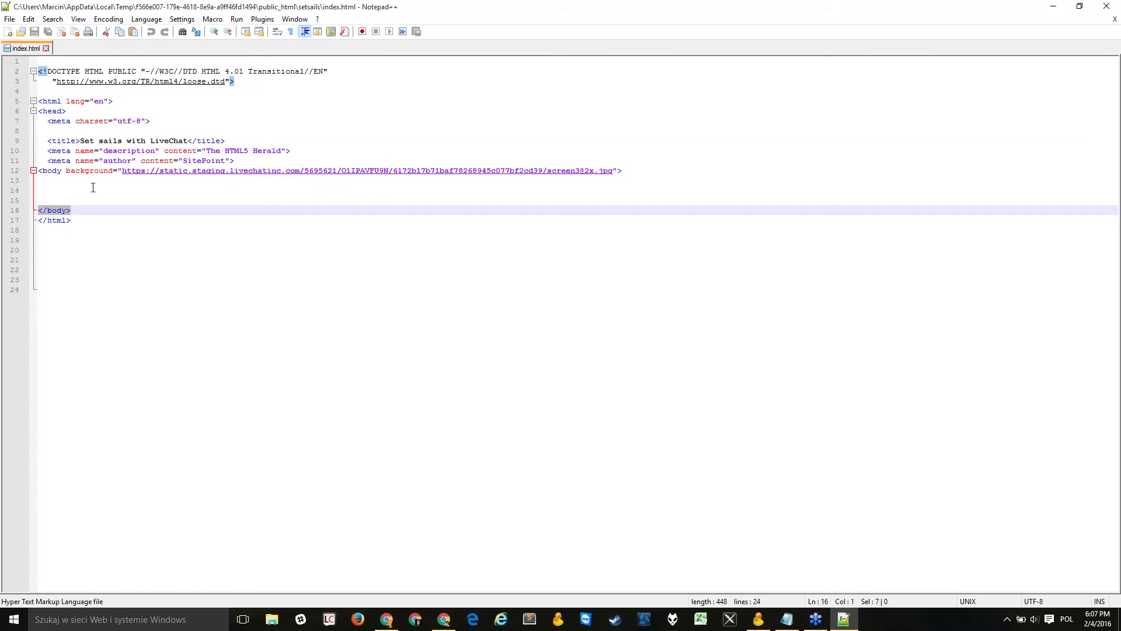
click(93, 187)
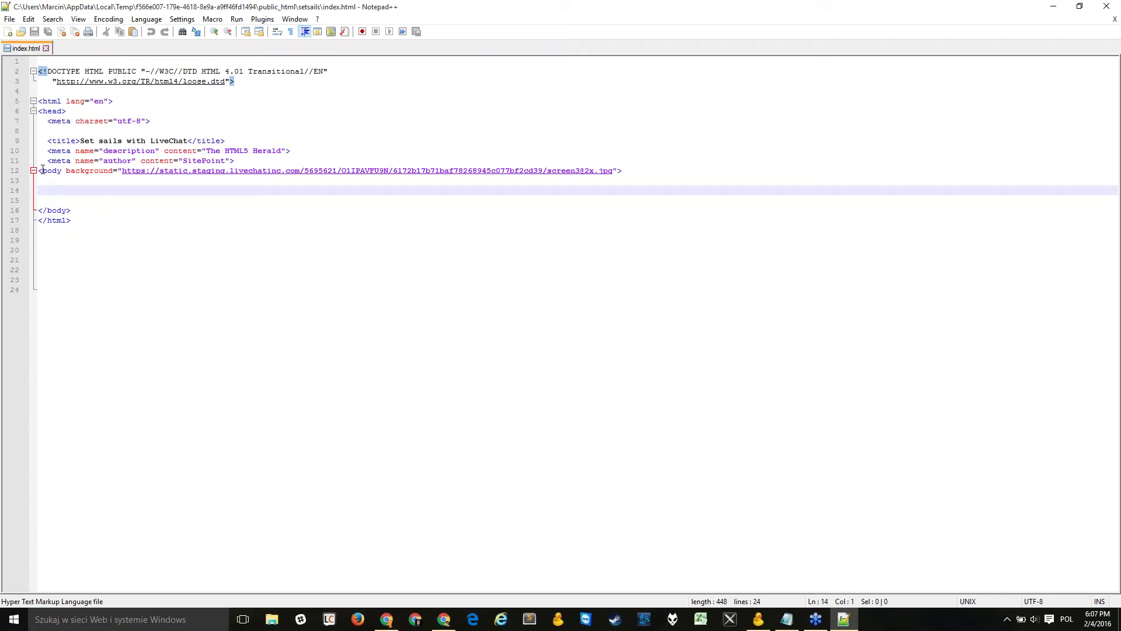
drag(57, 171, 52, 172)
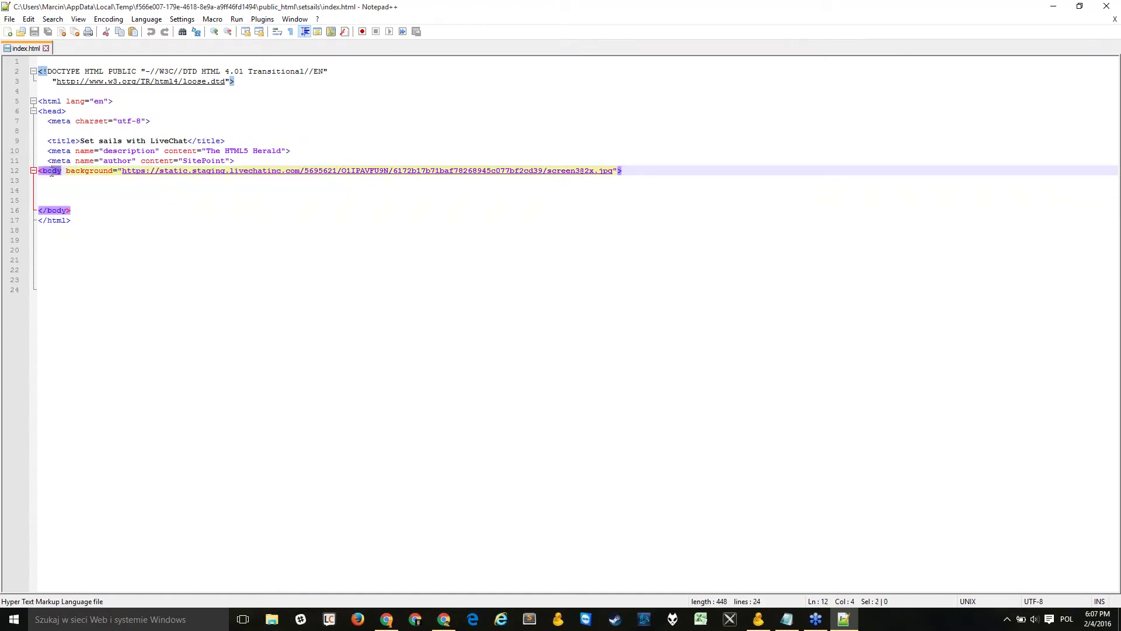
click(63, 211)
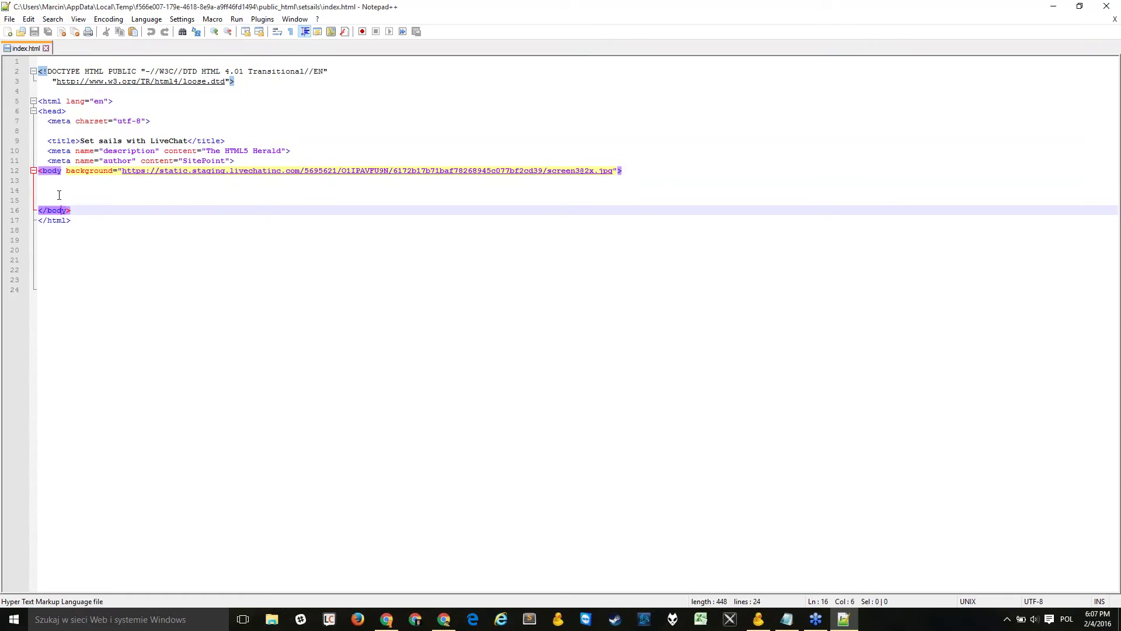
click(61, 189)
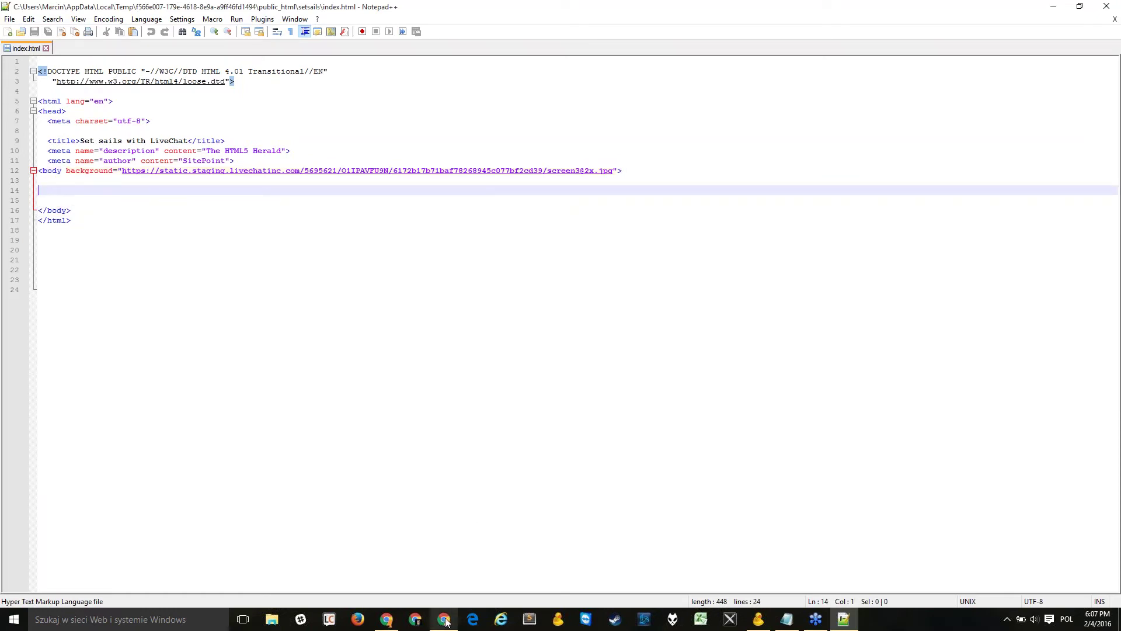
Navigate LiveChat to Settings > Installation > My website.
mouse_move(443, 619)
click(451, 581)
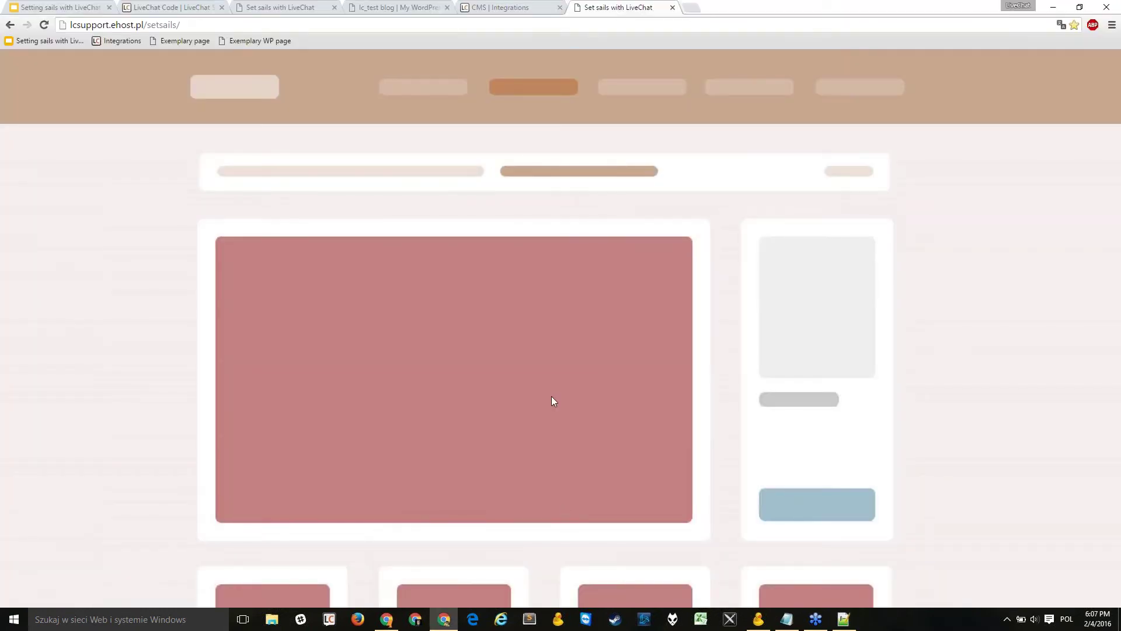
click(170, 7)
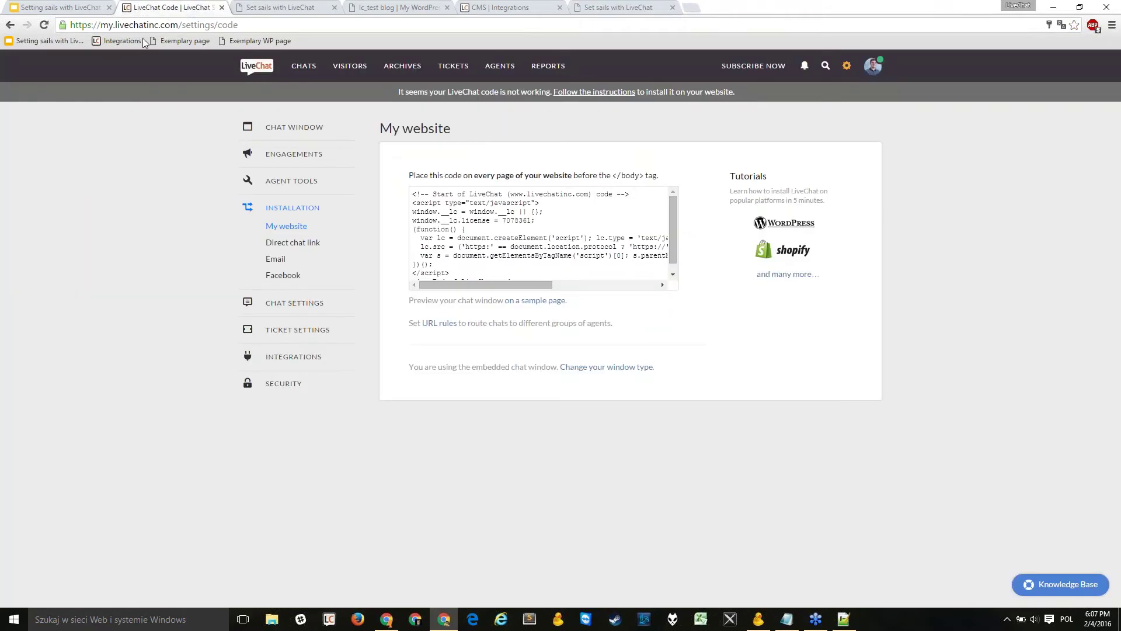
click(304, 65)
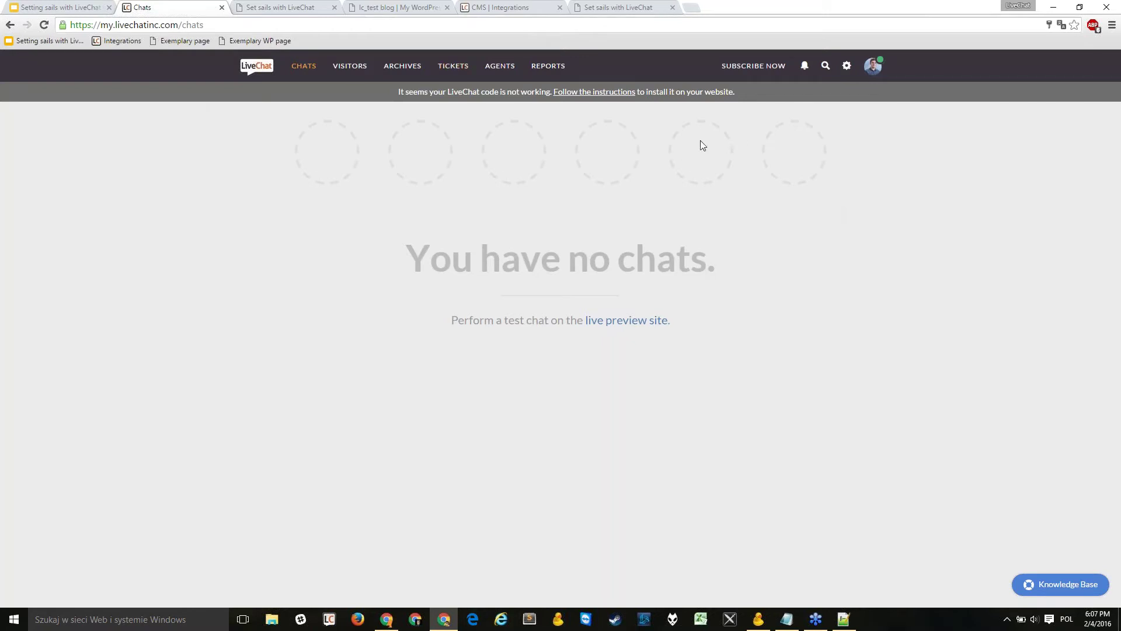
click(605, 96)
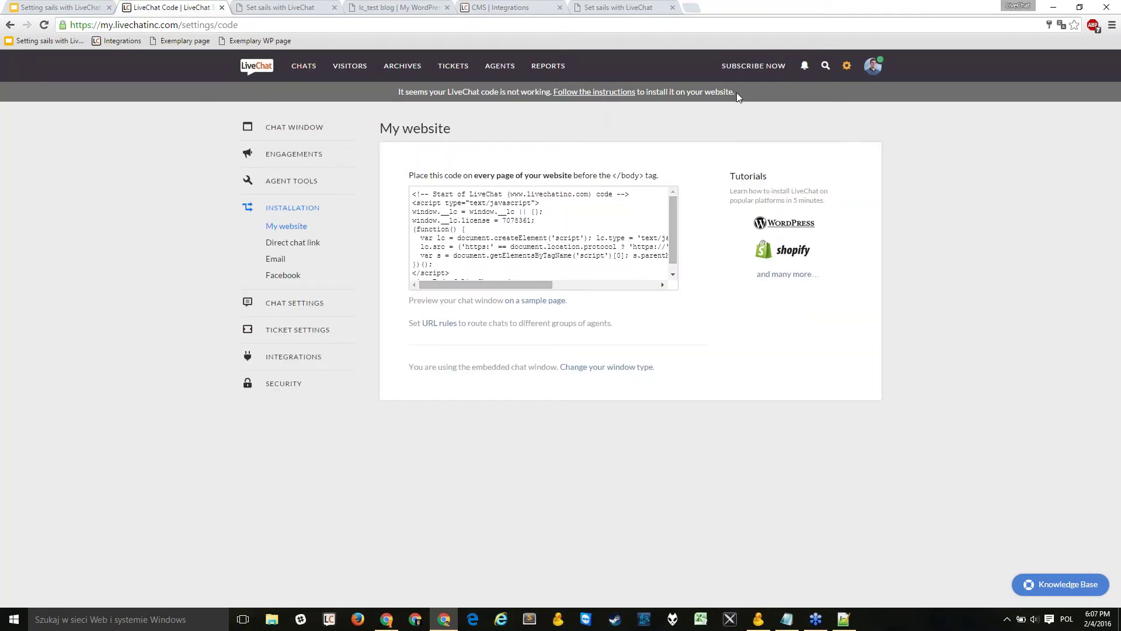
click(852, 74)
click(276, 315)
Select the entire tracking code with Ctrl+A and copy it.
click(425, 201)
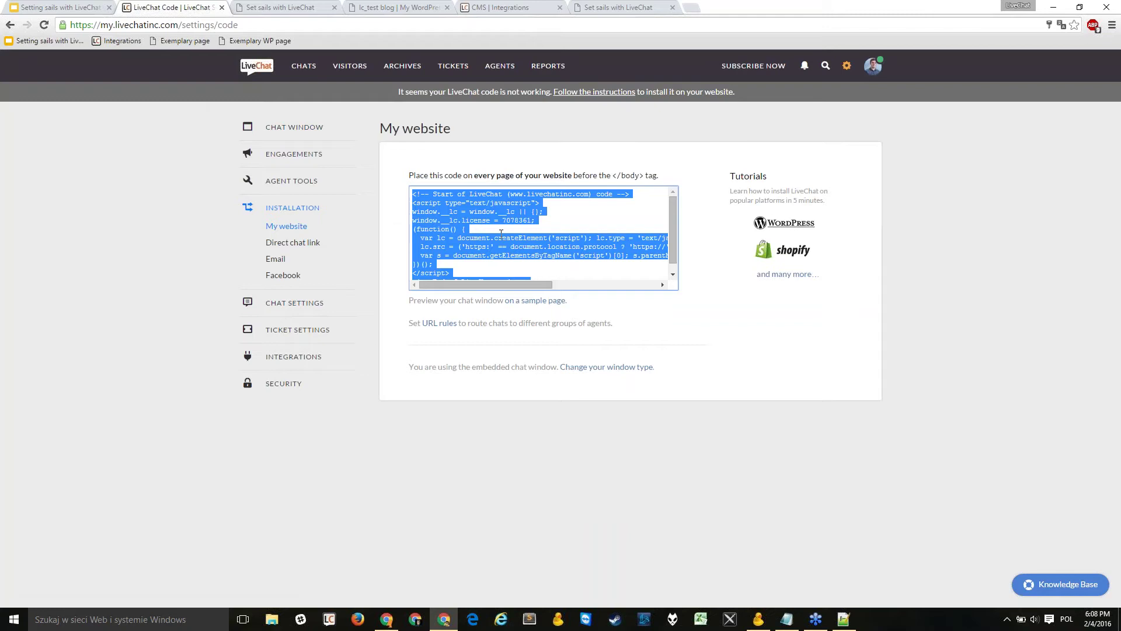
click(391, 258)
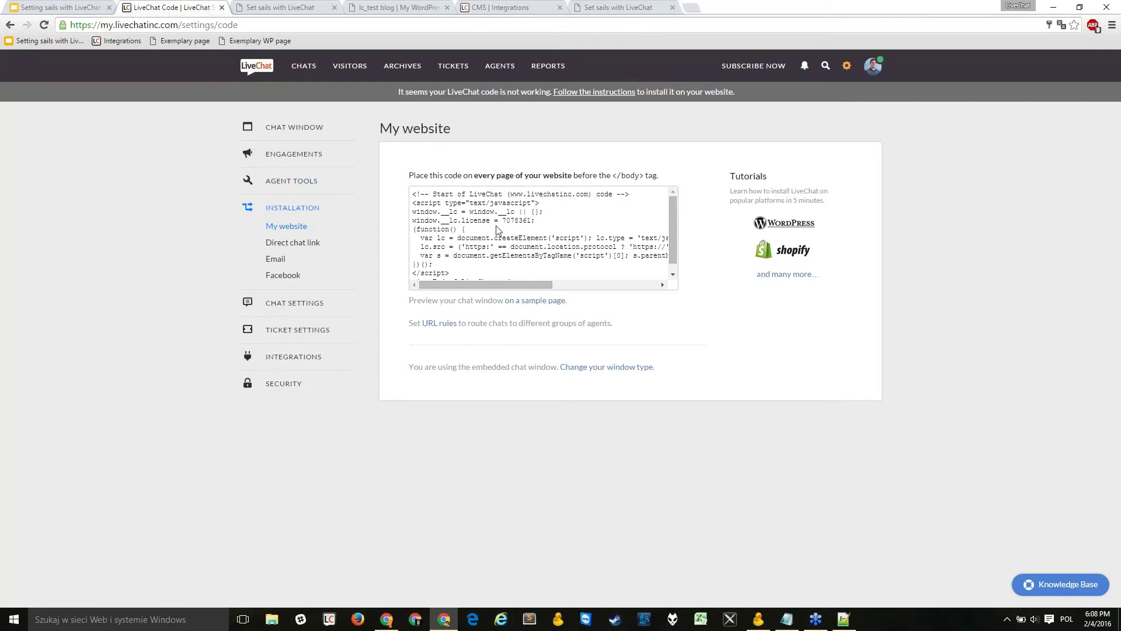
click(414, 223)
drag(414, 222, 533, 222)
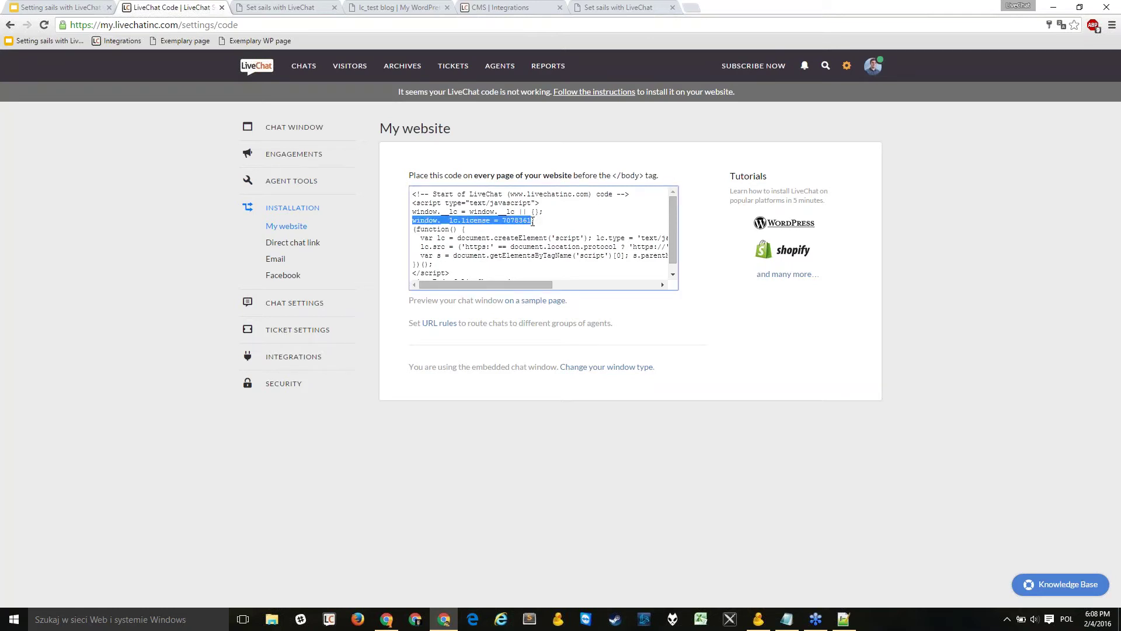
key(ctrl+a)
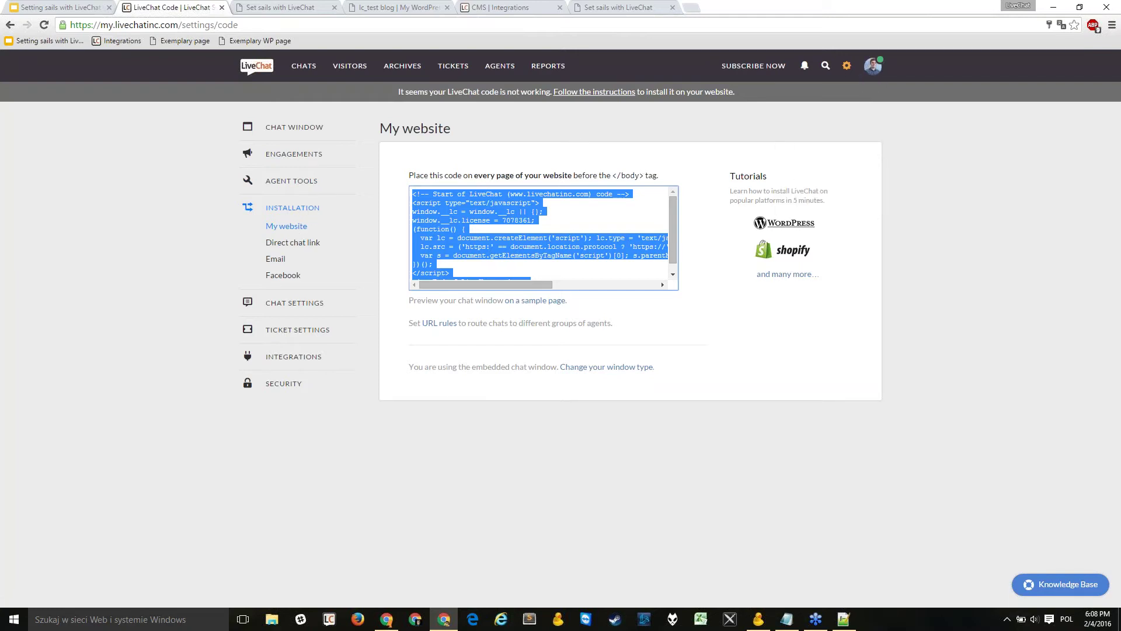
right_click(525, 219)
click(581, 233)
click(565, 167)
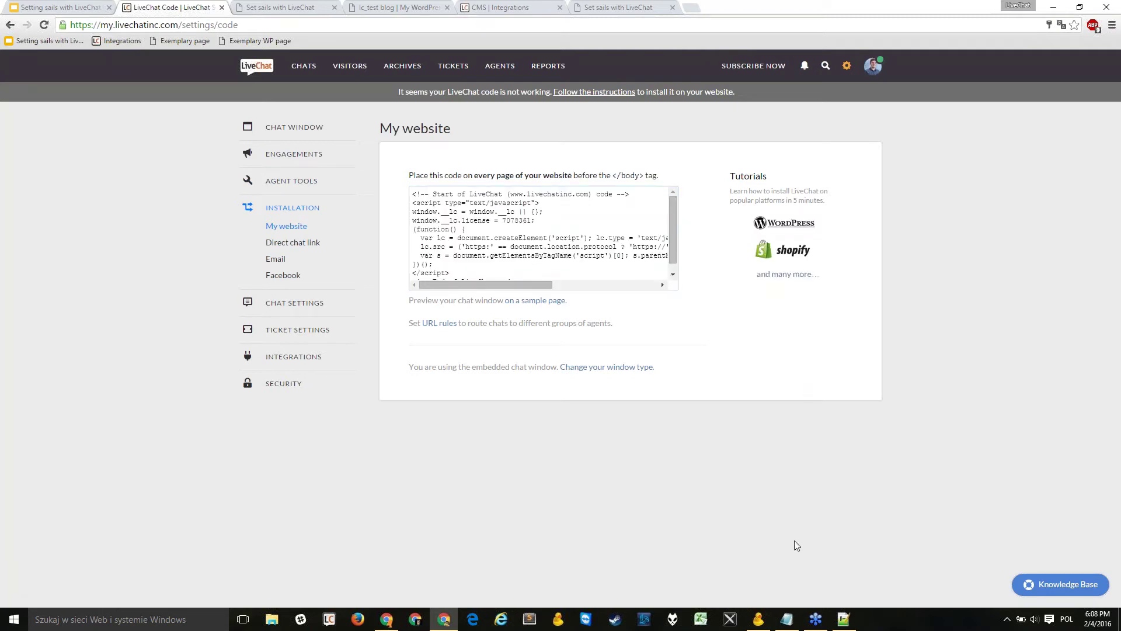
click(843, 619)
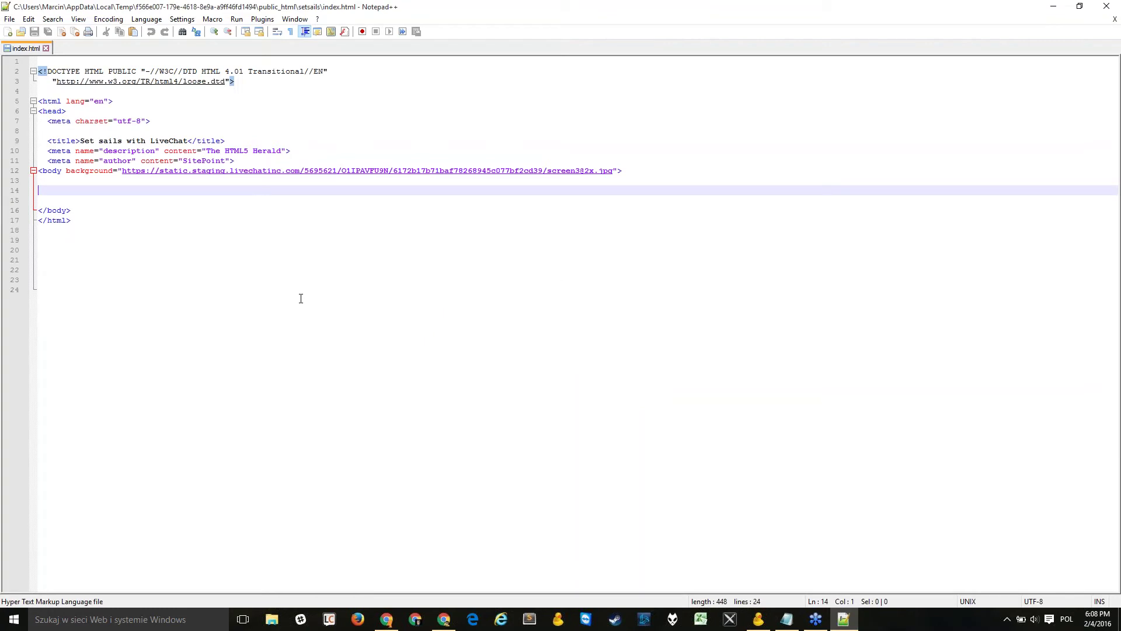
Paste the LiveChat script at line 14 and check its Start and End comment lines.
key(ctrl+v)
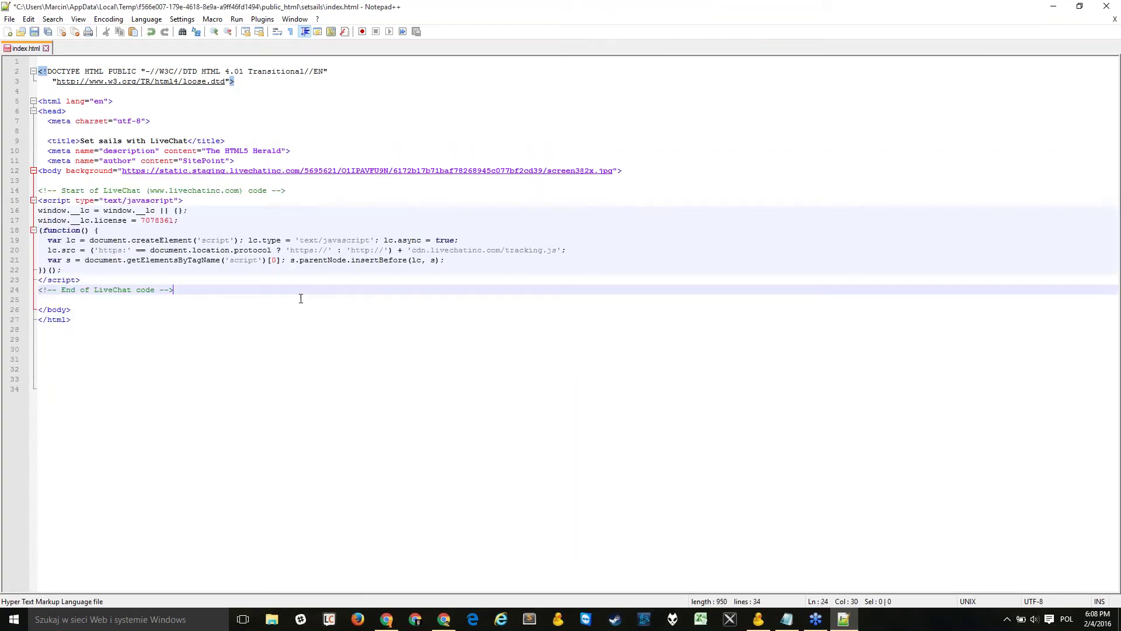
click(288, 360)
drag(292, 188, 40, 189)
drag(196, 286, 38, 290)
drag(292, 188, 35, 188)
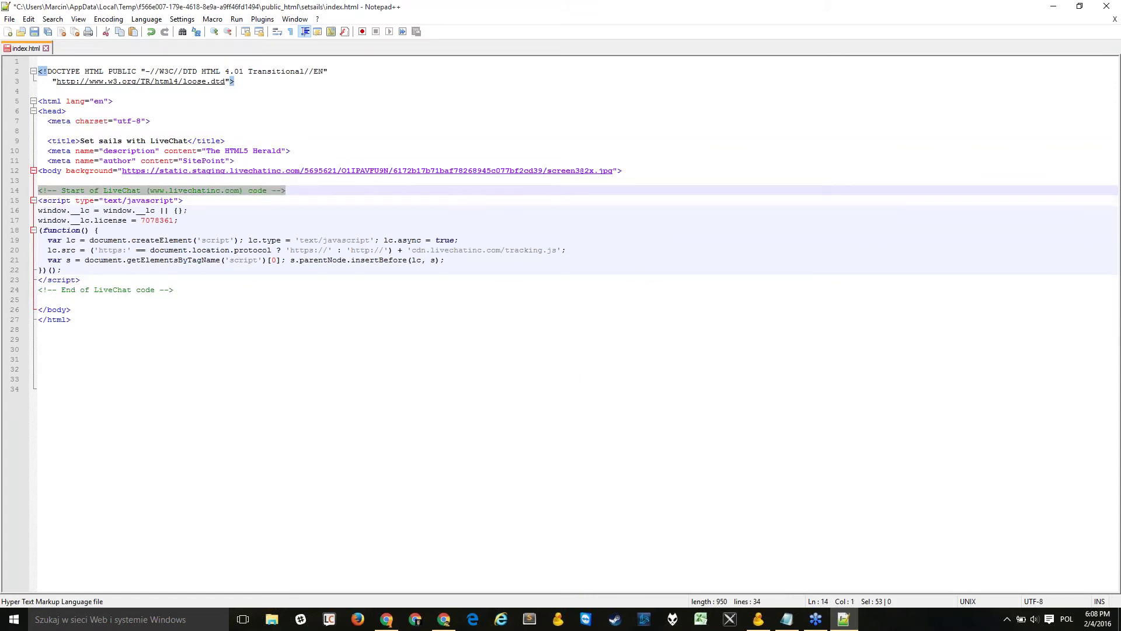
click(296, 214)
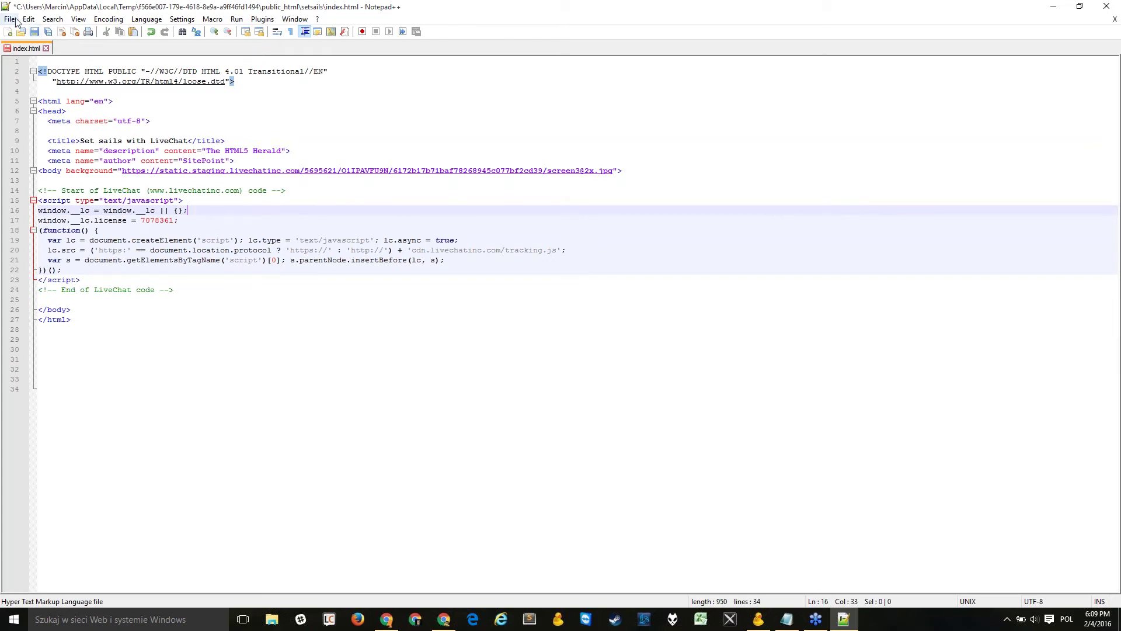
Save index.html so it uploads to the server, then return to Cyberduck.
key(ctrl+s)
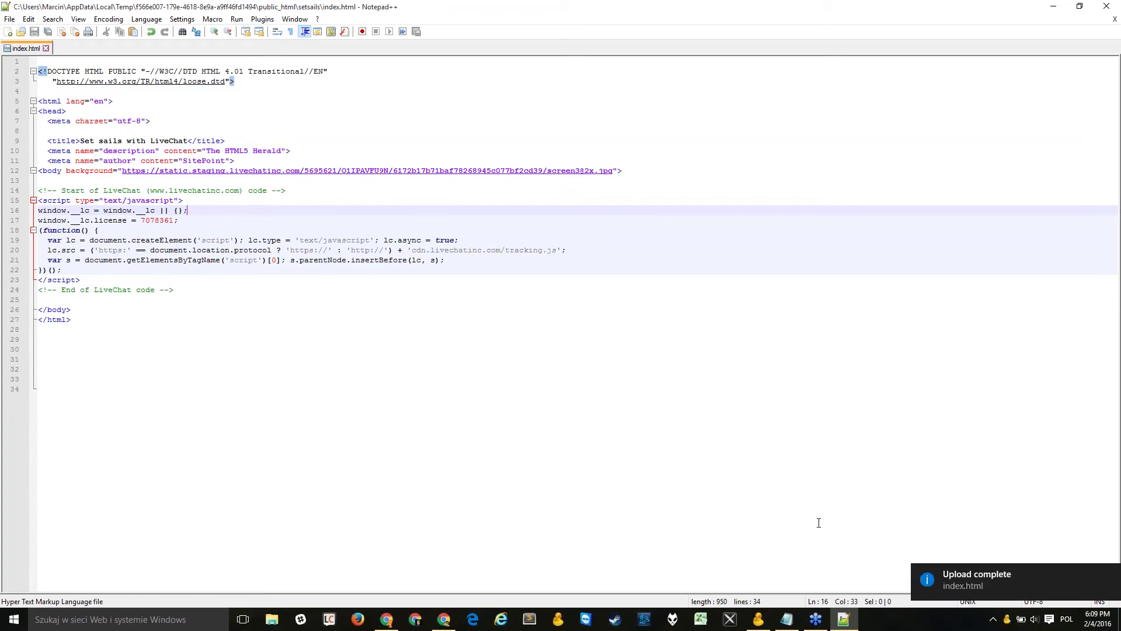
click(758, 618)
click(299, 314)
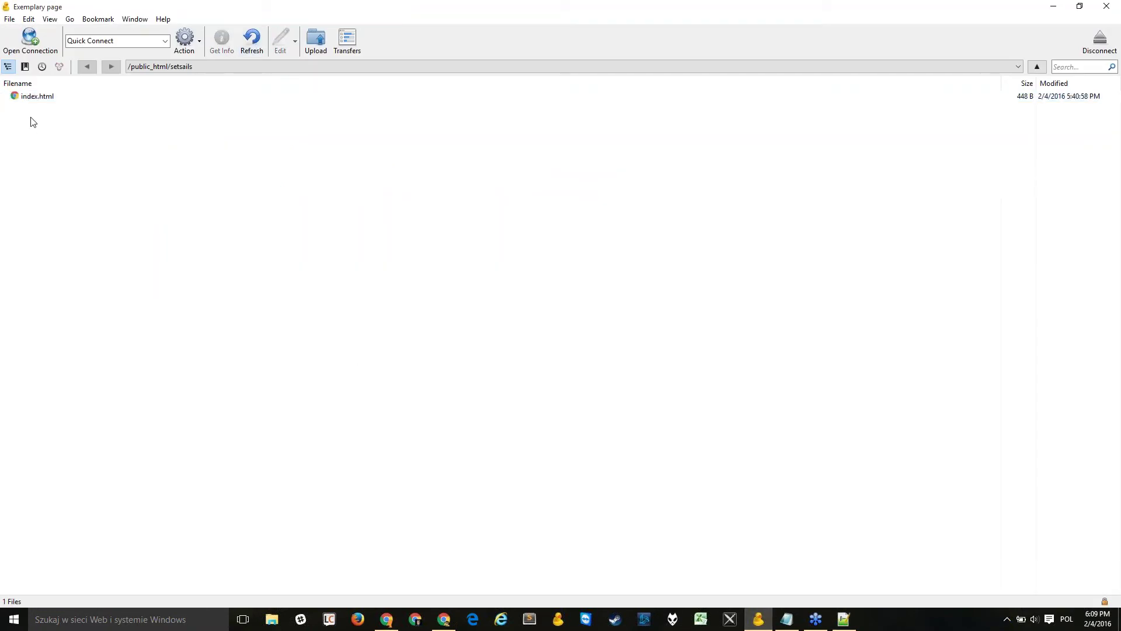
click(41, 100)
right_click(42, 99)
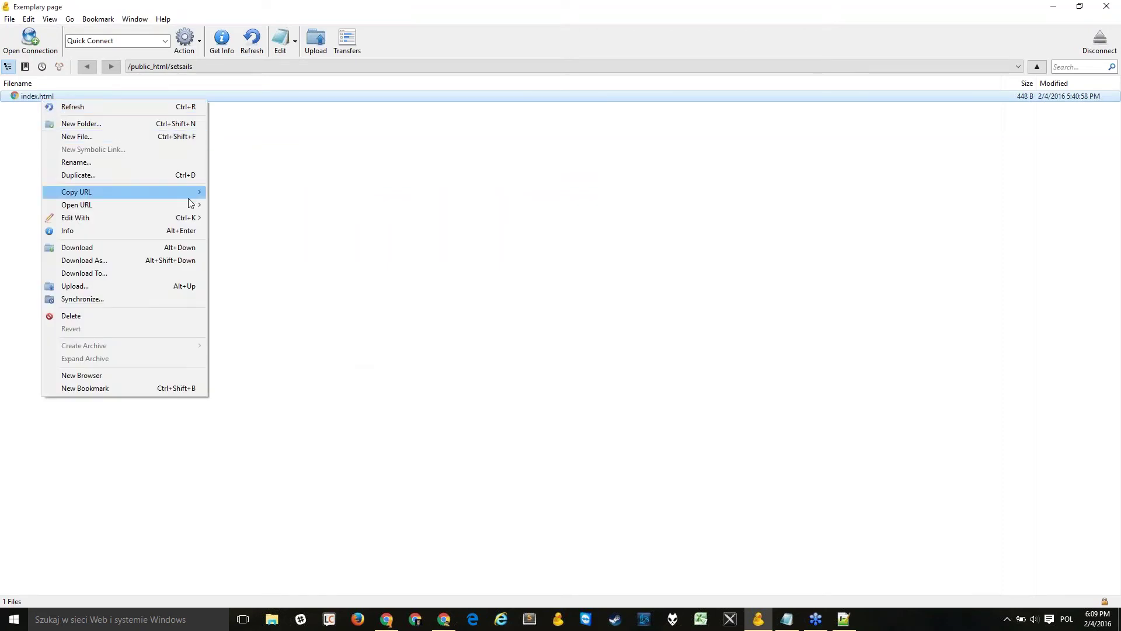
mouse_move(186, 221)
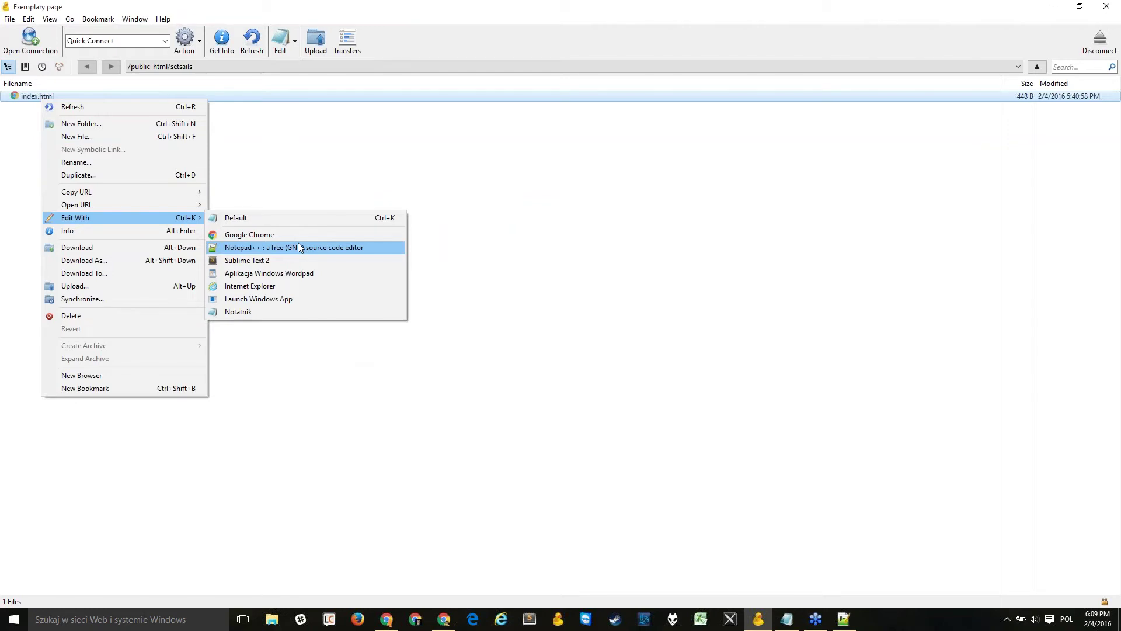
click(337, 244)
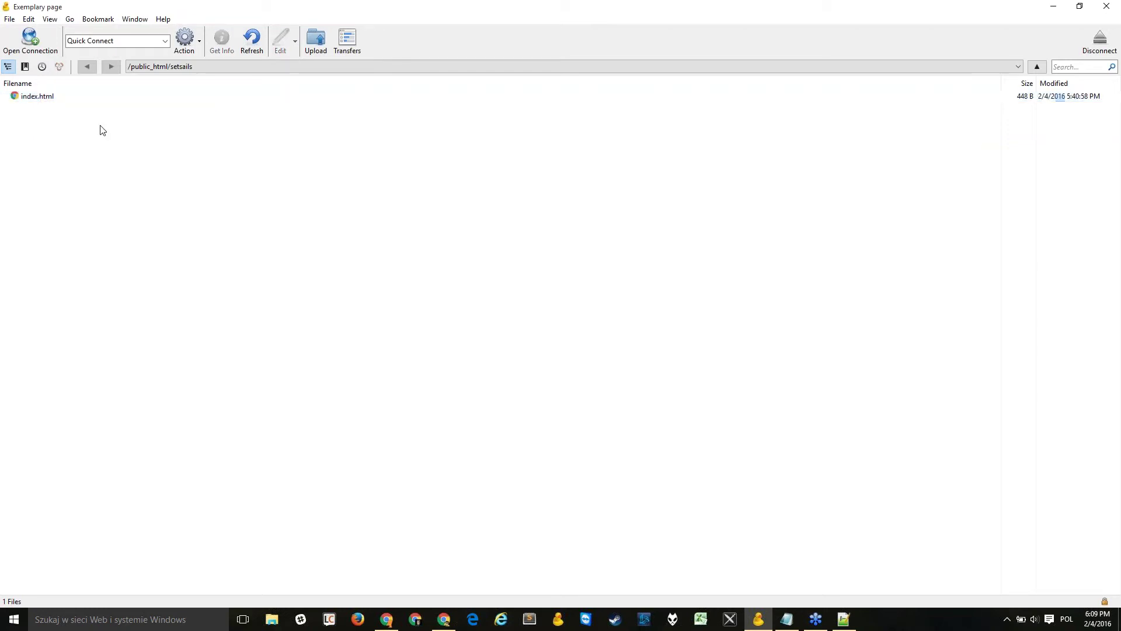
click(52, 100)
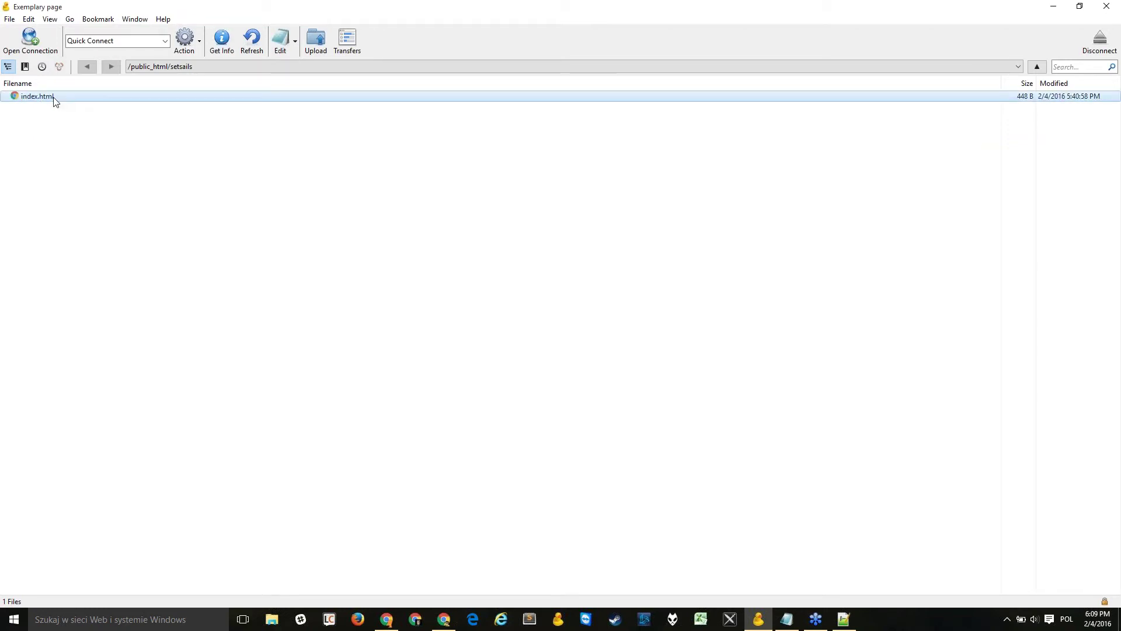
right_click(53, 98)
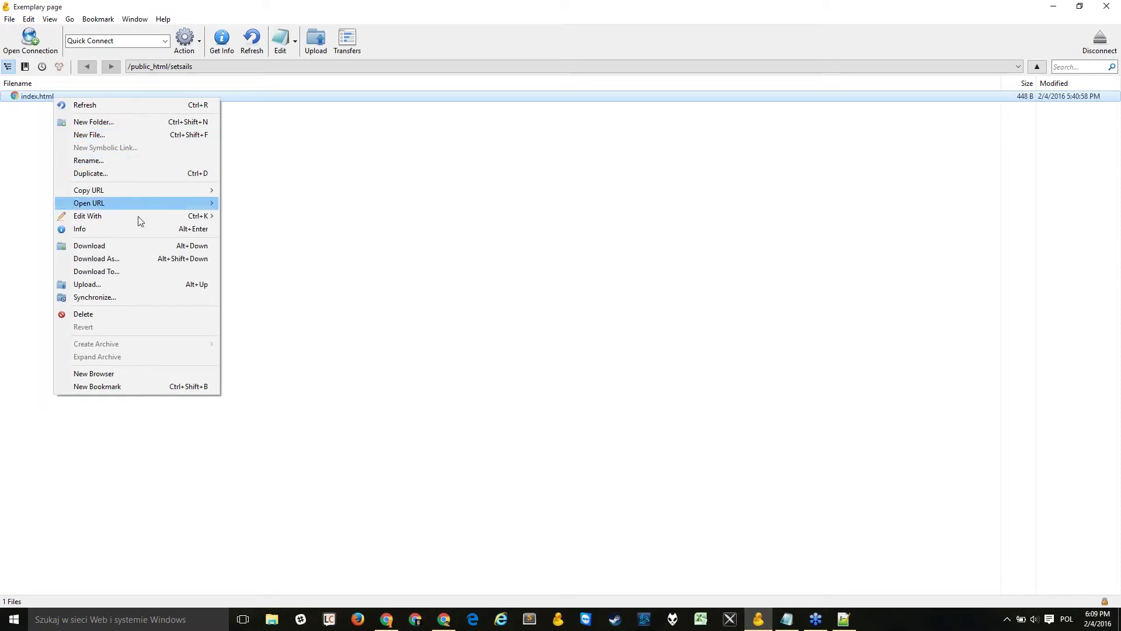
click(492, 250)
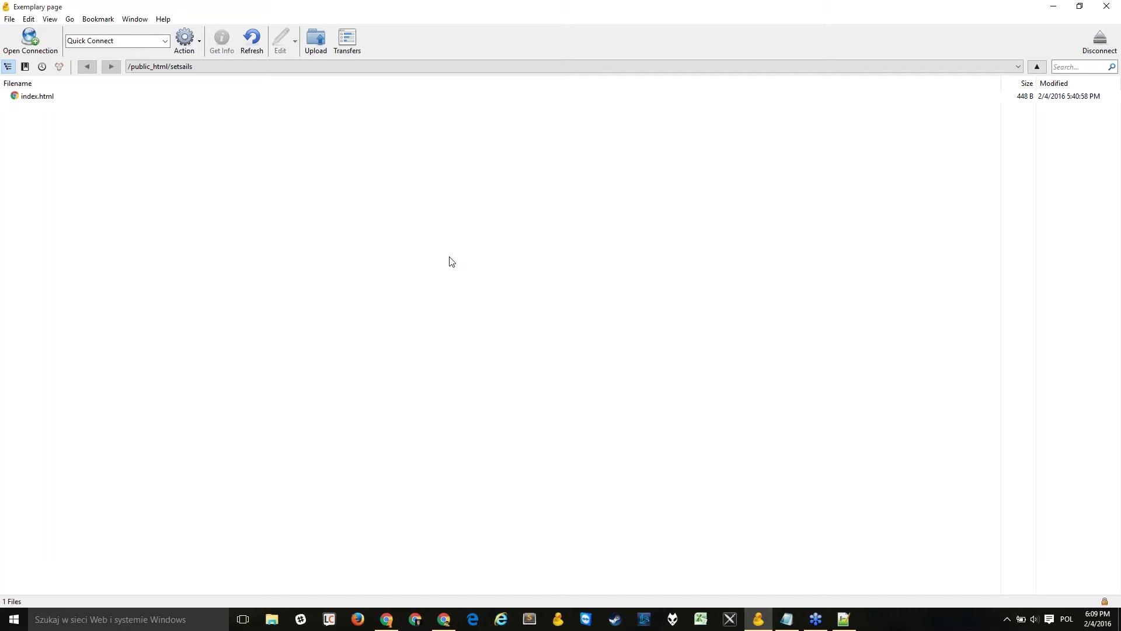
Reload the live setsails page, open the Chat now widget, and return to the installation page.
click(445, 620)
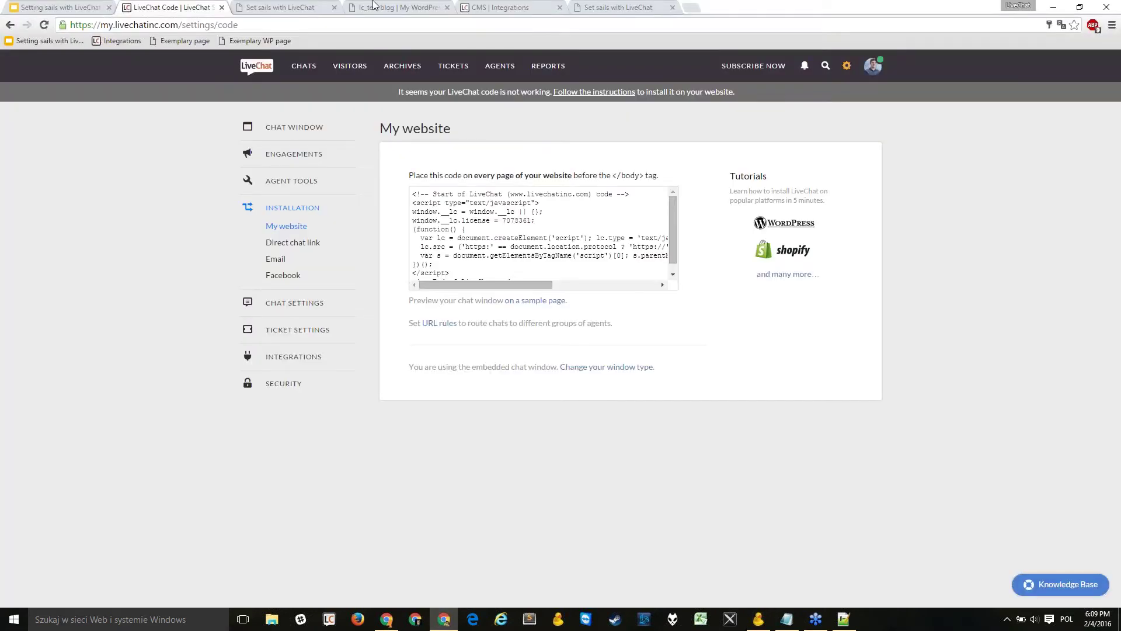
key(F5)
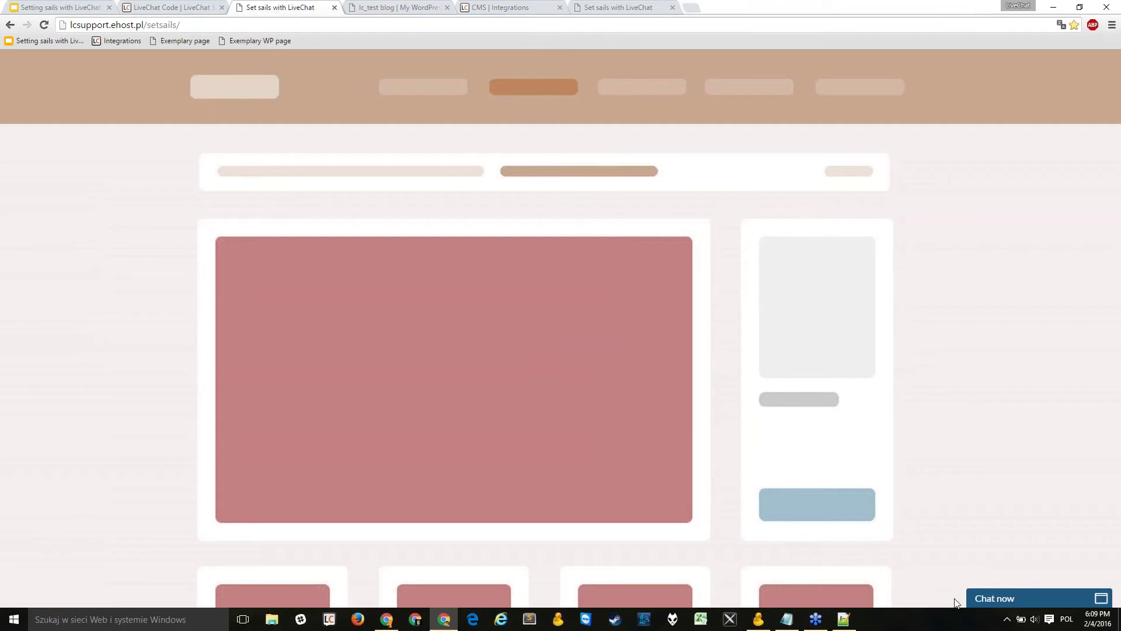
click(1013, 599)
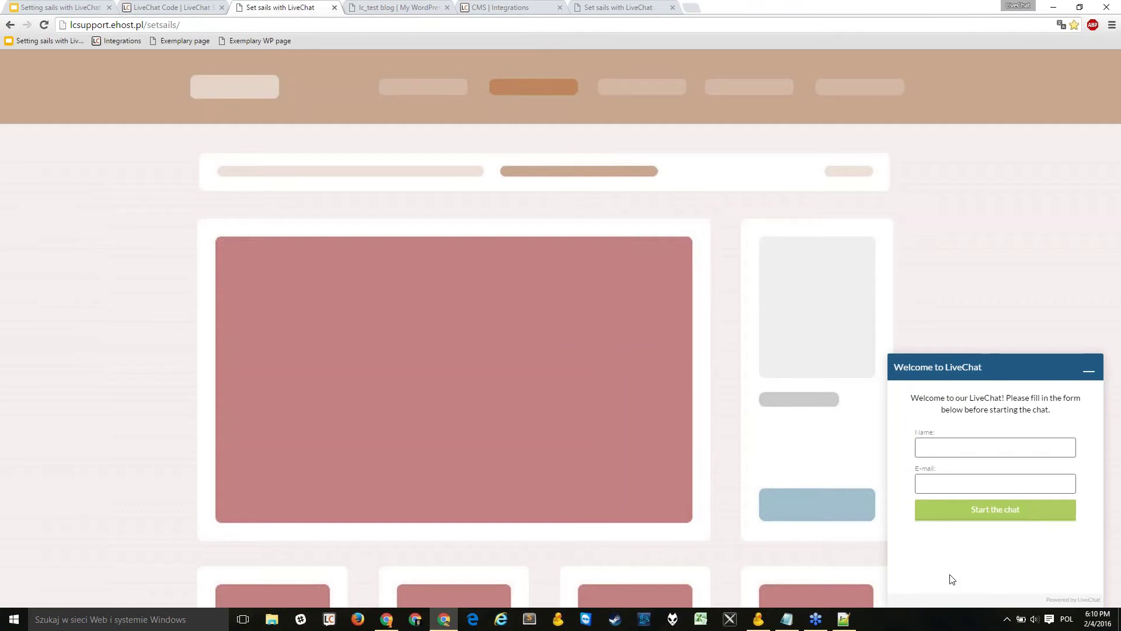
click(175, 7)
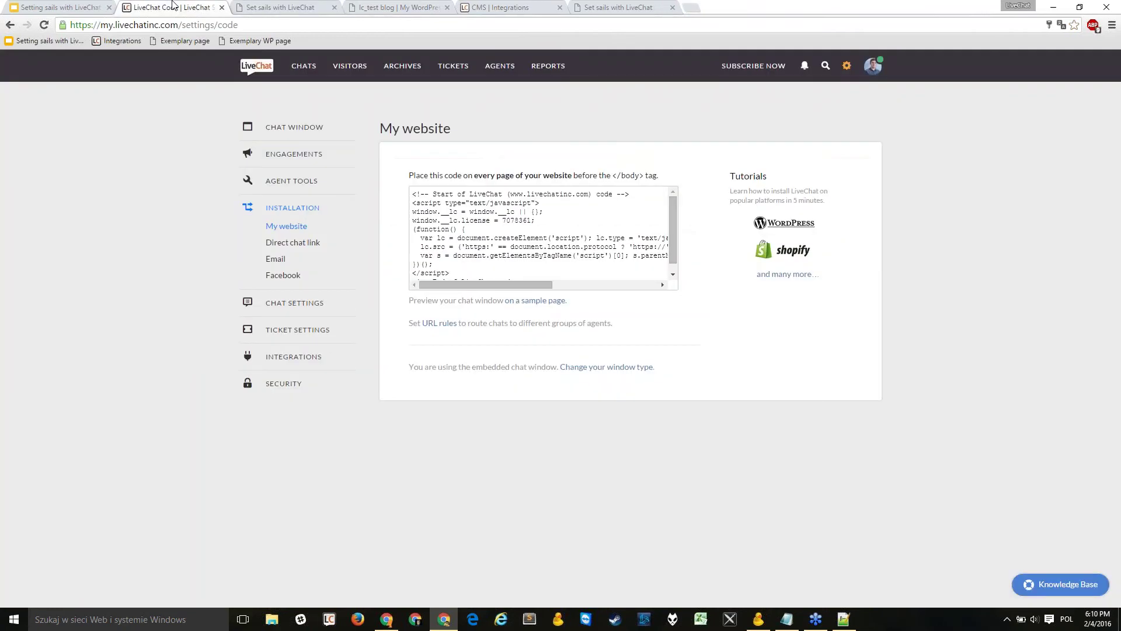
Start a test chat from the live site's chat form as visitor 'Test'.
click(303, 66)
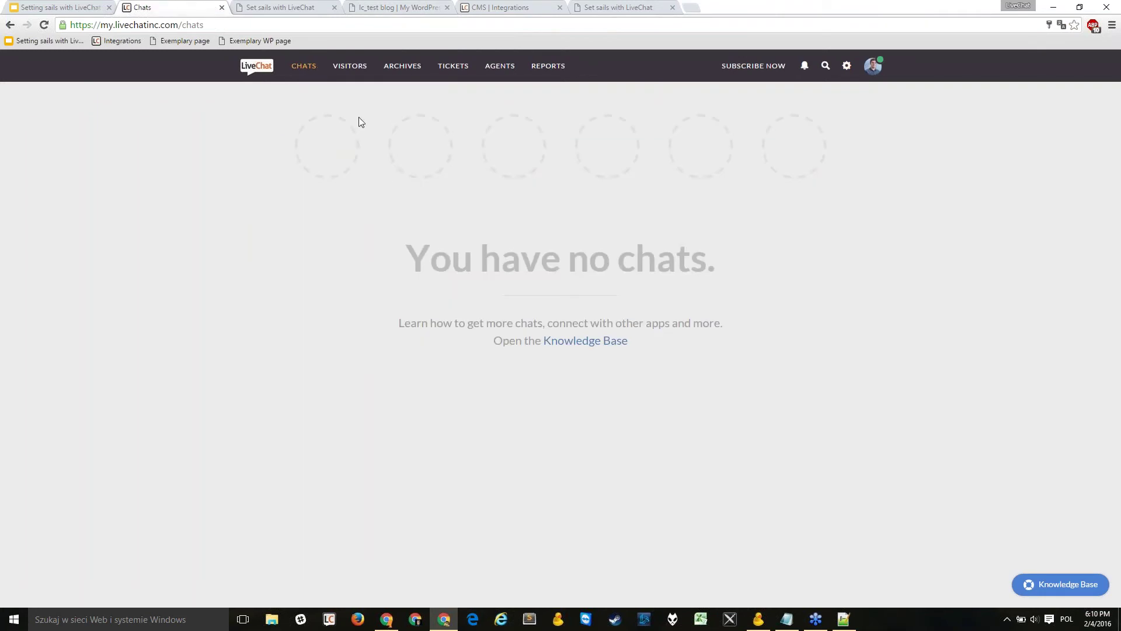
click(301, 8)
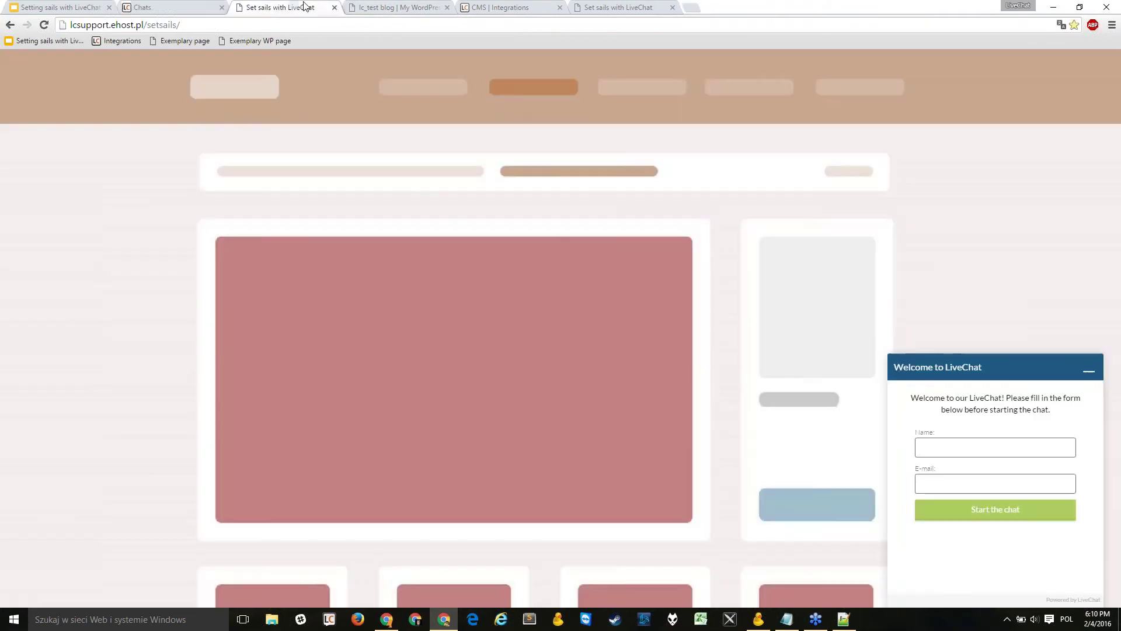
click(929, 447)
text(Test)
key(Return)
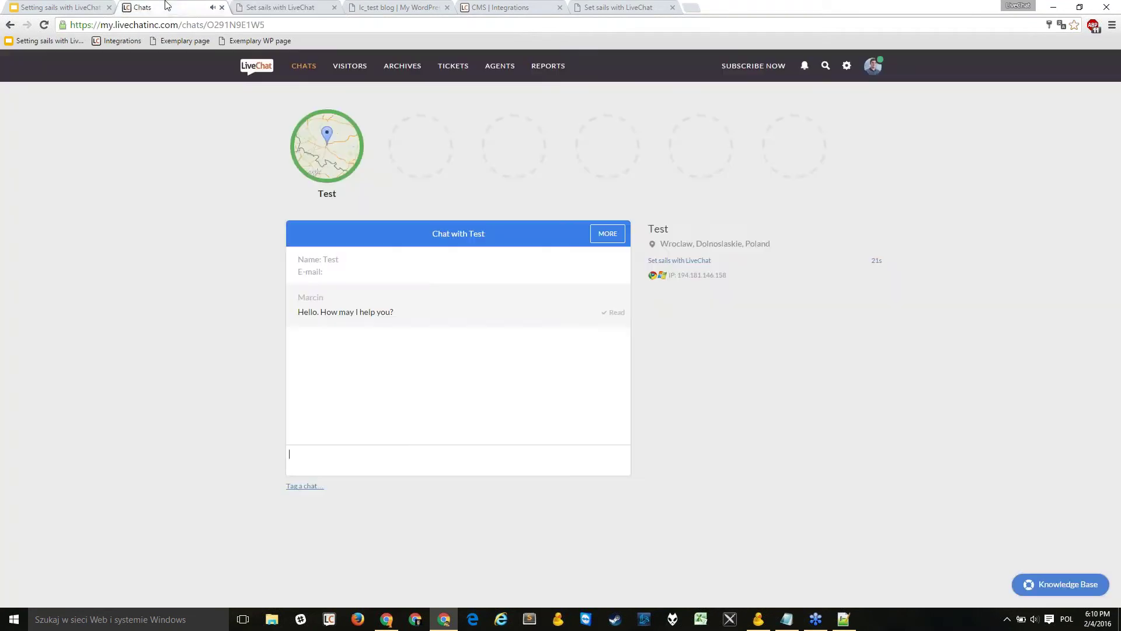
Close the chat with Test on the LiveChat agent side, then show the WordPress test blog.
click(170, 7)
mouse_move(333, 154)
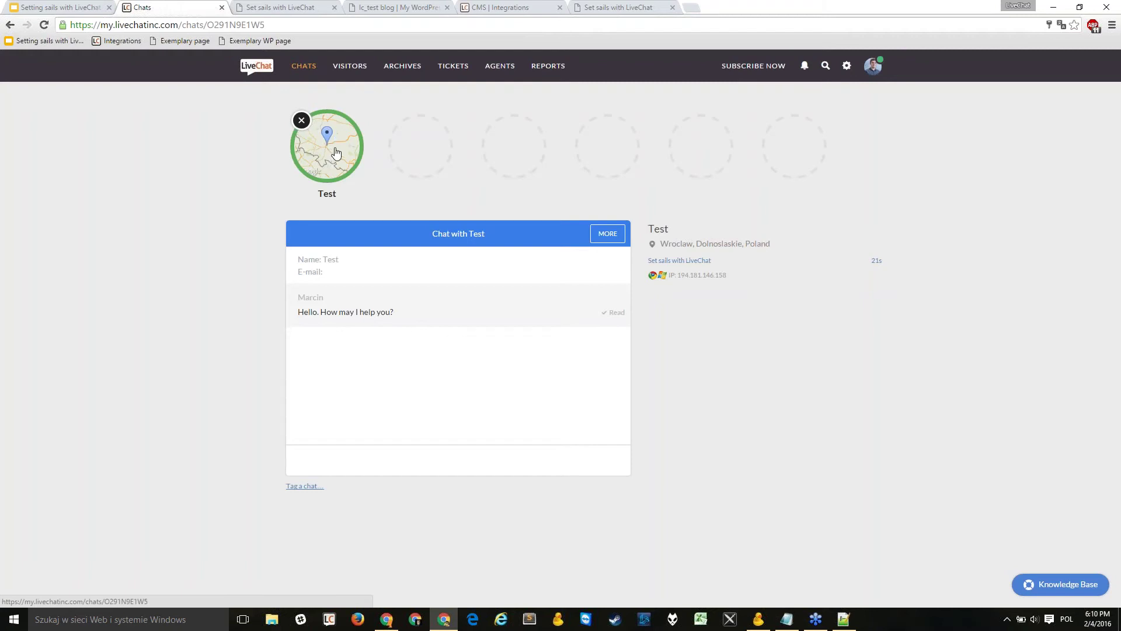
click(302, 121)
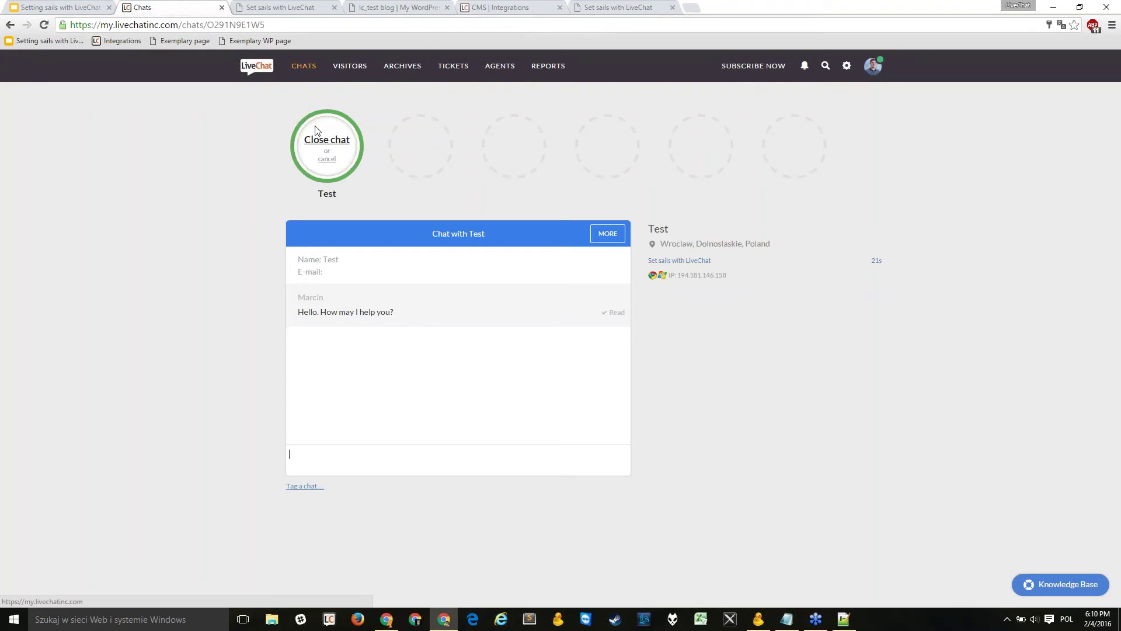
click(326, 140)
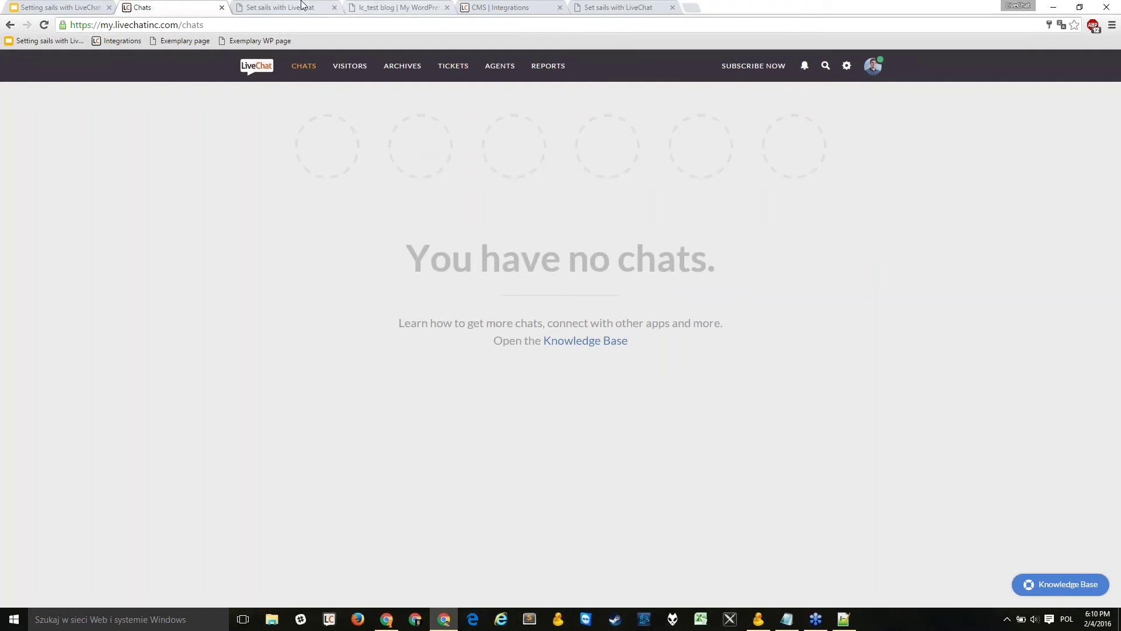
click(326, 6)
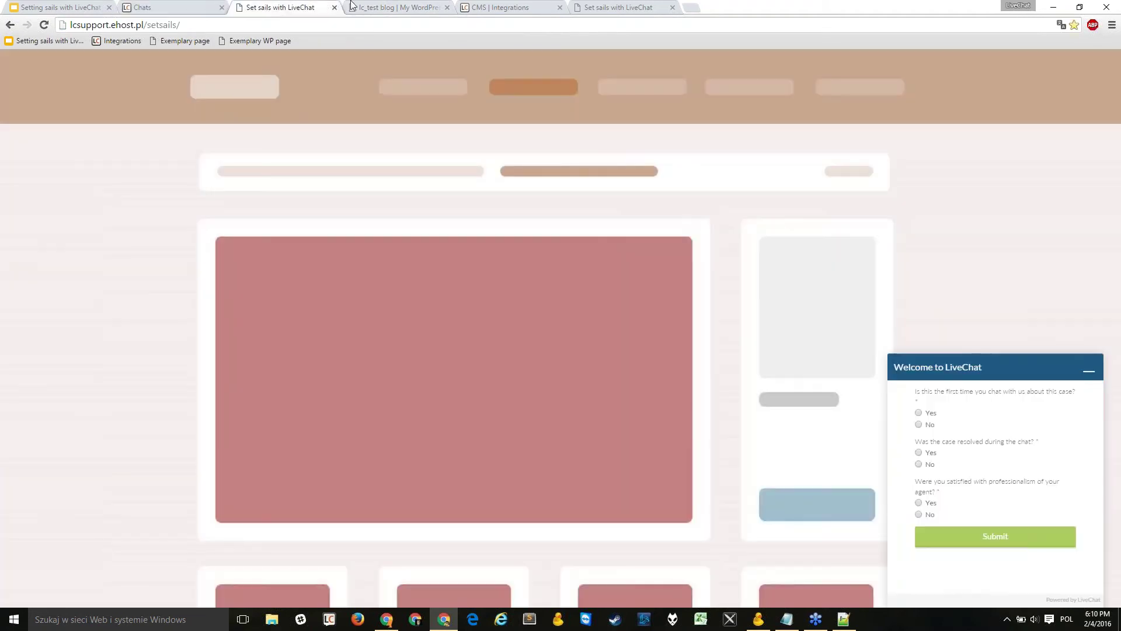
click(392, 7)
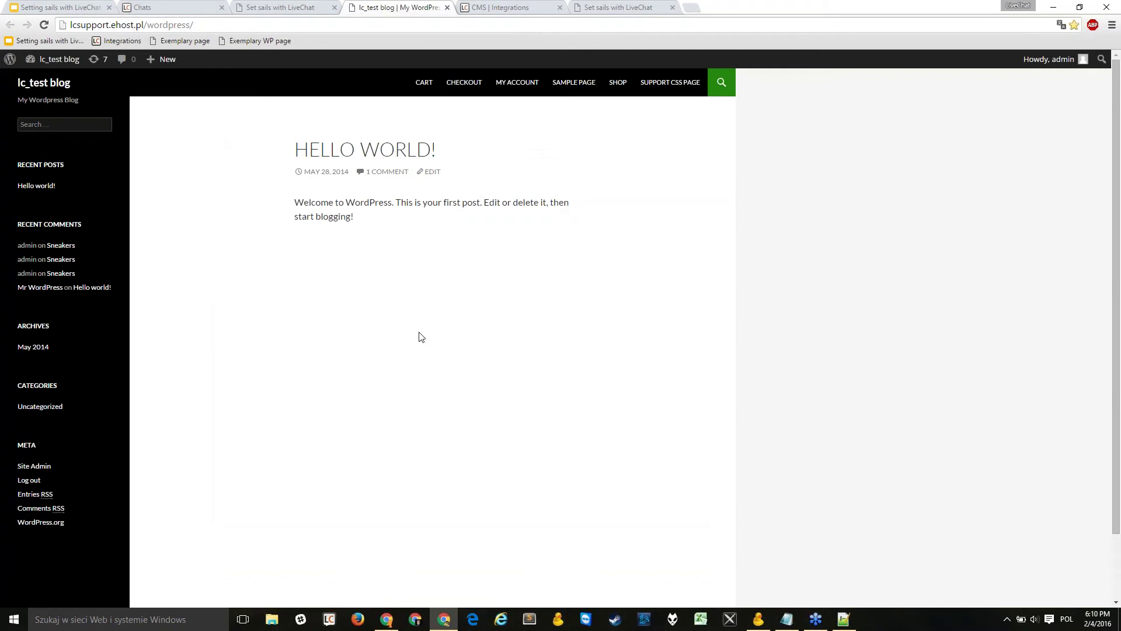
Open the WordPress card on LiveChat's CMS Integrations page.
click(528, 5)
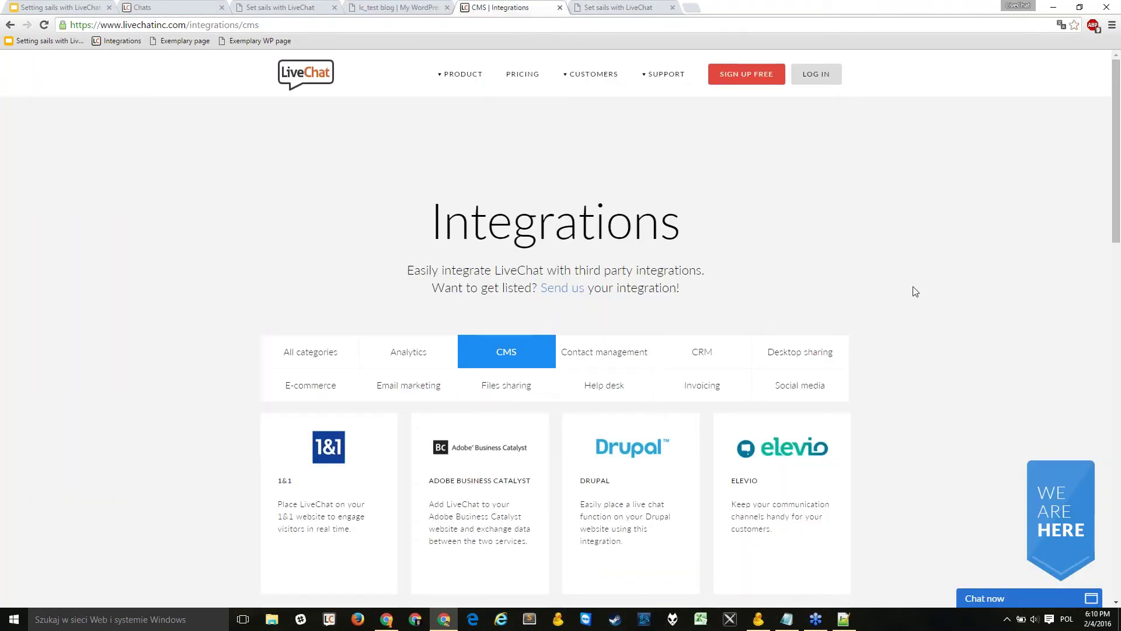
scroll(915, 292, down, 3)
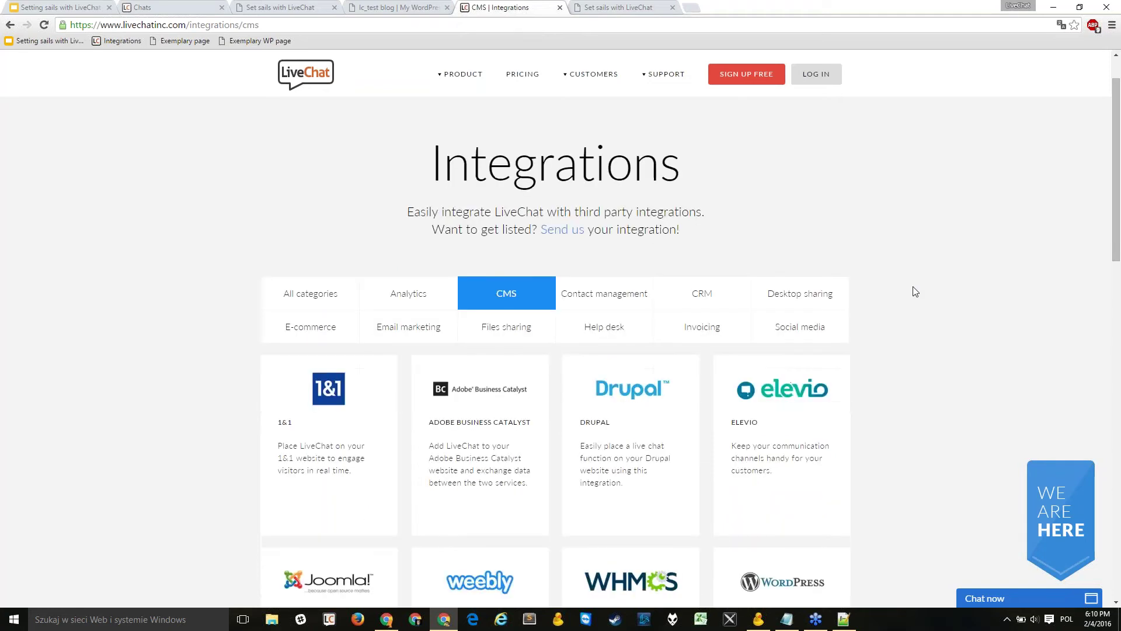
scroll(915, 292, down, 1)
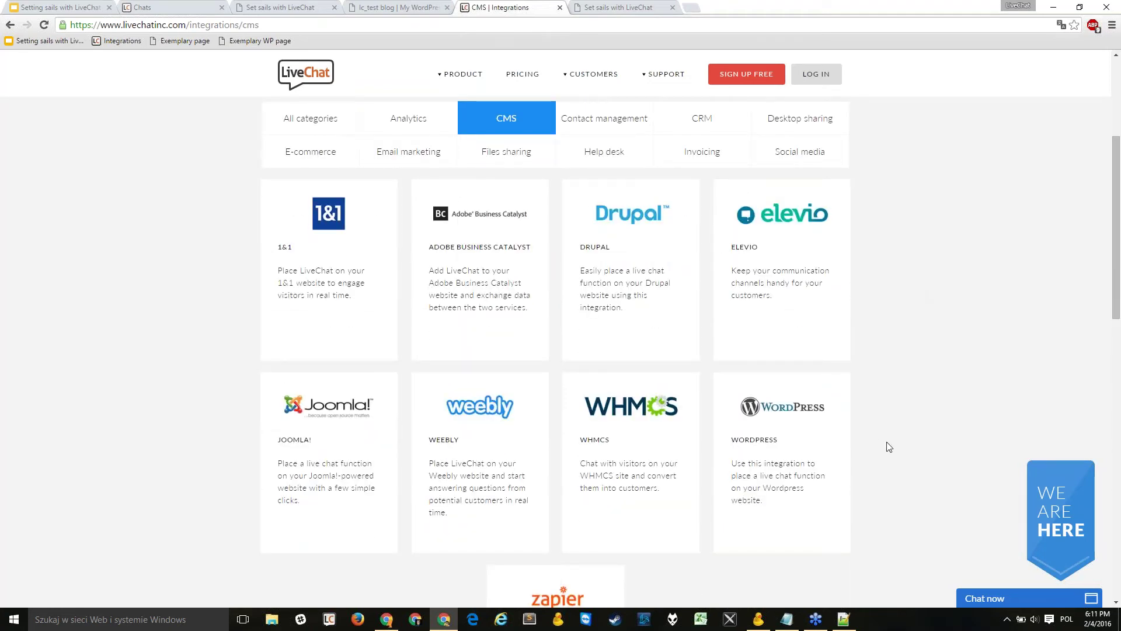
scroll(885, 445, up, 1)
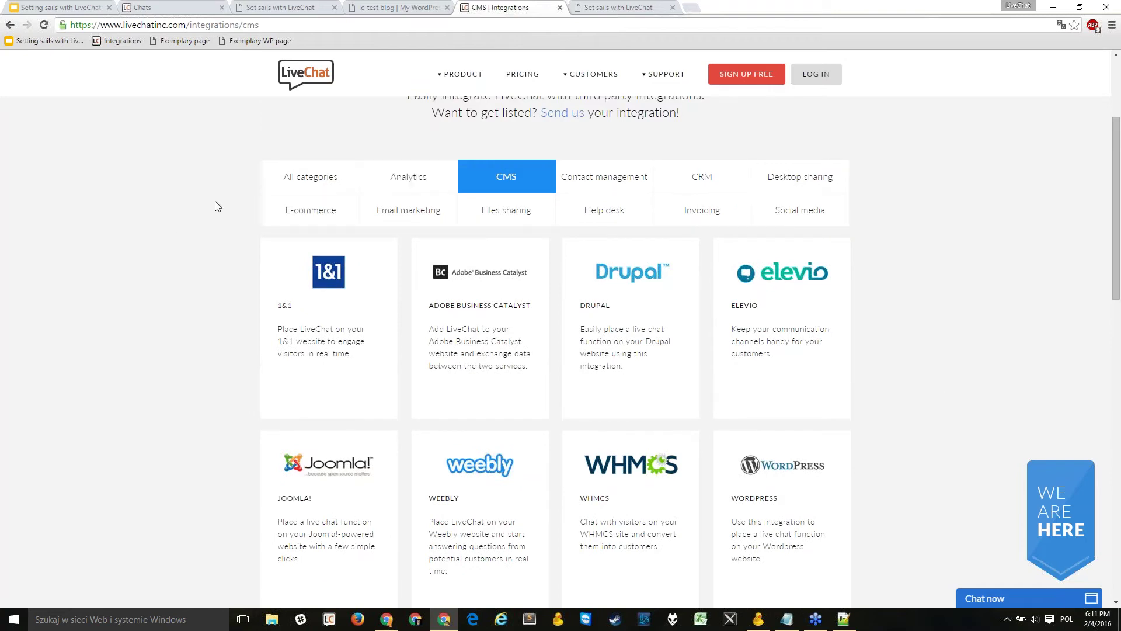
scroll(889, 249, up, 3)
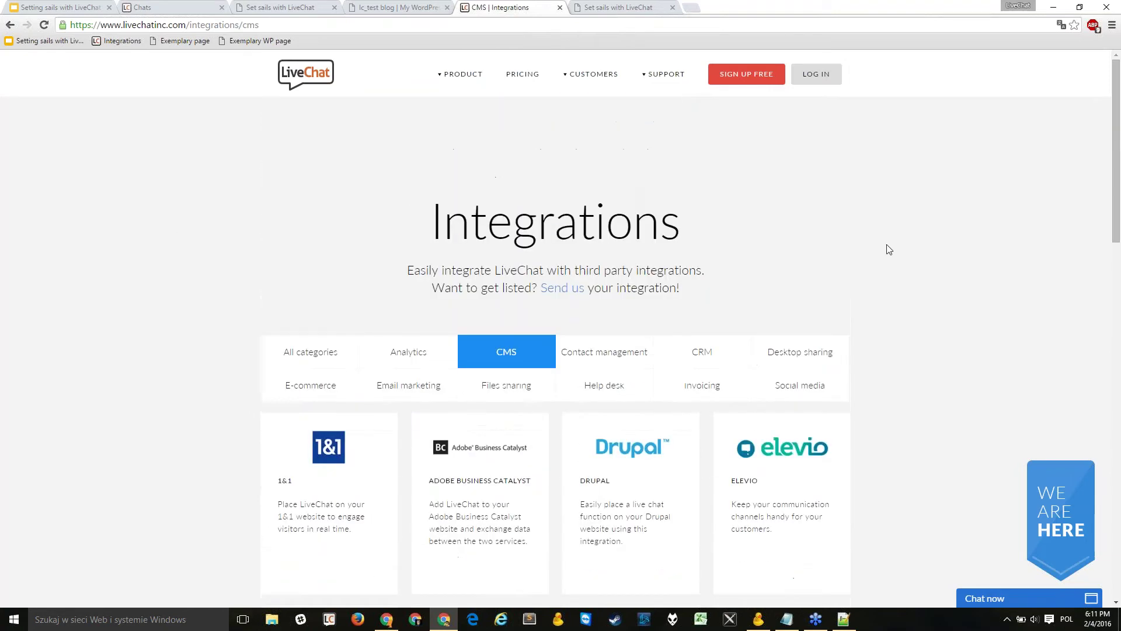
scroll(889, 249, down, 2)
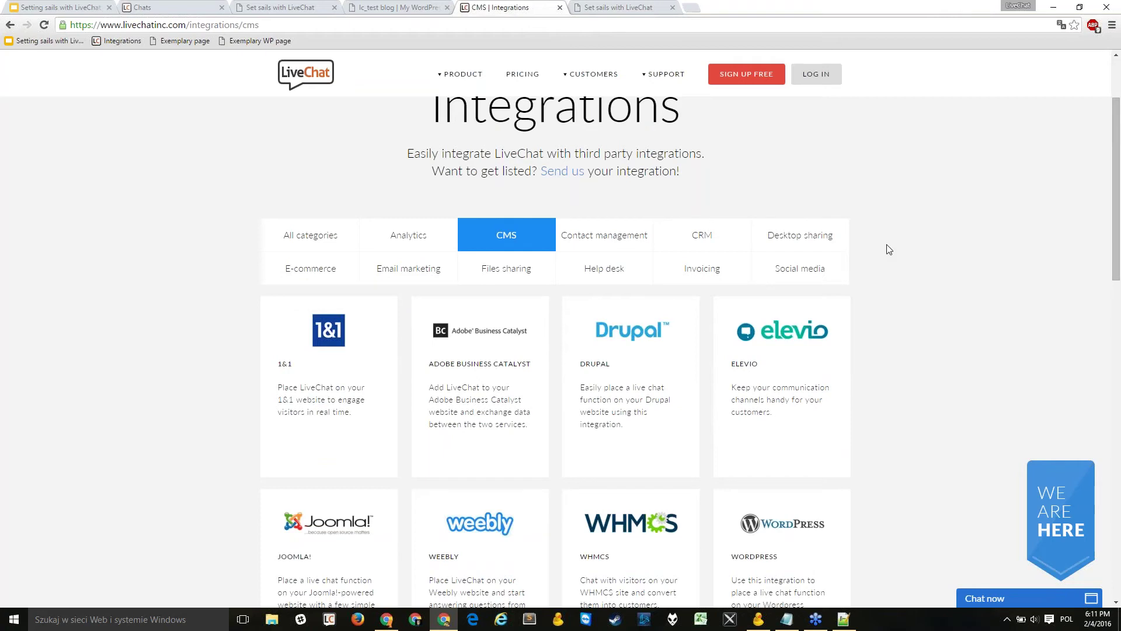
scroll(952, 239, down, 2)
click(826, 418)
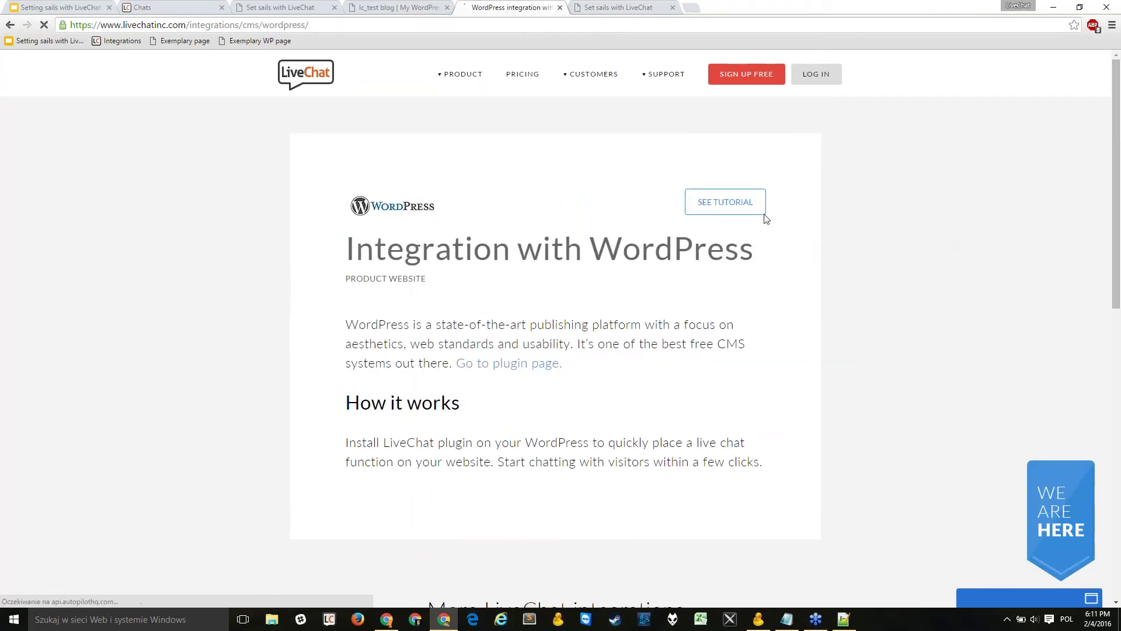
Open the WordPress tutorial and scroll to its Installation steps.
click(753, 207)
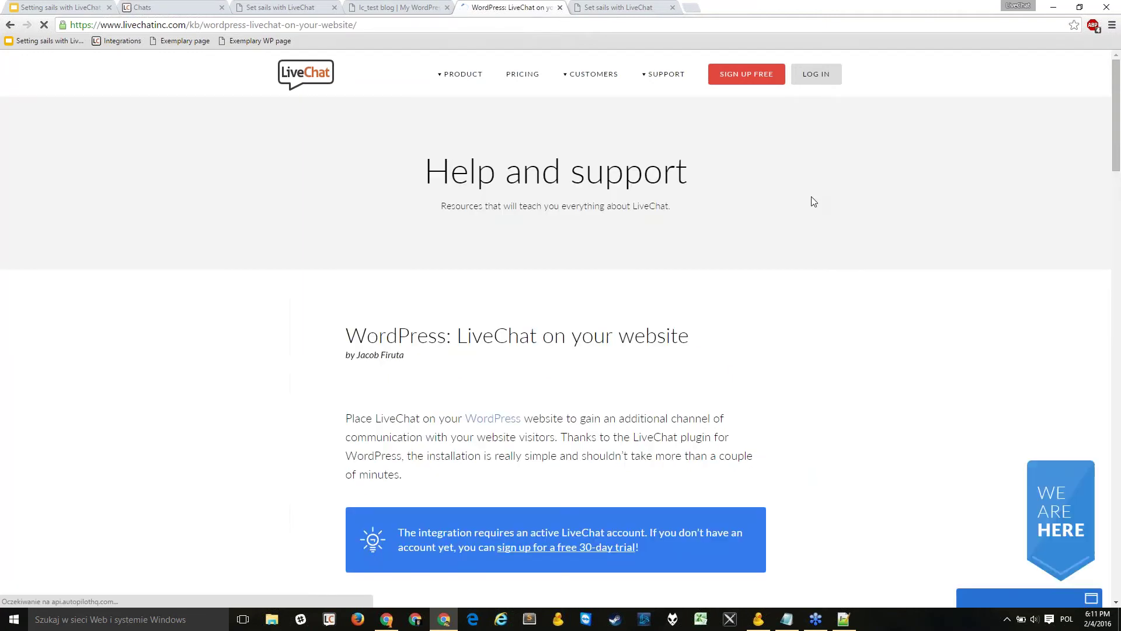
scroll(813, 202, down, 3)
scroll(812, 202, down, 3)
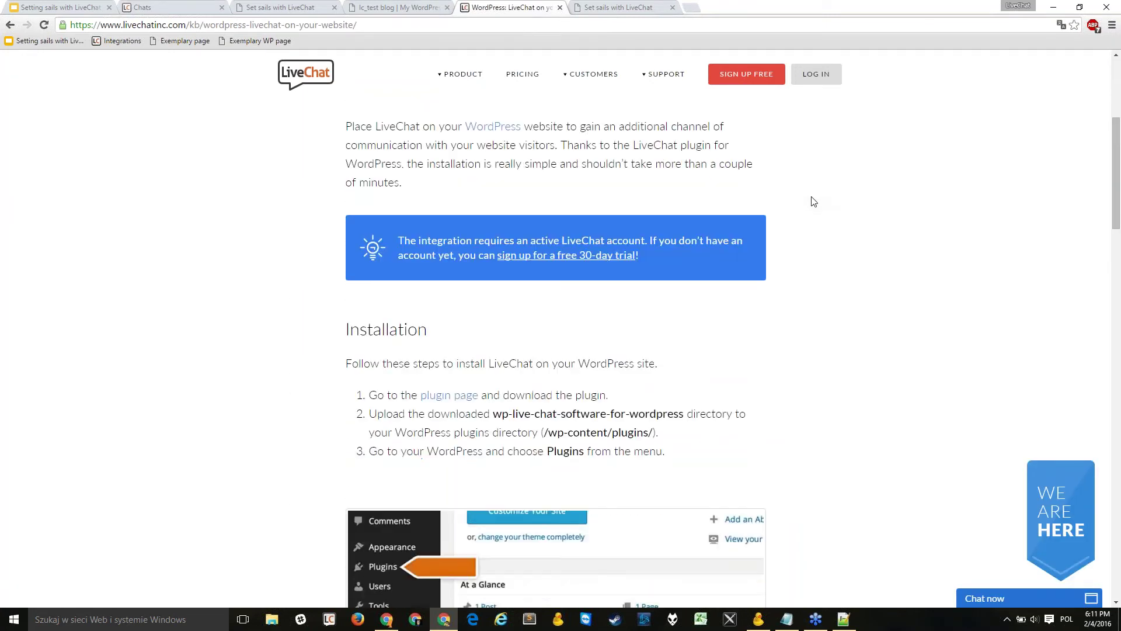
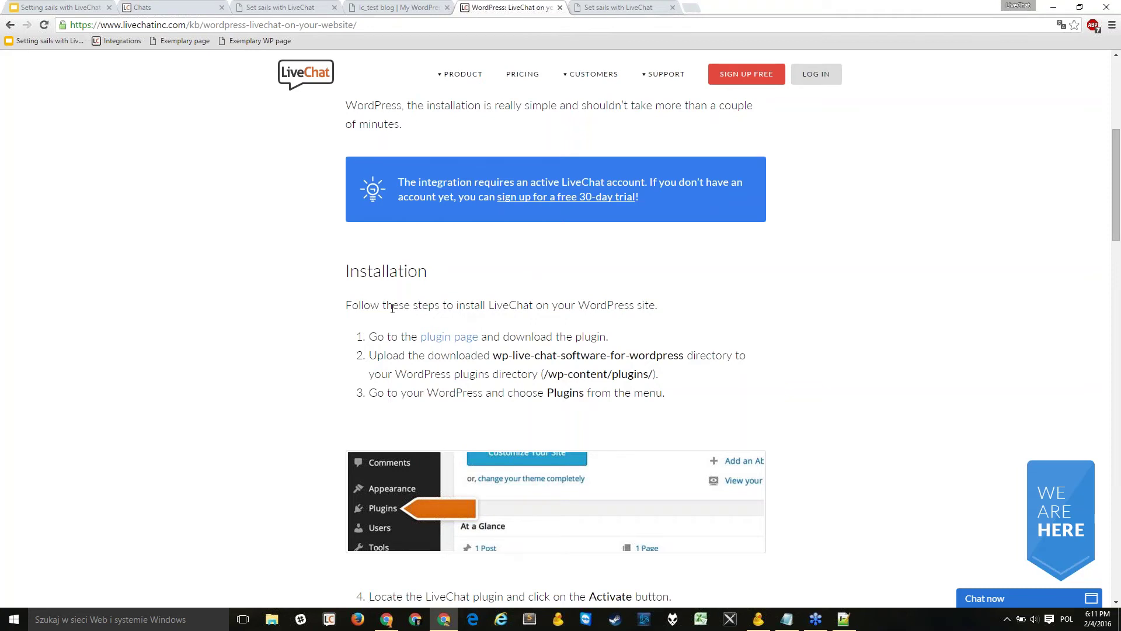
Open the LiveChat plugin's WordPress.org page in a new tab, then minimize the browser.
ctrl+click(446, 337)
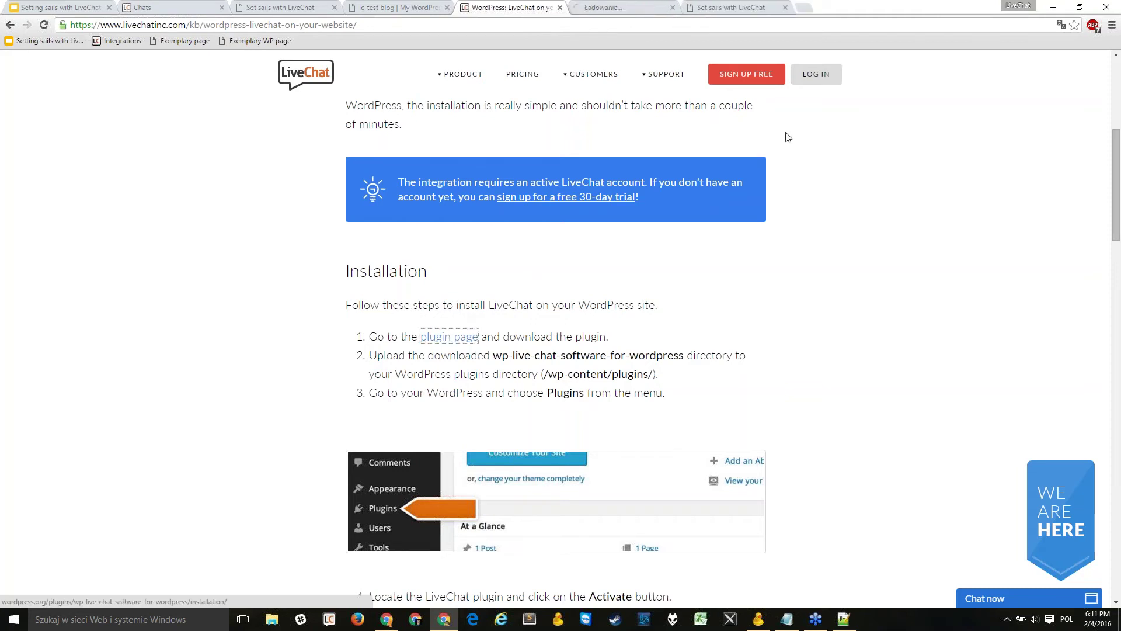
key(ctrl+Tab)
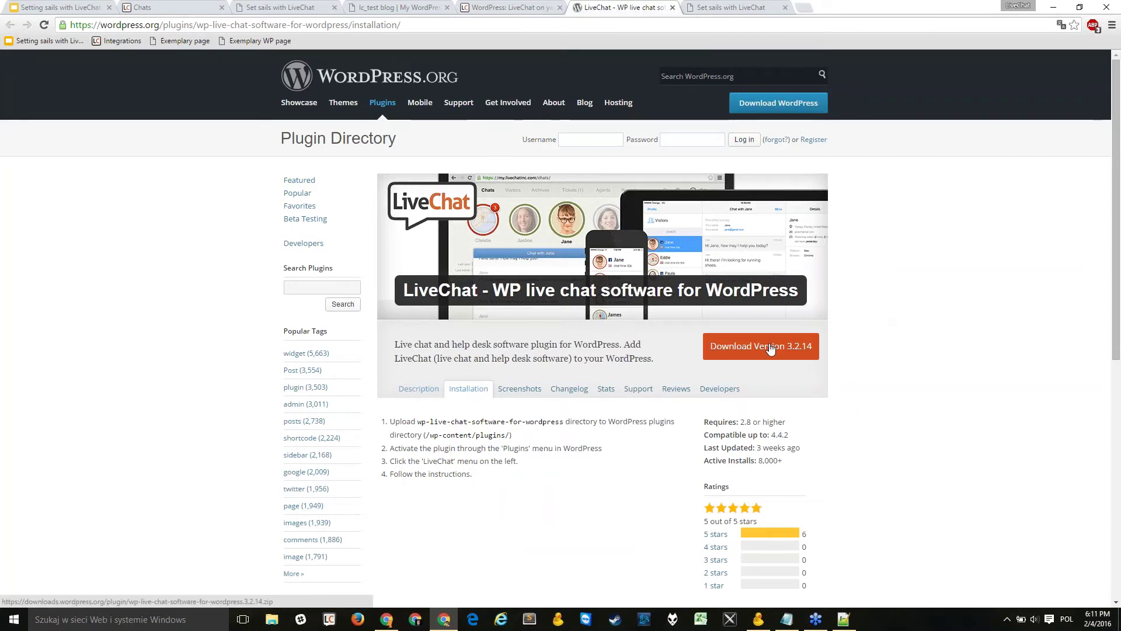
click(1054, 6)
click(1054, 7)
click(1054, 6)
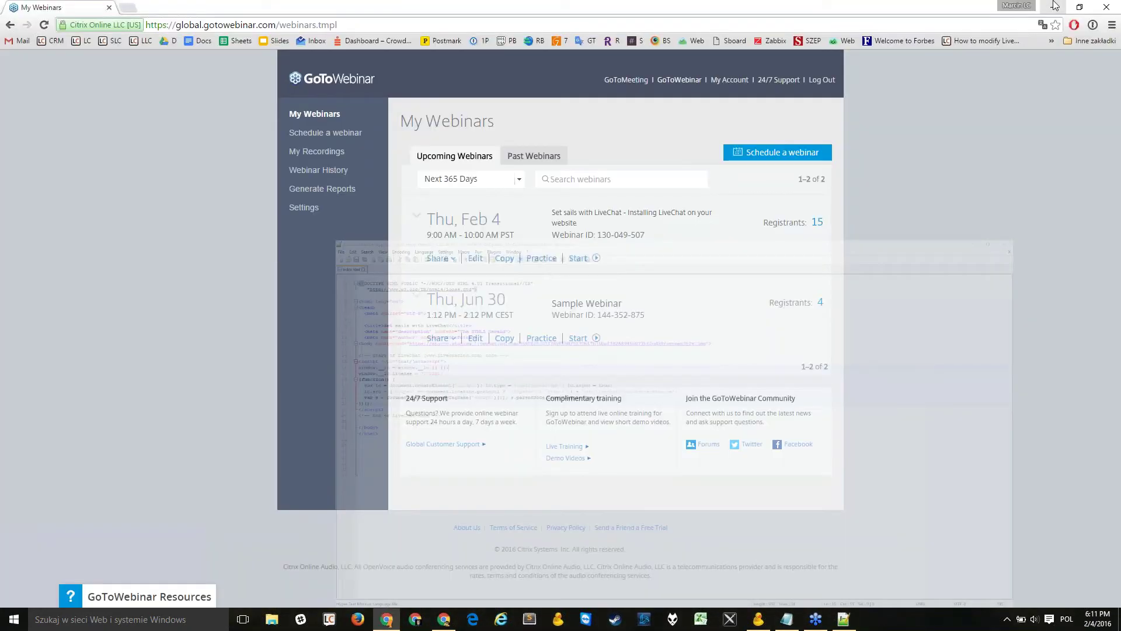
Extract the LiveChat plugin ZIP in Downloads with Wypakuj tutaj.
click(1054, 7)
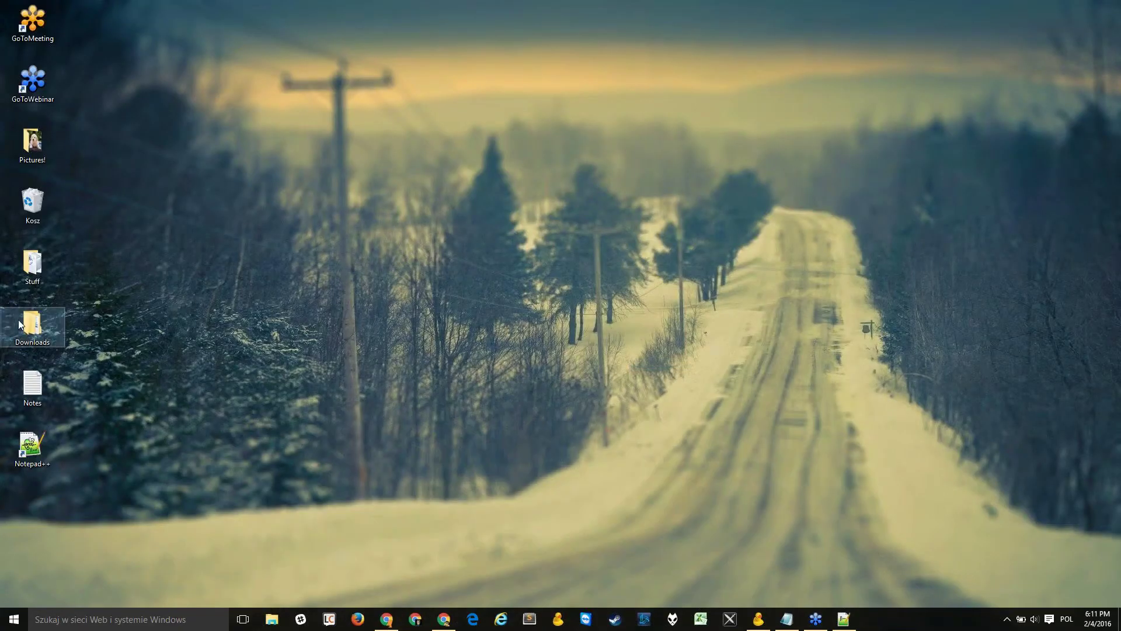
double_click(18, 320)
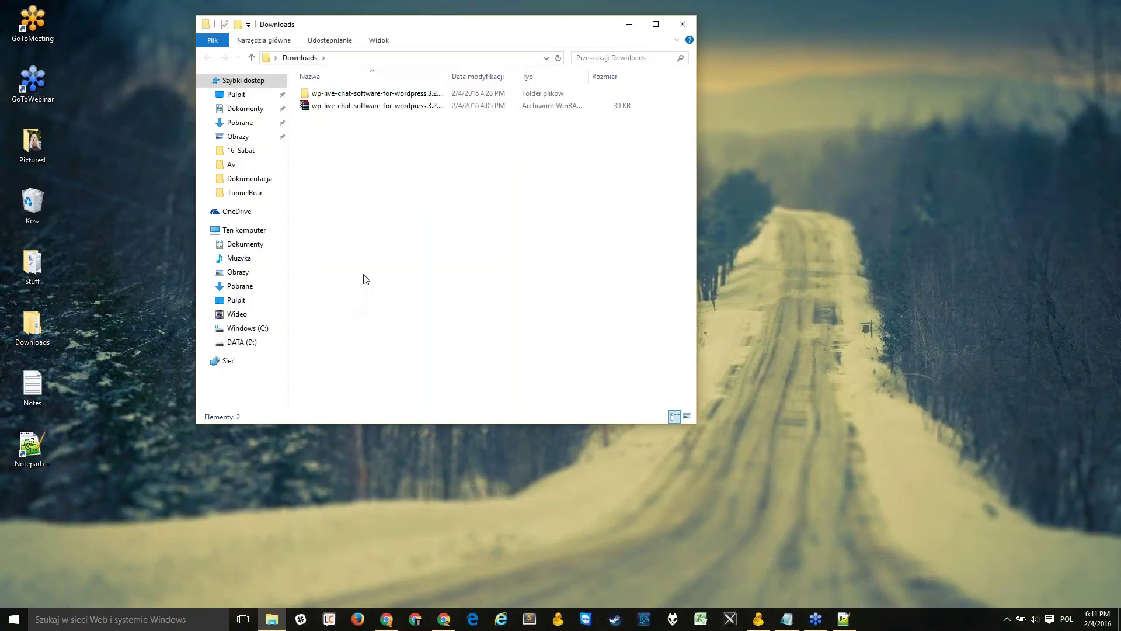
click(407, 106)
drag(448, 76, 526, 76)
click(425, 117)
click(421, 109)
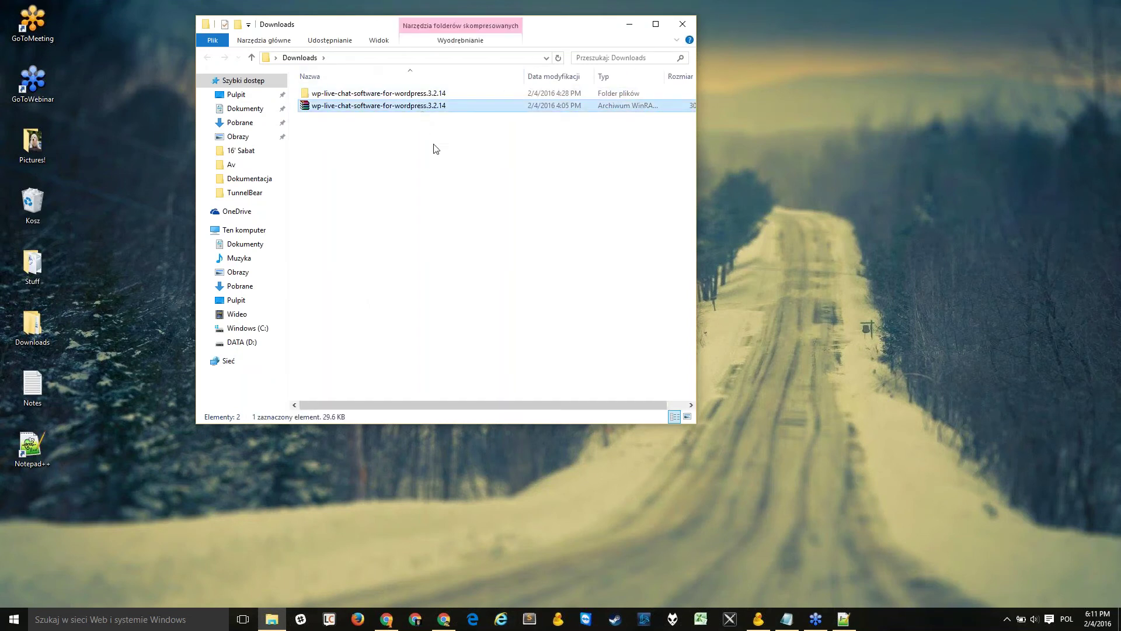
right_click(446, 113)
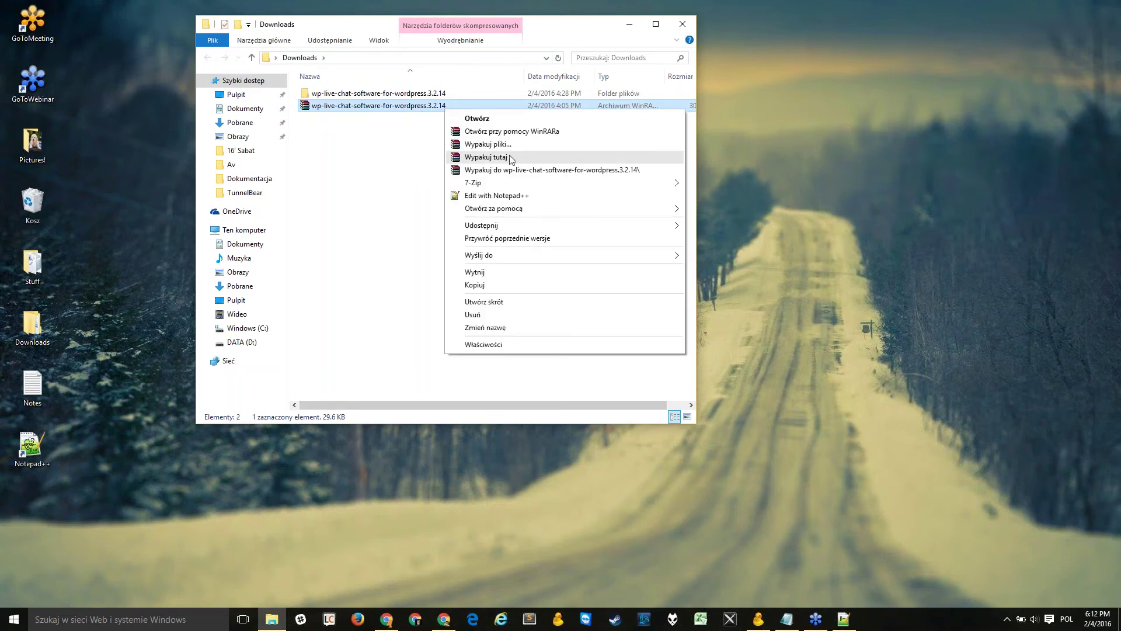
click(375, 190)
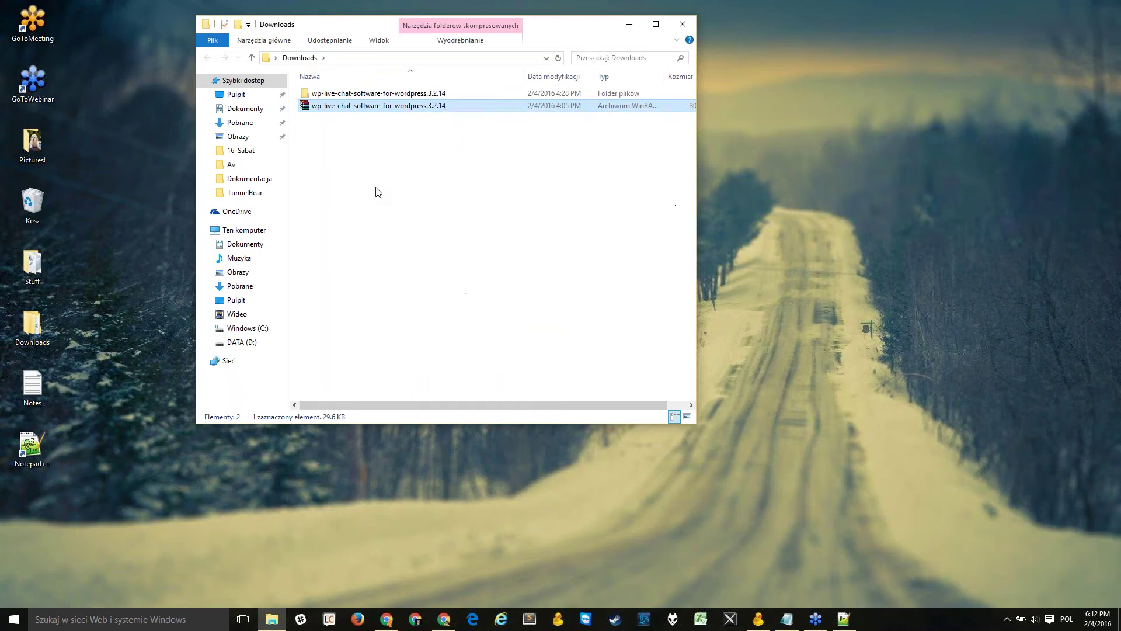
Open the extracted wp-live-chat-software-for-wordpress.3.2.14 folder to reach the plugin folder.
click(430, 97)
click(414, 156)
double_click(430, 94)
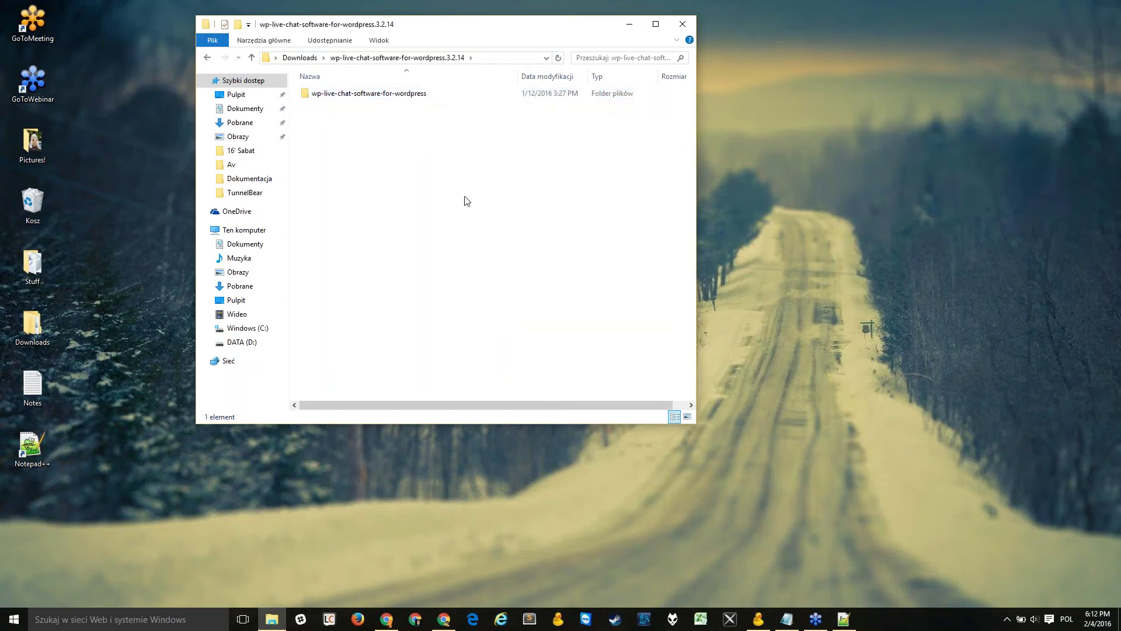
double_click(403, 95)
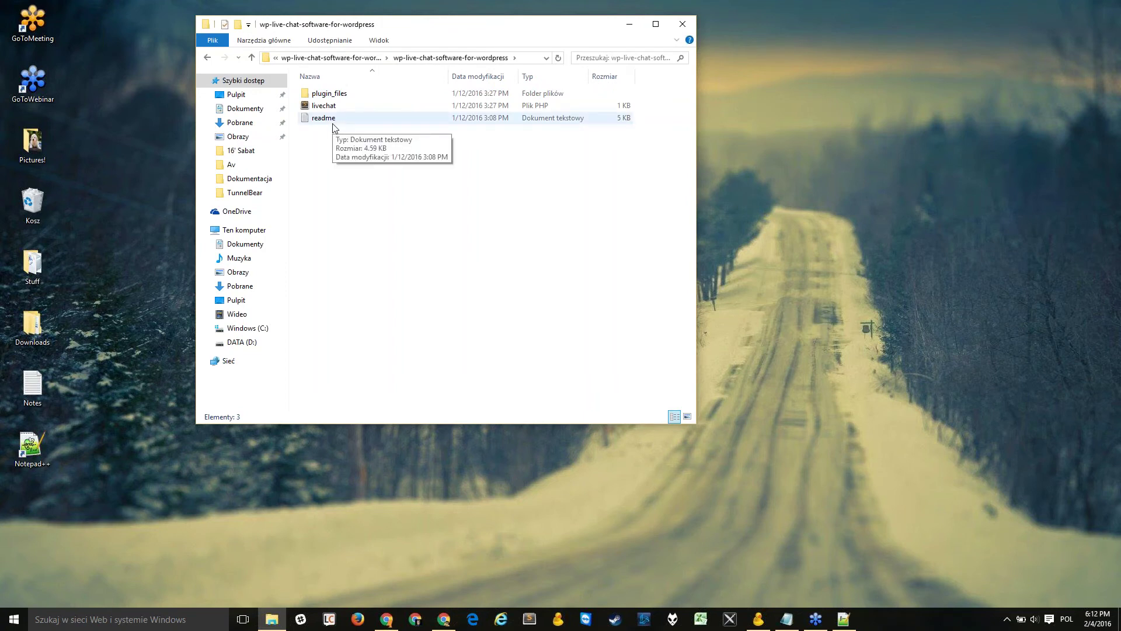
key(BackSpace)
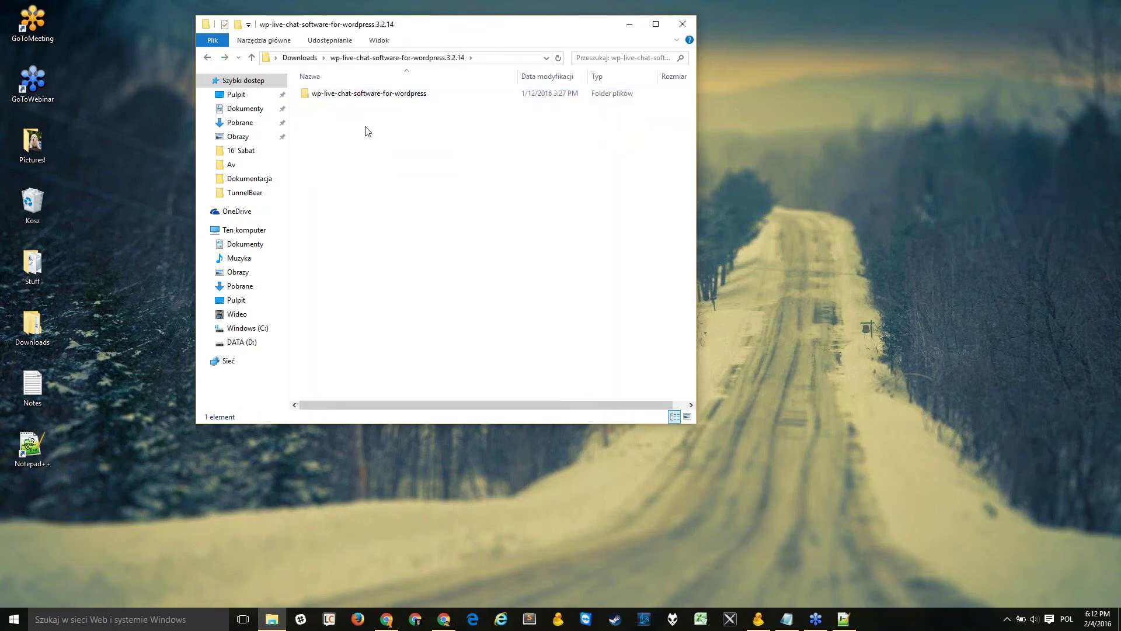
drag(316, 108, 386, 122)
click(760, 622)
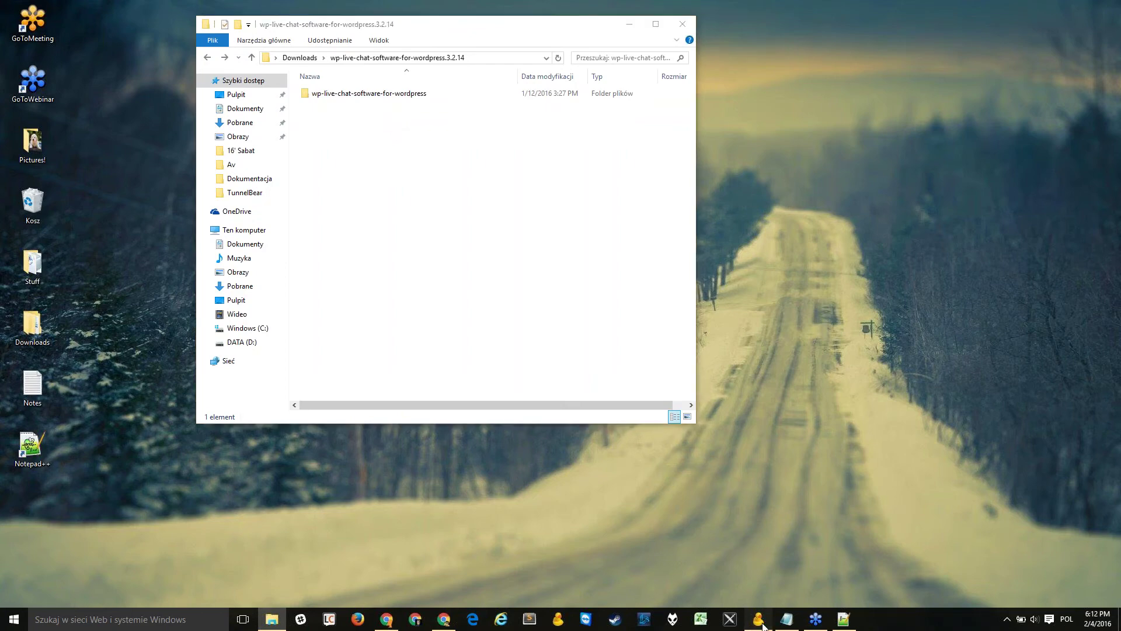
Connect to the Exemplary Wordpress page bookmark in Cyberduck and open wp-content/plugins.
click(24, 66)
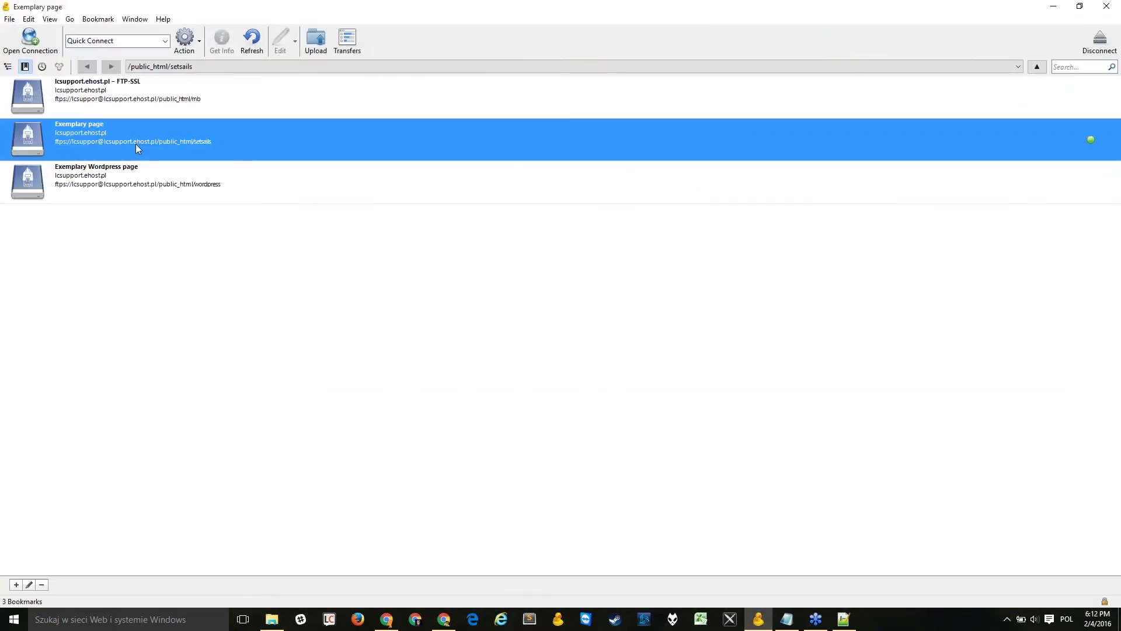
click(151, 179)
double_click(353, 190)
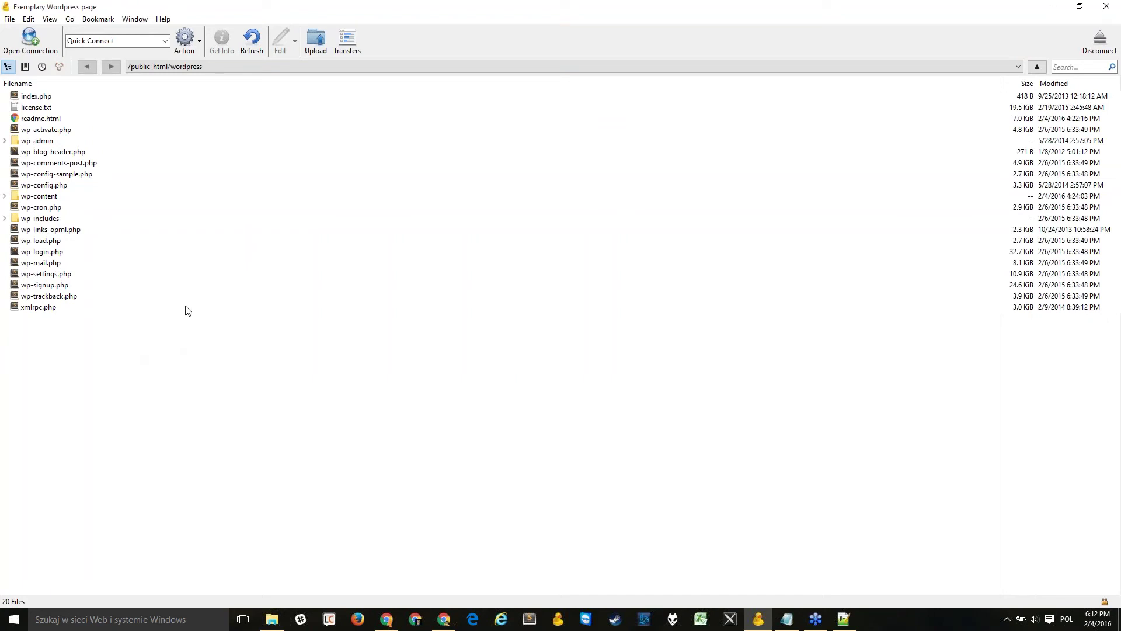
double_click(40, 196)
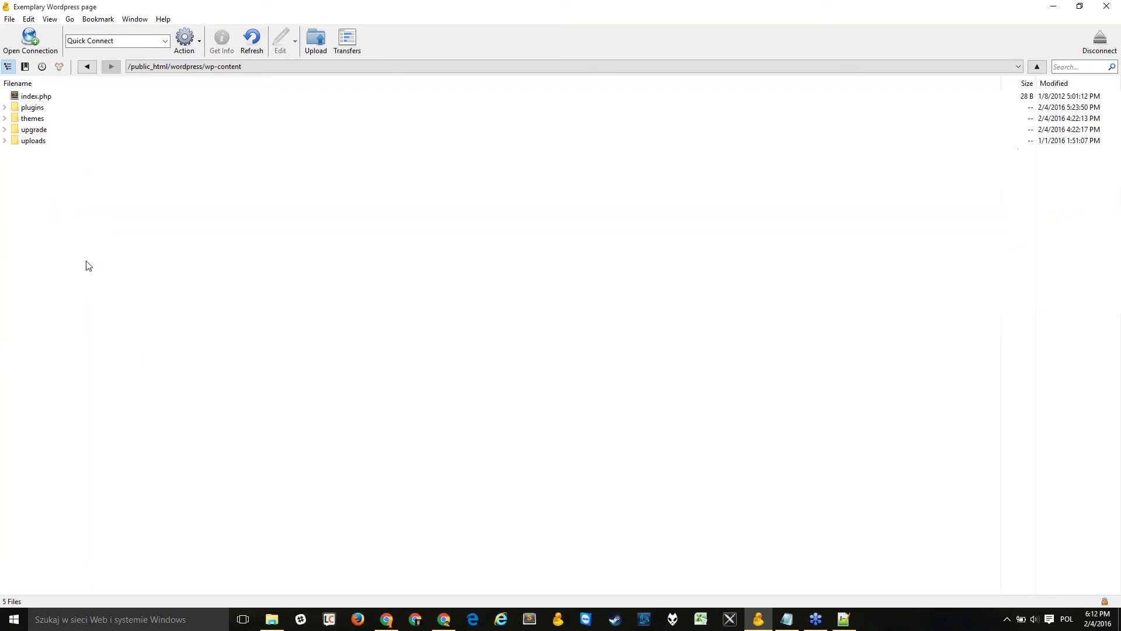
double_click(30, 108)
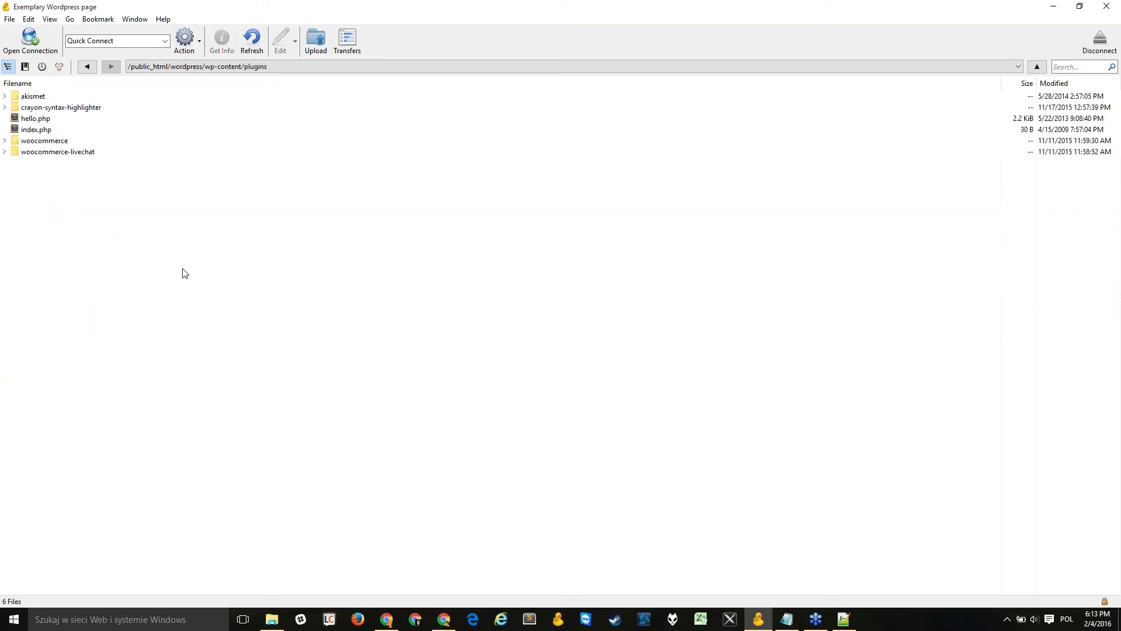
Upload the wp-live-chat-software-for-wordpress folder into the server's plugins directory.
click(272, 619)
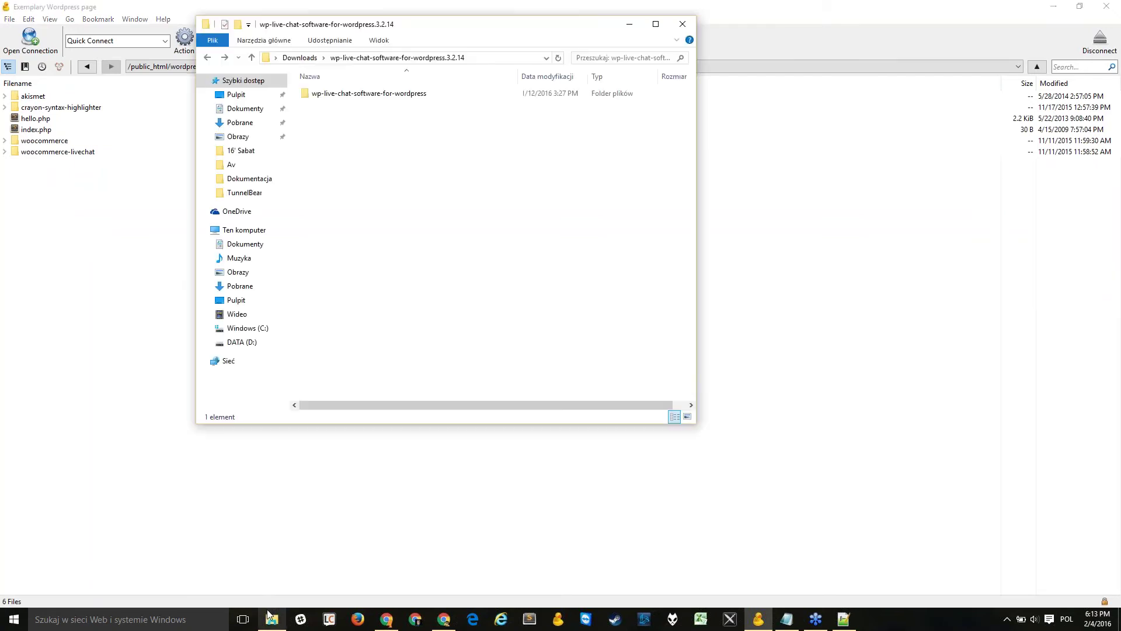
drag(439, 28, 733, 164)
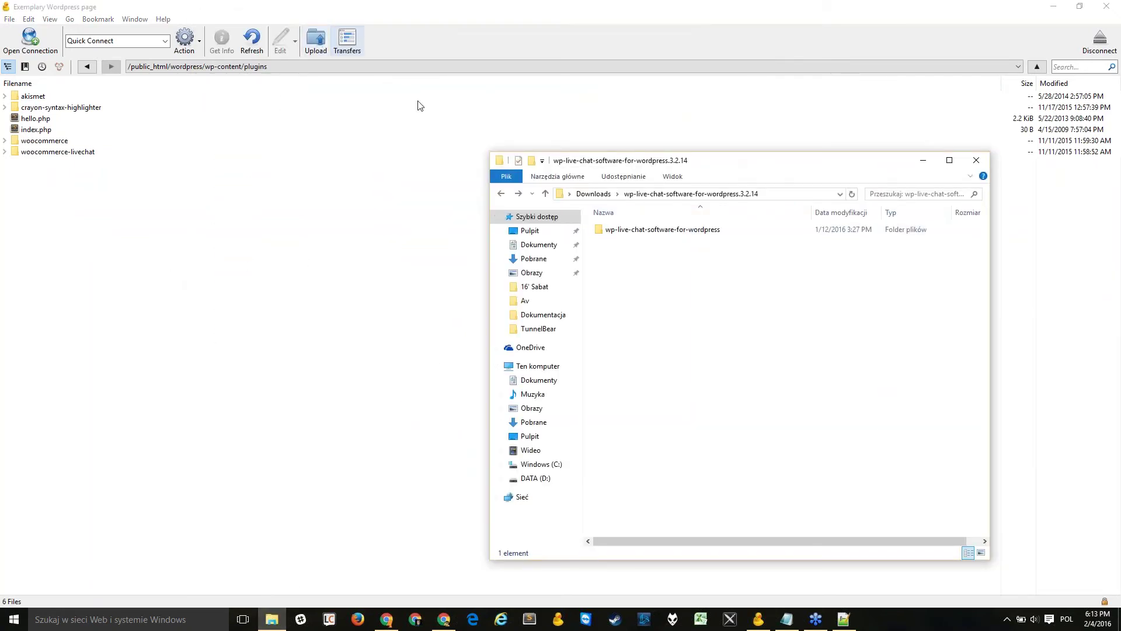
drag(645, 236, 151, 250)
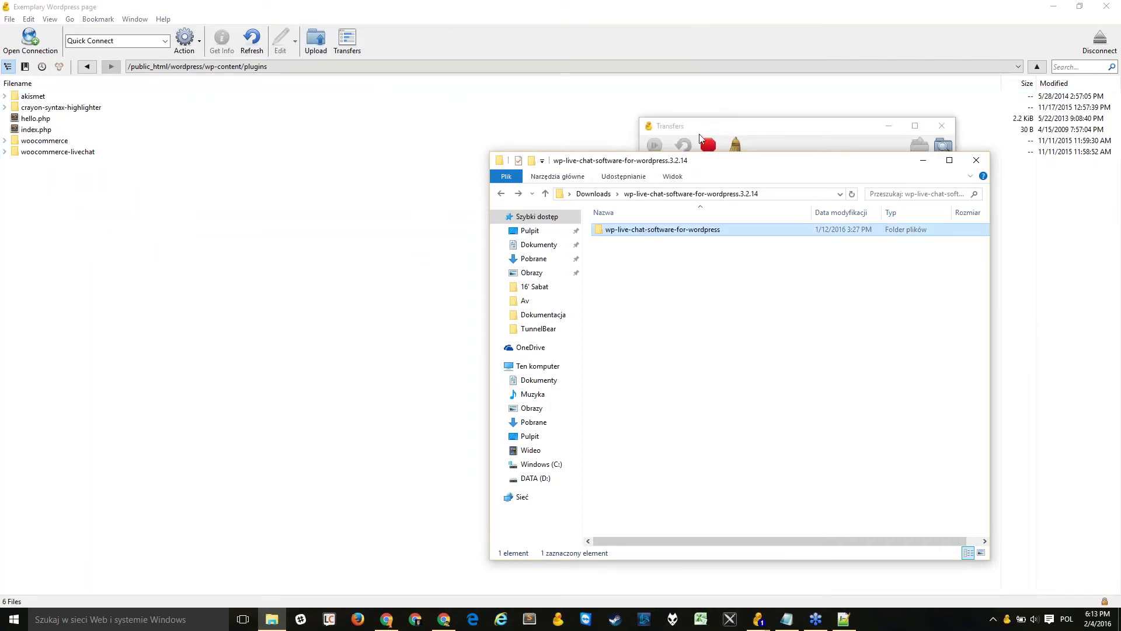
drag(783, 160, 417, 159)
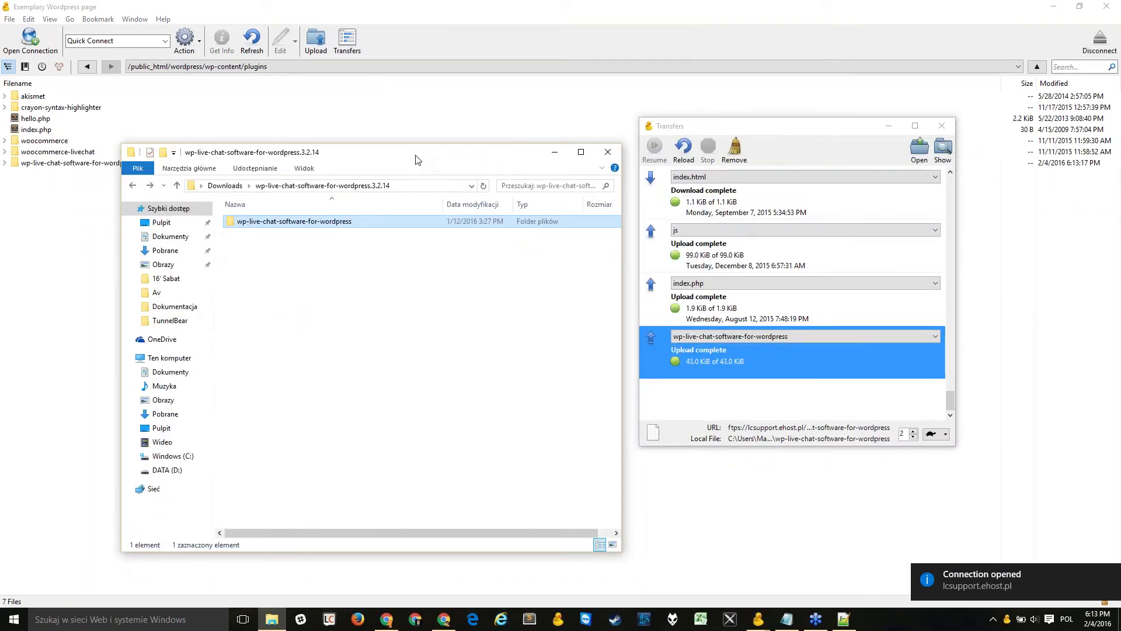
click(604, 151)
click(788, 492)
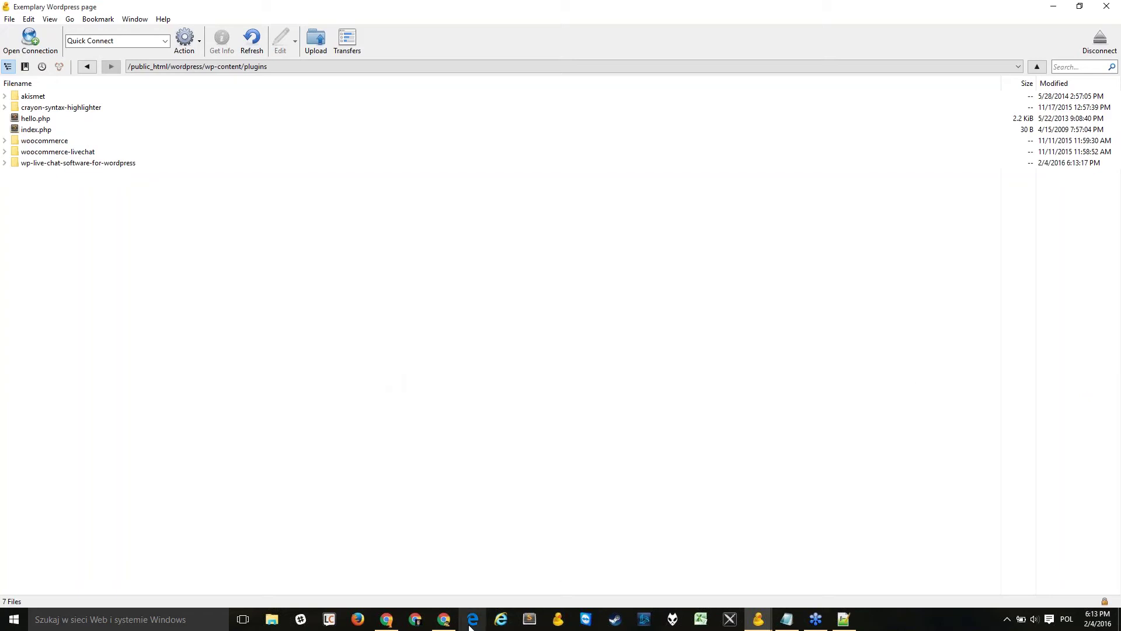
click(445, 619)
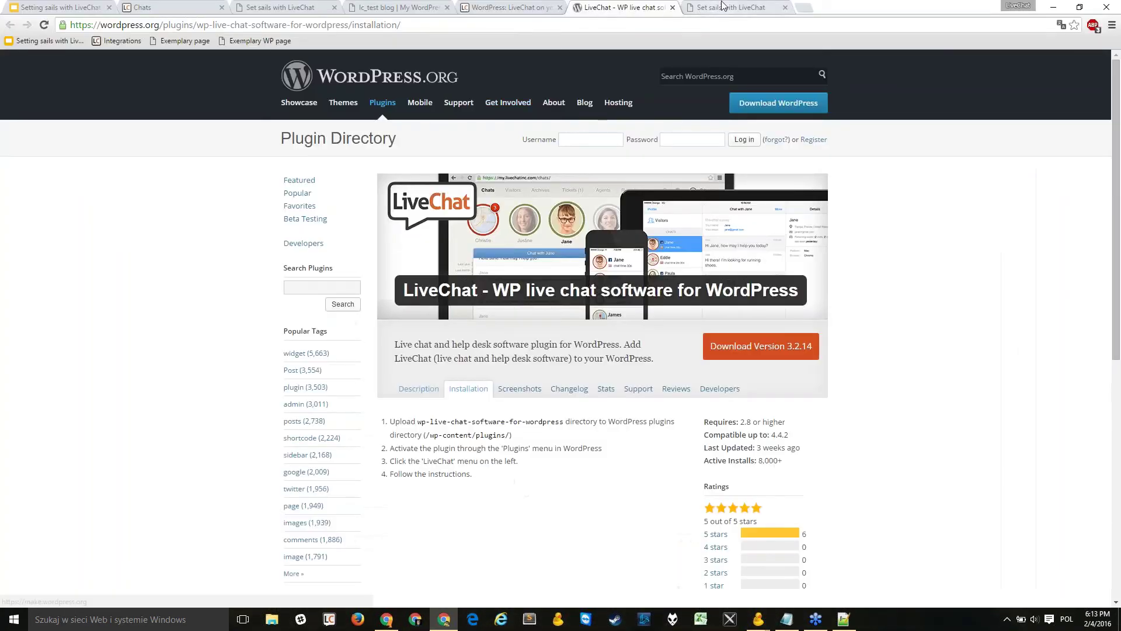
Load the lc_test blog in a new tab and add 'admin' to its URL.
click(803, 10)
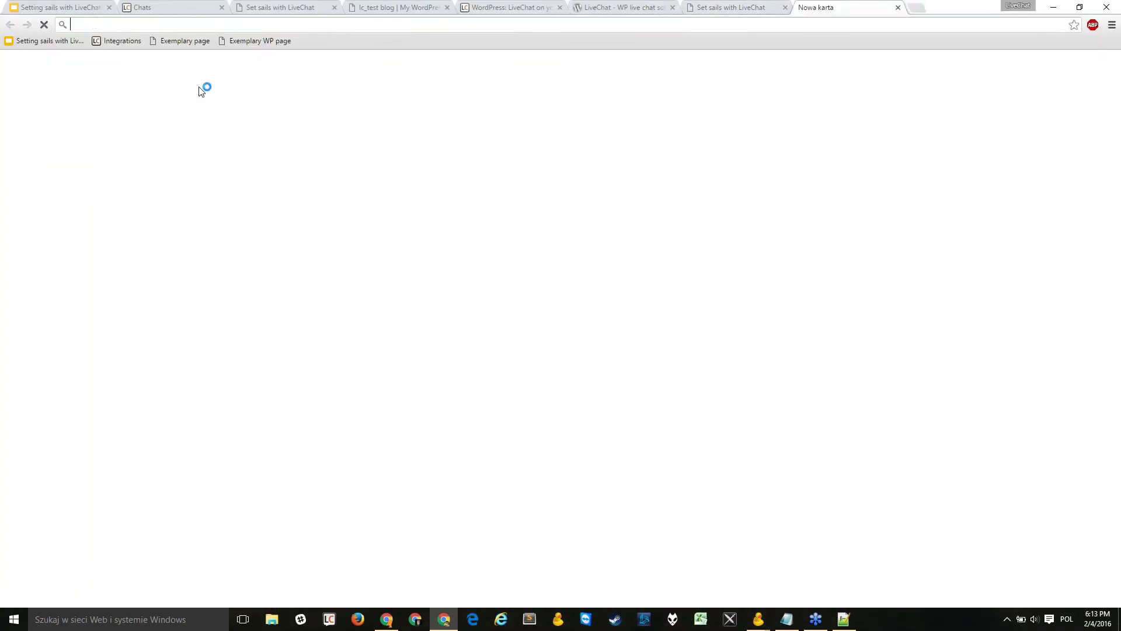
click(259, 40)
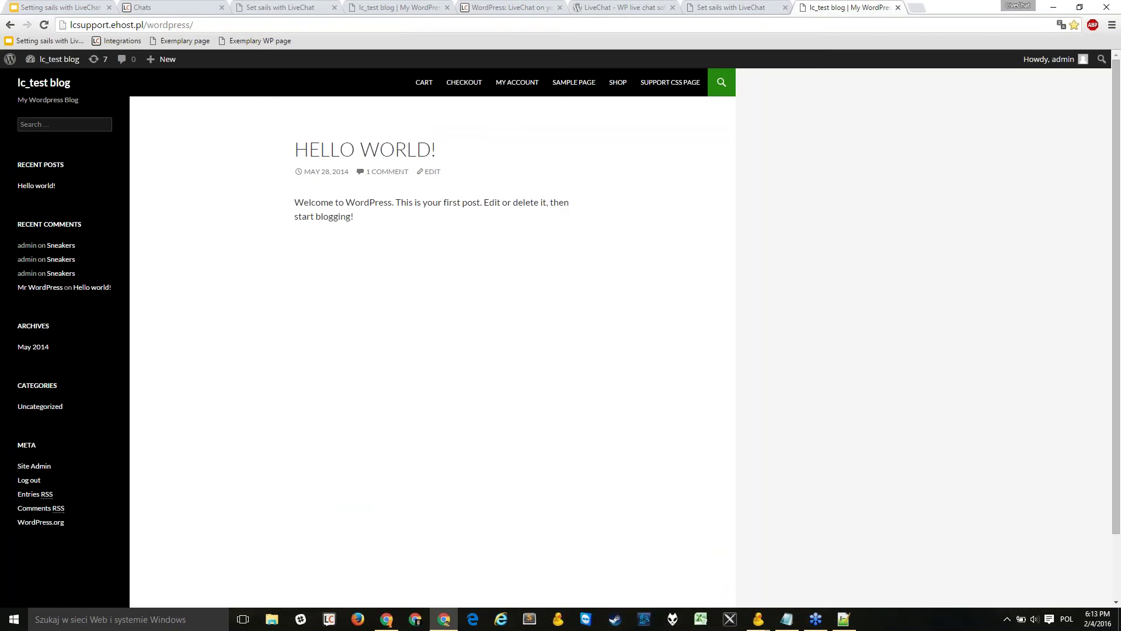
click(304, 27)
click(310, 27)
text(admin)
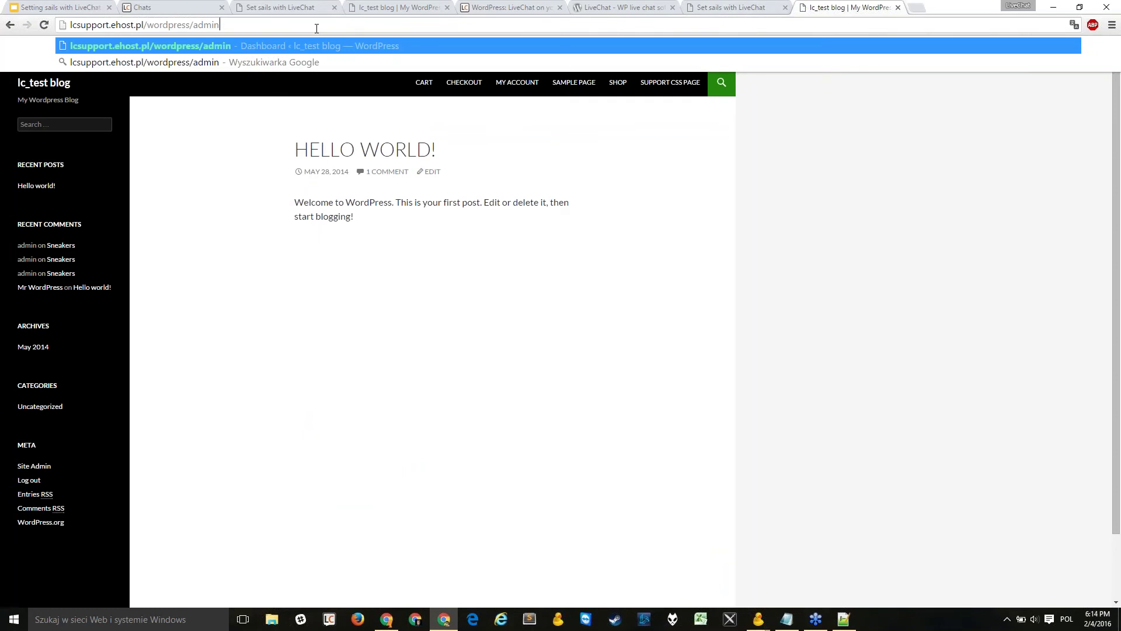
key(Return)
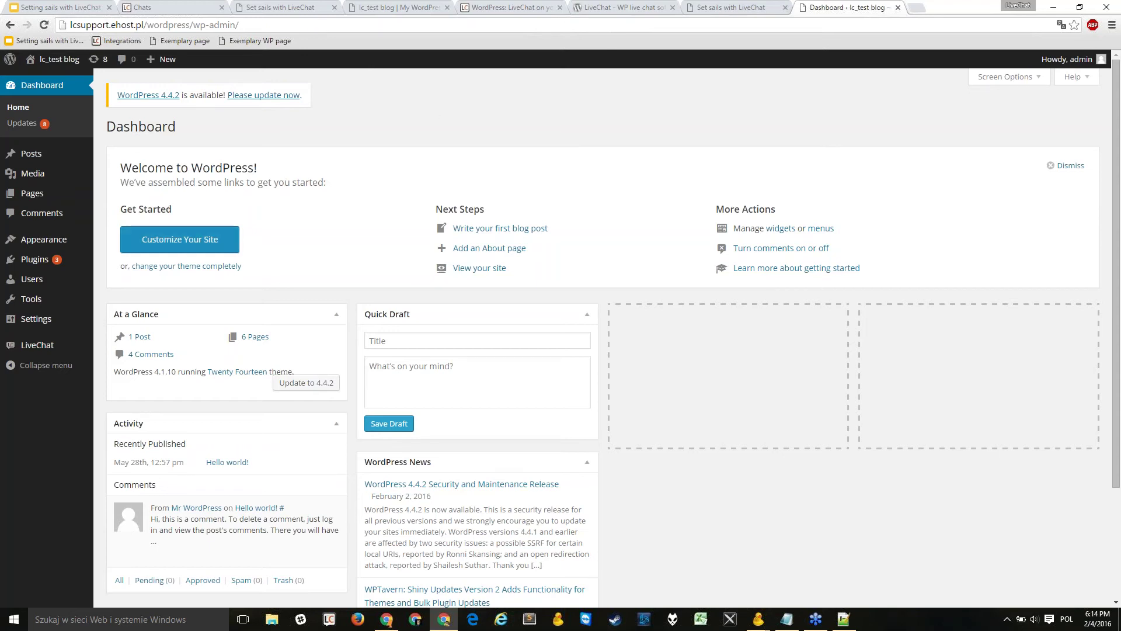
mouse_move(63, 264)
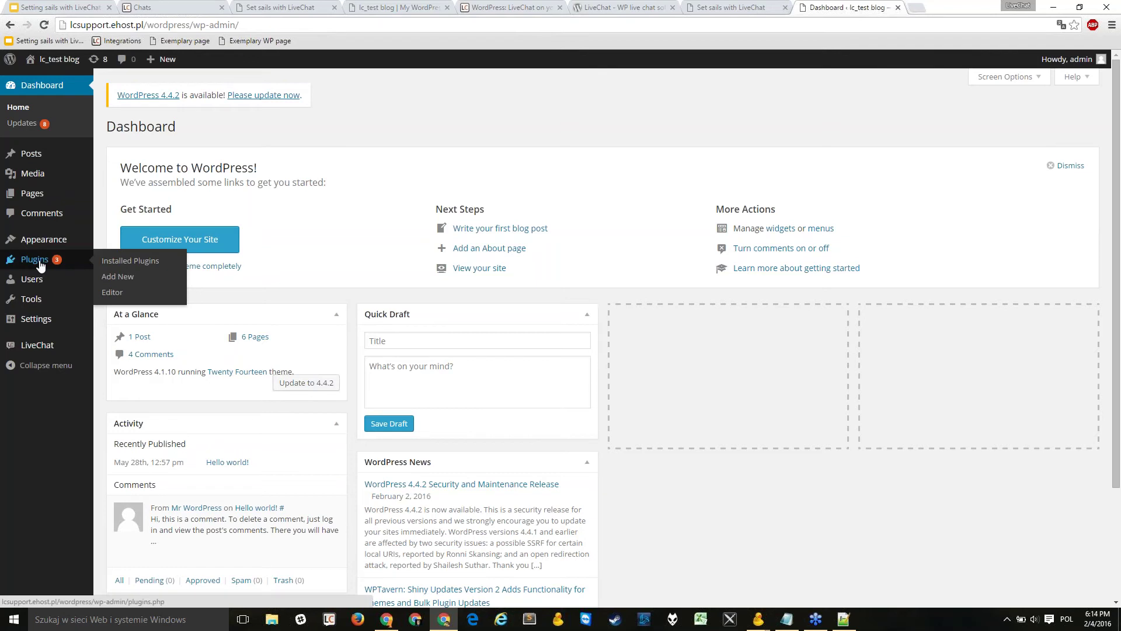
View LiveChat's livechat.php source from the Plugins list, then open LiveChat settings.
click(41, 264)
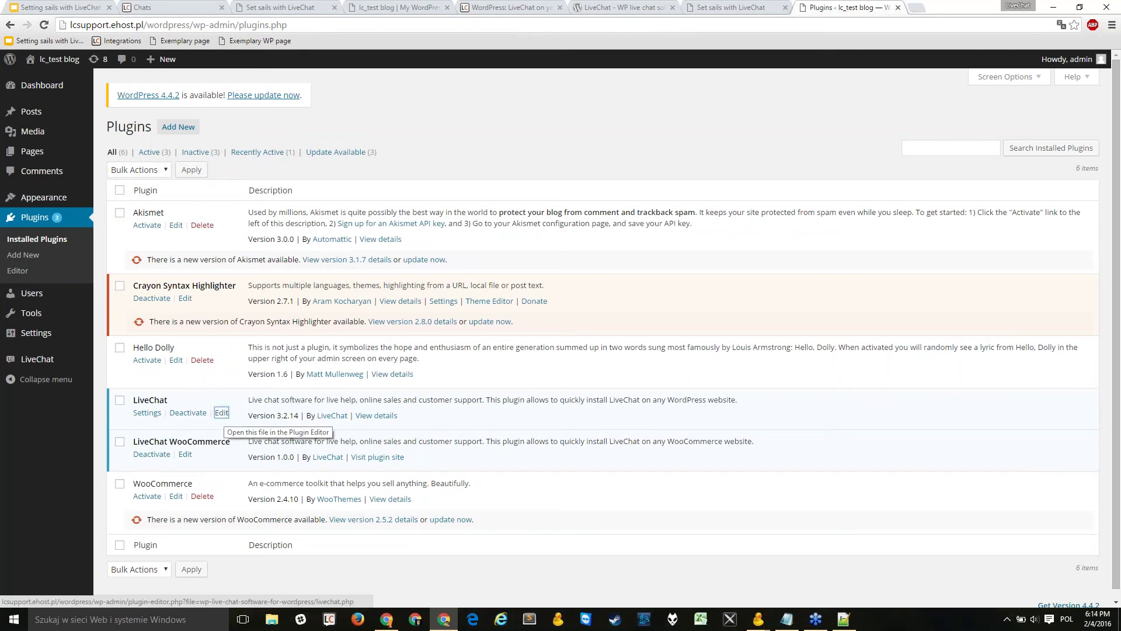
click(222, 413)
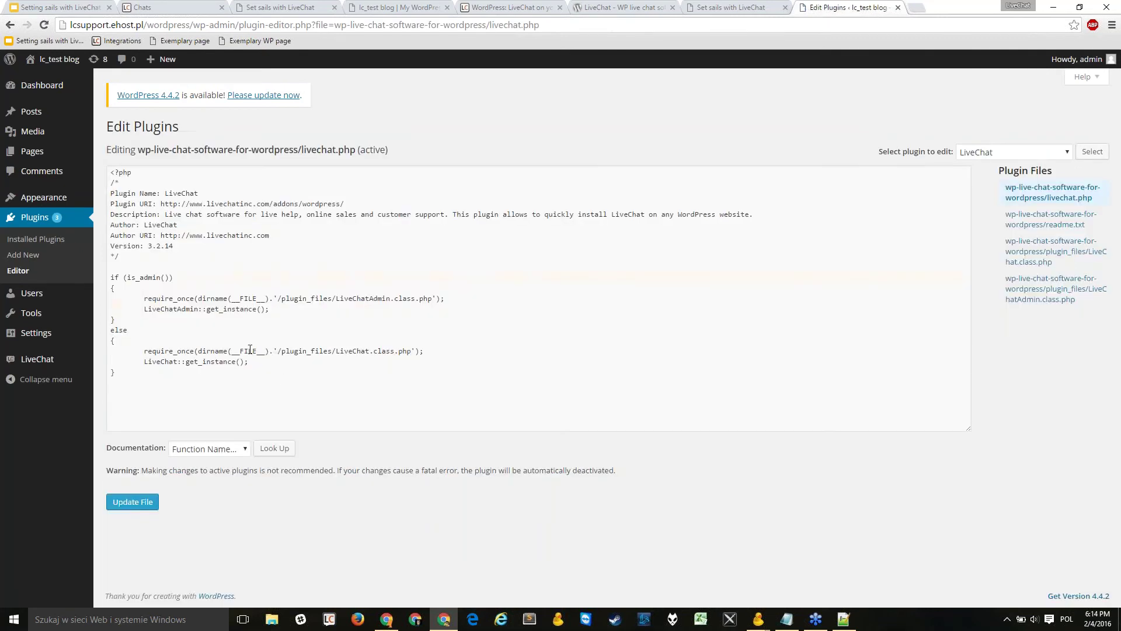
click(10, 25)
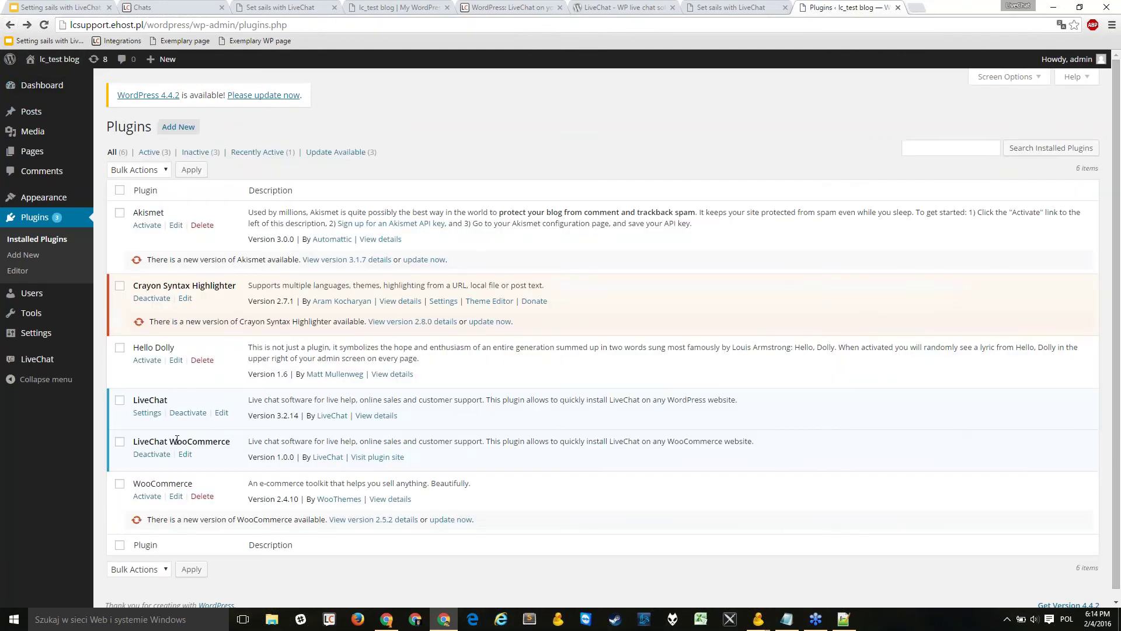
click(147, 413)
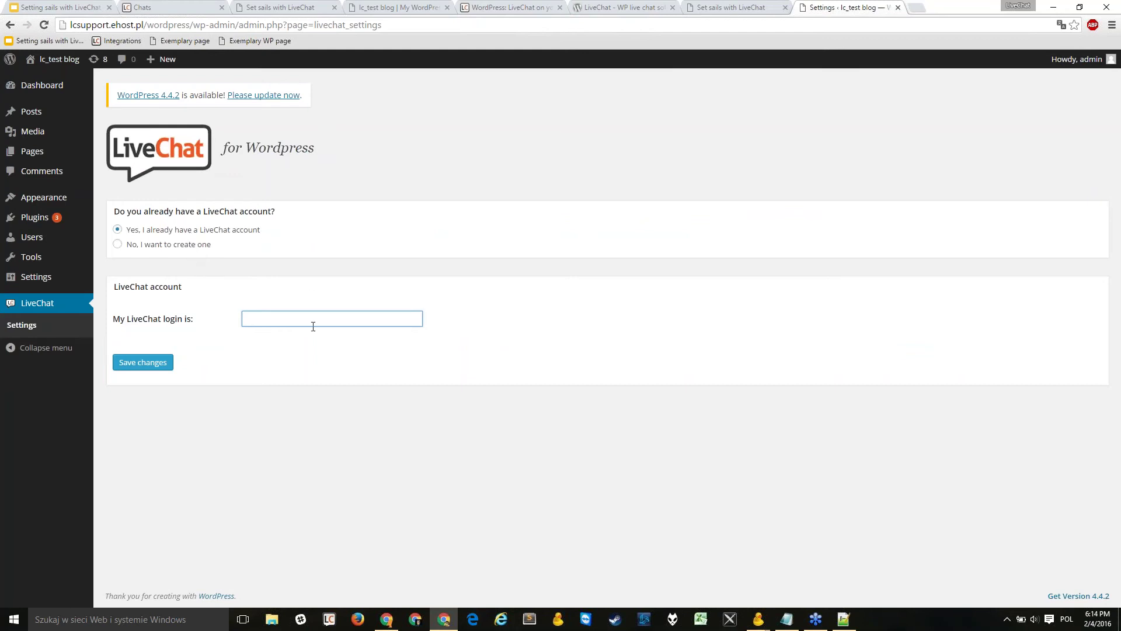
Choose 'Yes, I already have a LiveChat account', enter the account login e-mail, and save.
click(200, 251)
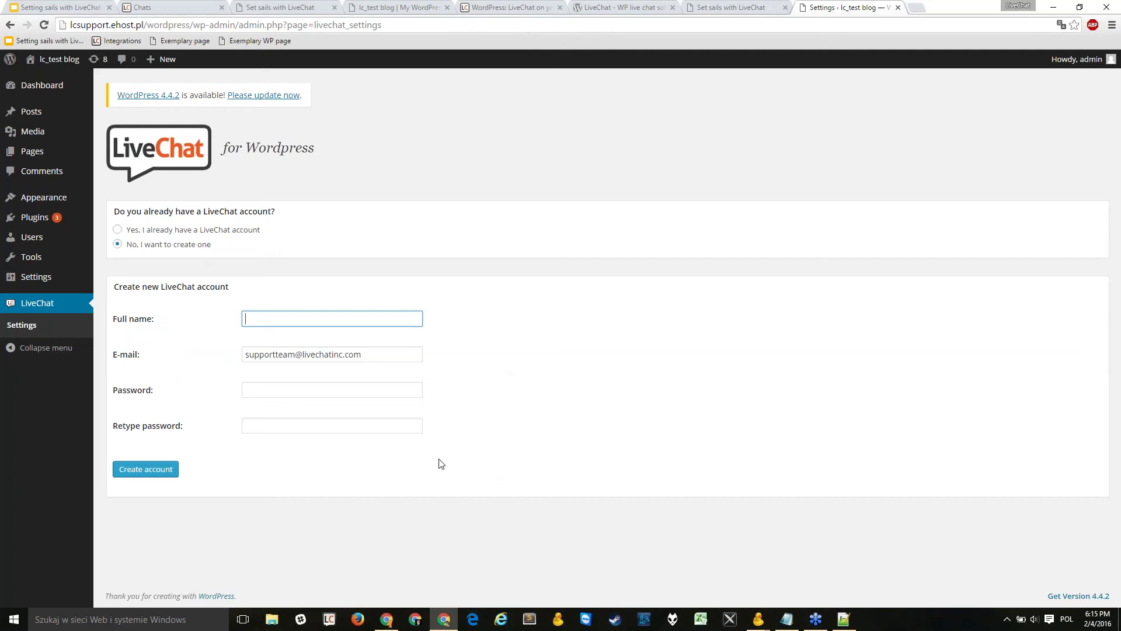
click(149, 230)
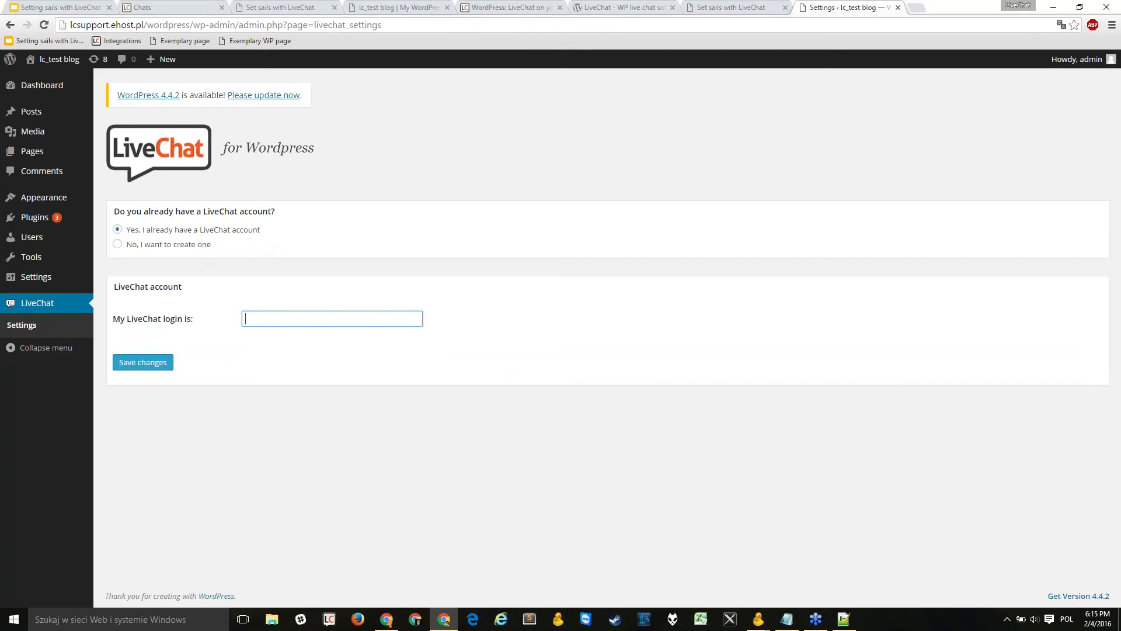
click(295, 317)
click(440, 270)
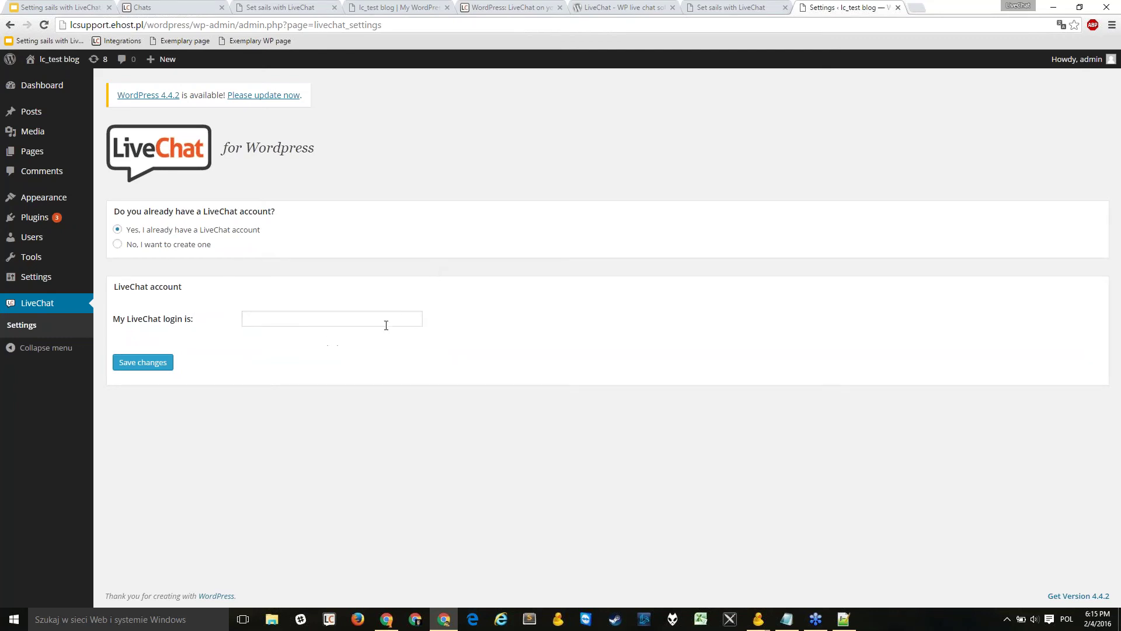
click(386, 325)
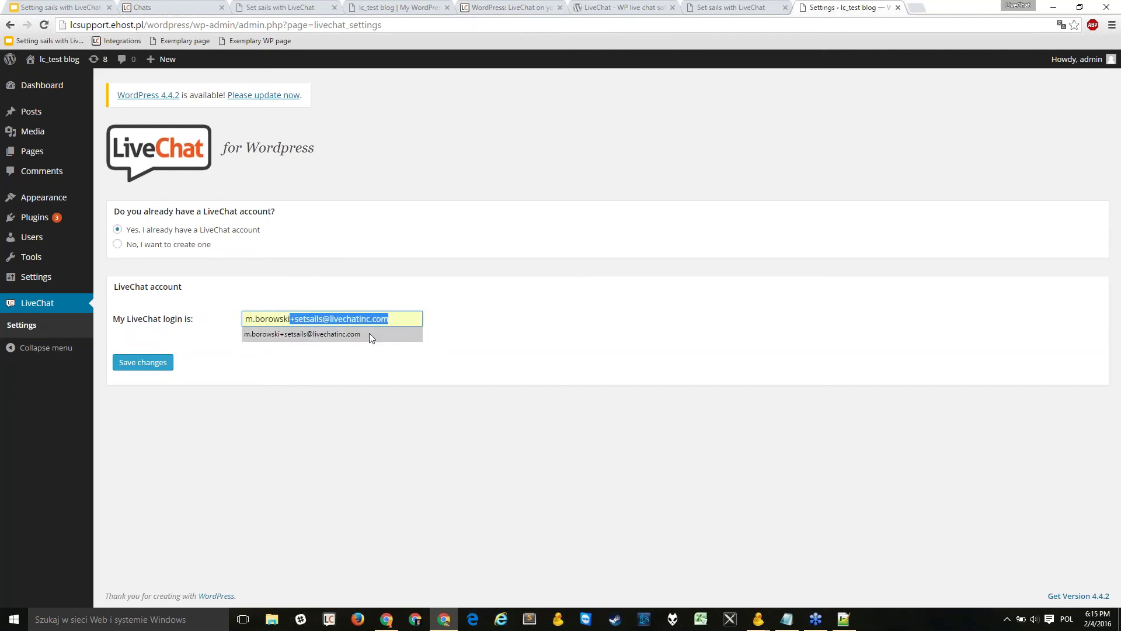
click(369, 332)
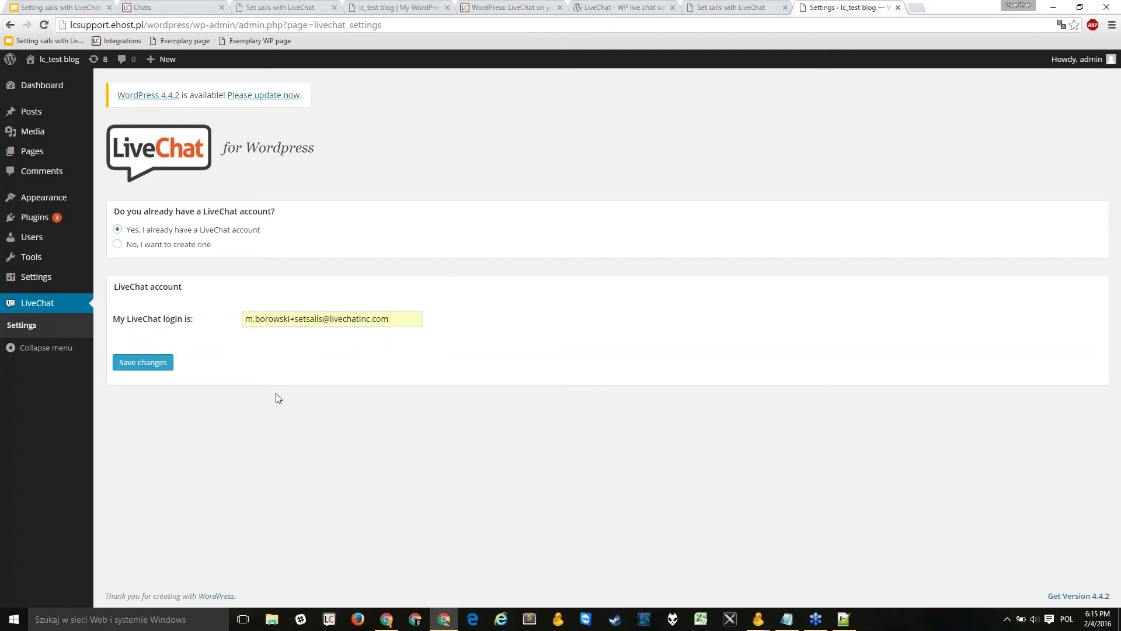
key(Return)
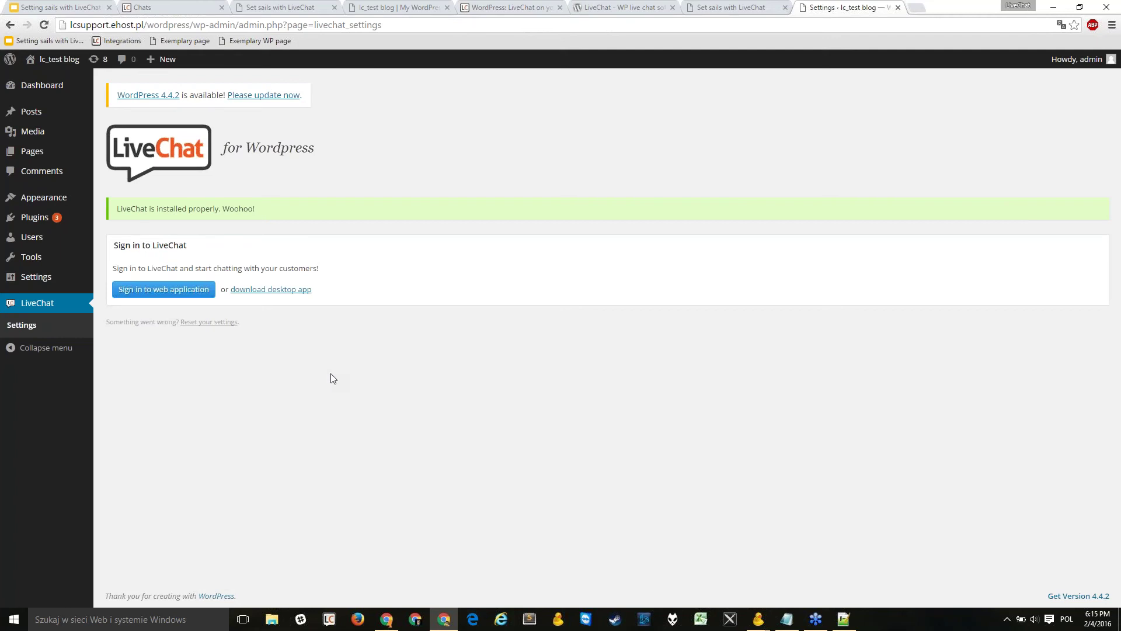
Check the WordPress.org LiveChat plugin tab, then return to the lc_test blog tab.
click(724, 7)
click(654, 7)
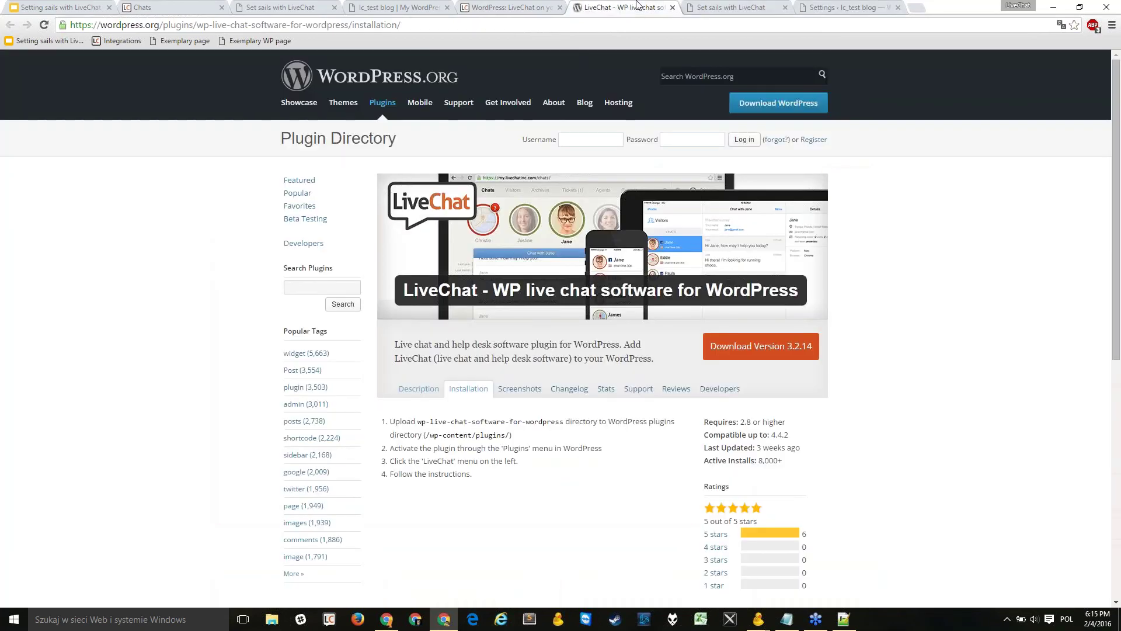
click(443, 9)
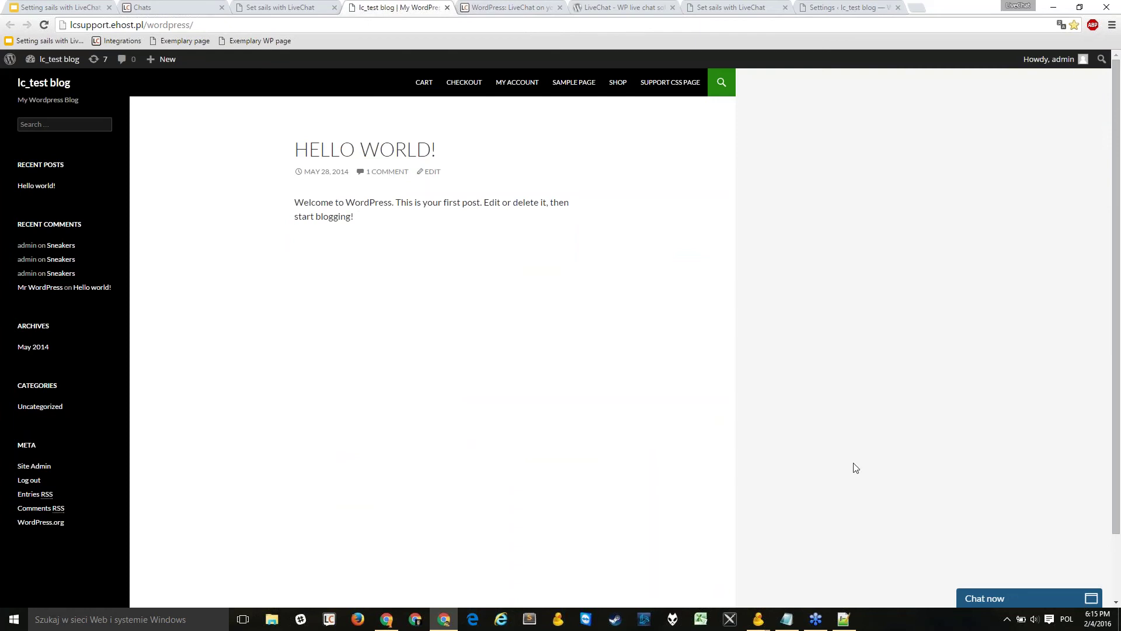
Start a test chat as visitor Test from the blog's Chat now widget.
click(994, 599)
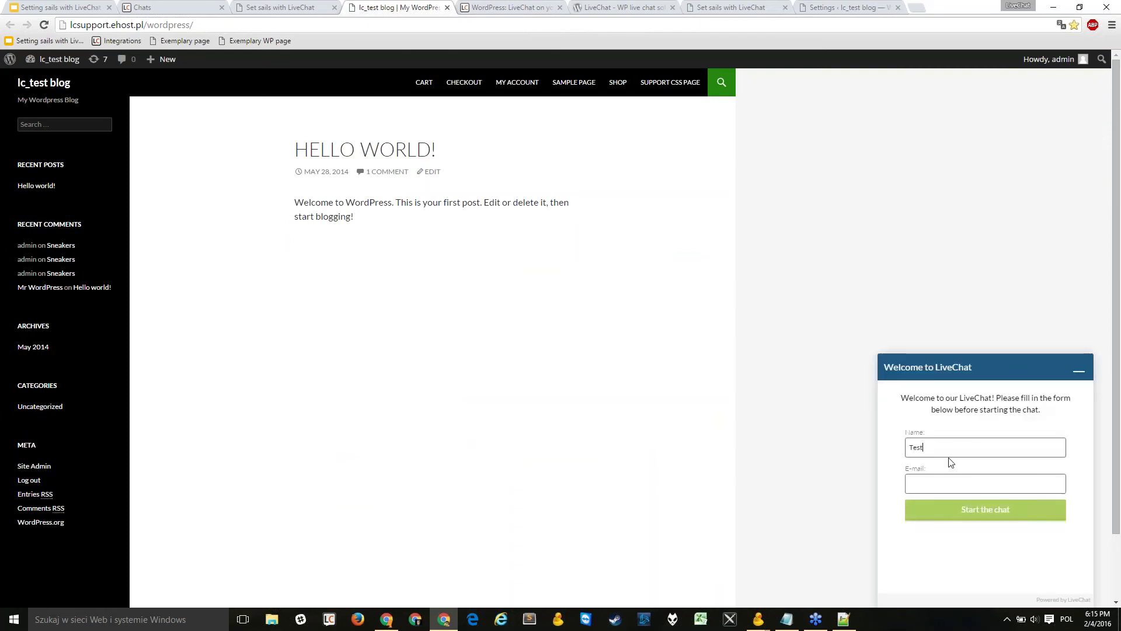
click(937, 513)
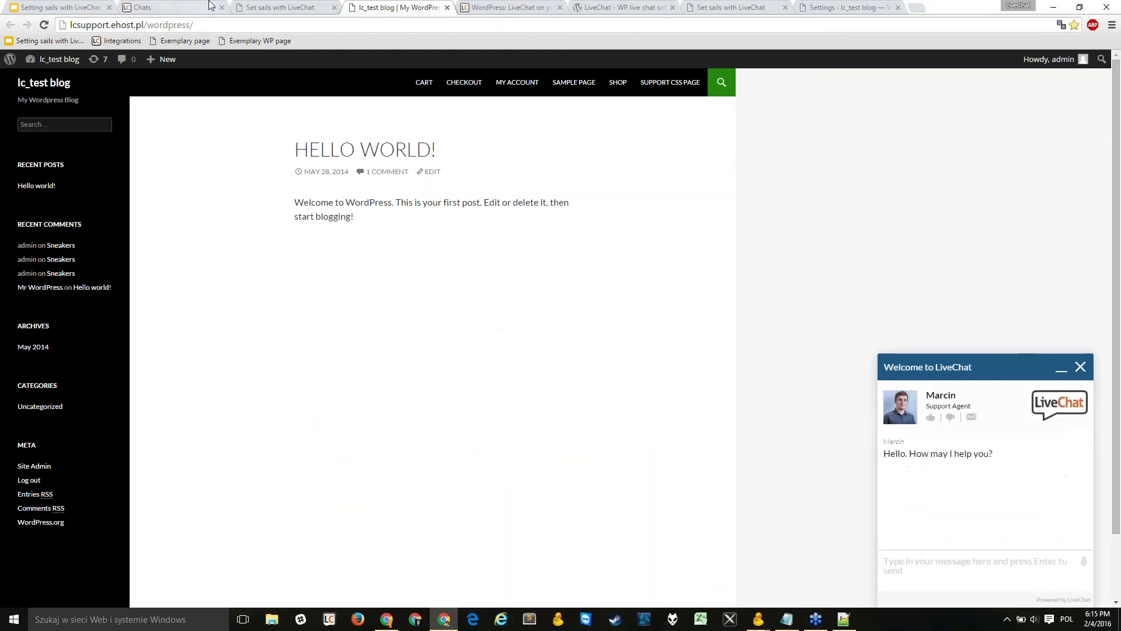
click(192, 6)
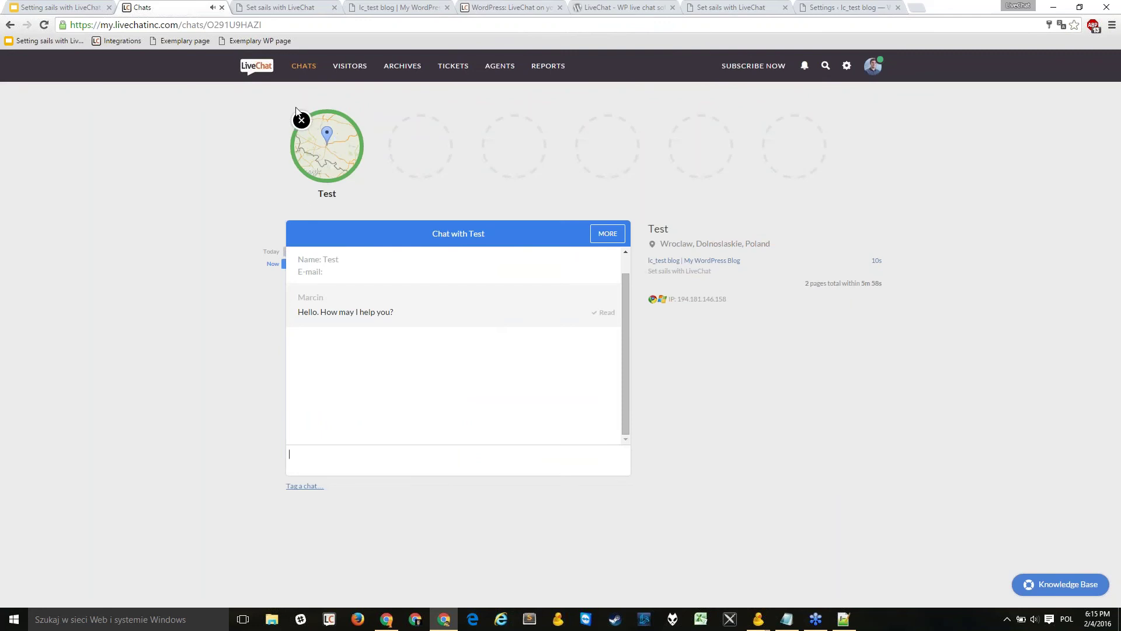
Close the chat with Test using the X on its avatar.
click(300, 113)
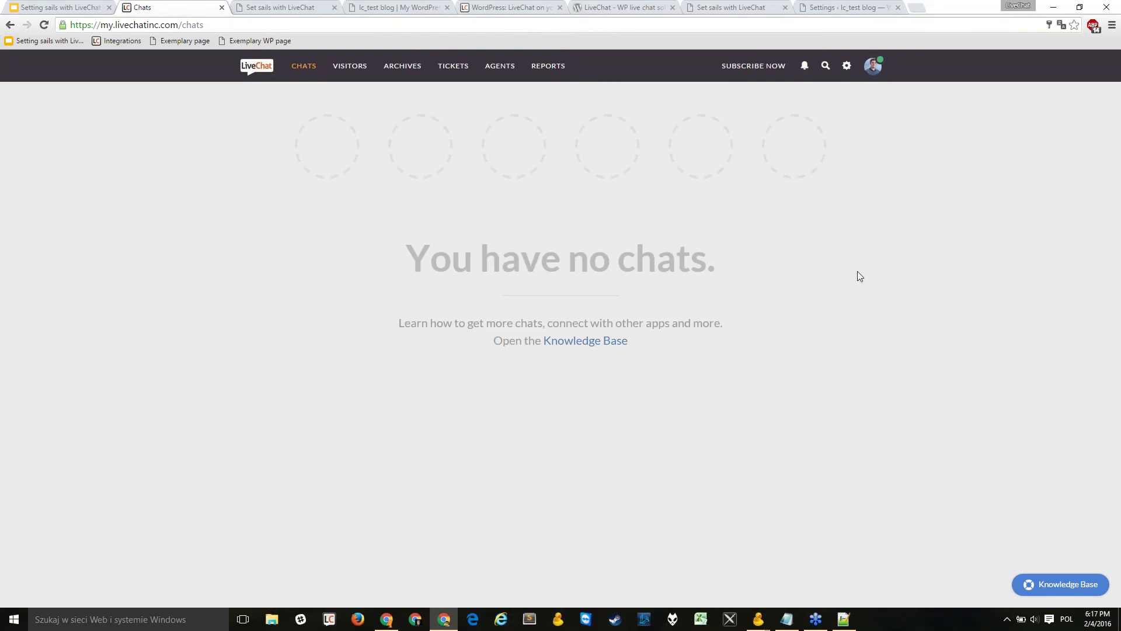
Go to LiveChat Settings > Engagements > Chat buttons.
click(848, 66)
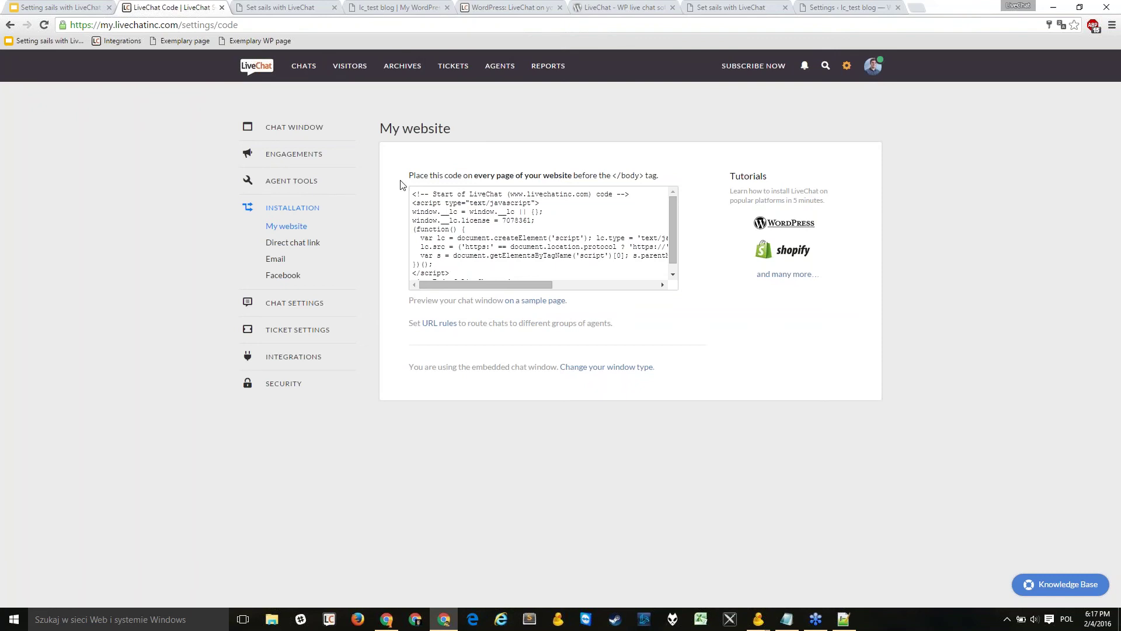
click(320, 157)
click(310, 206)
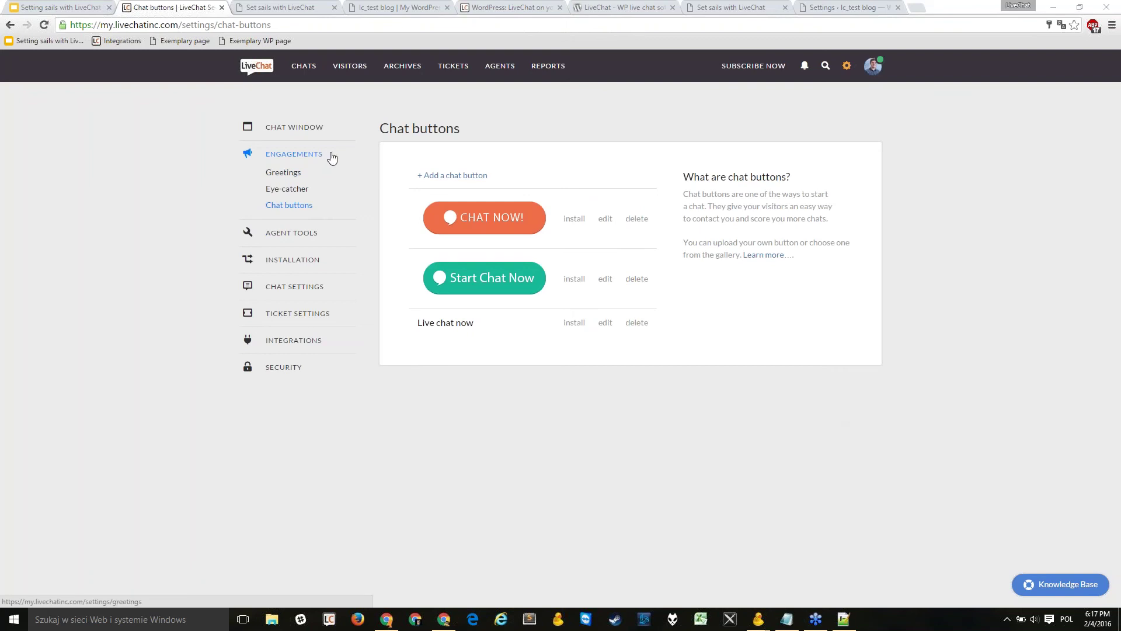
Browse the style gallery for the CHAT NOW! button without applying a style.
click(604, 220)
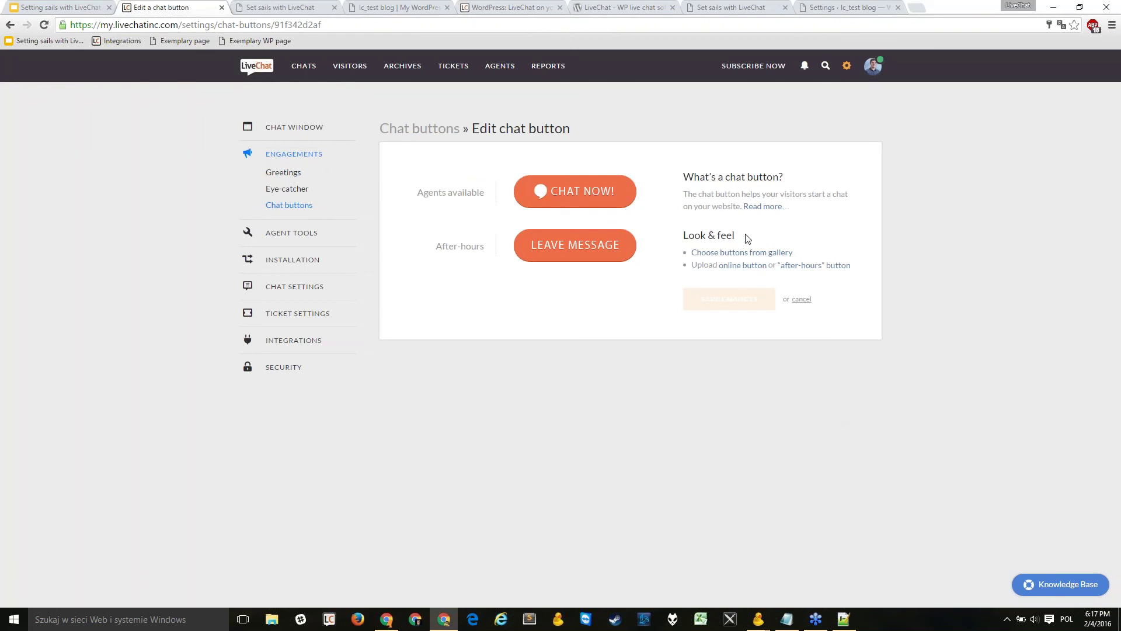
click(741, 252)
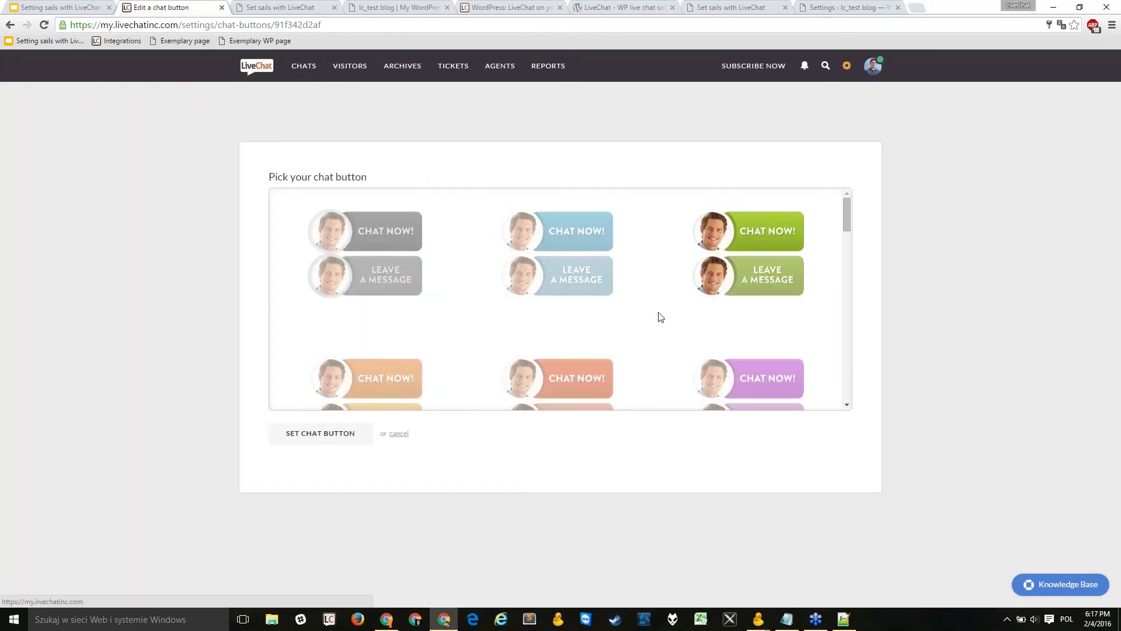
click(398, 433)
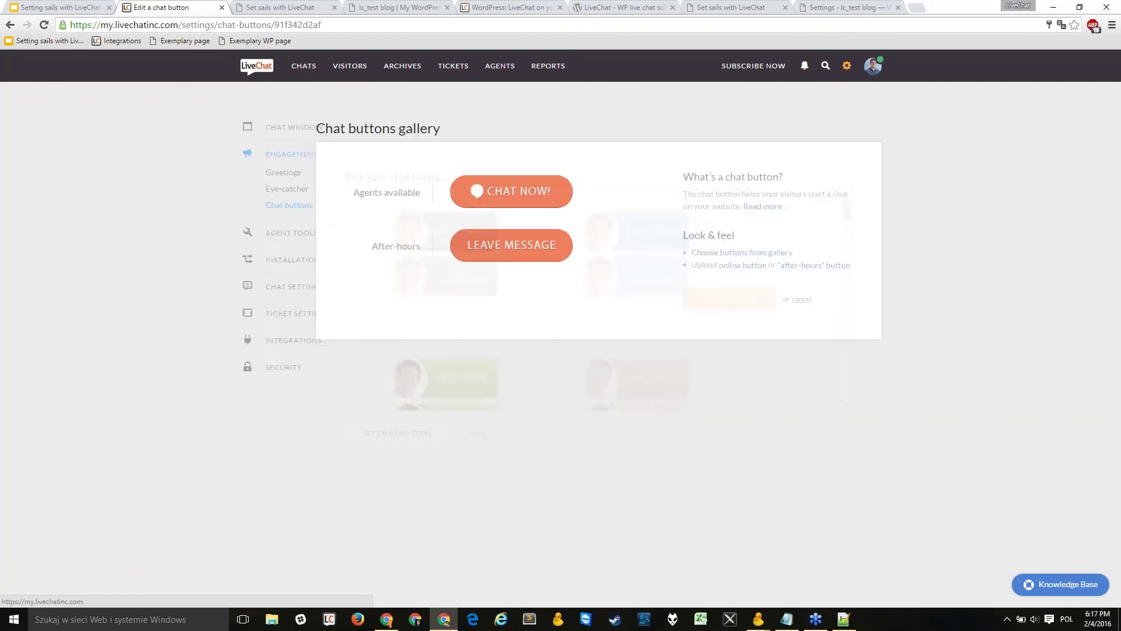
click(802, 299)
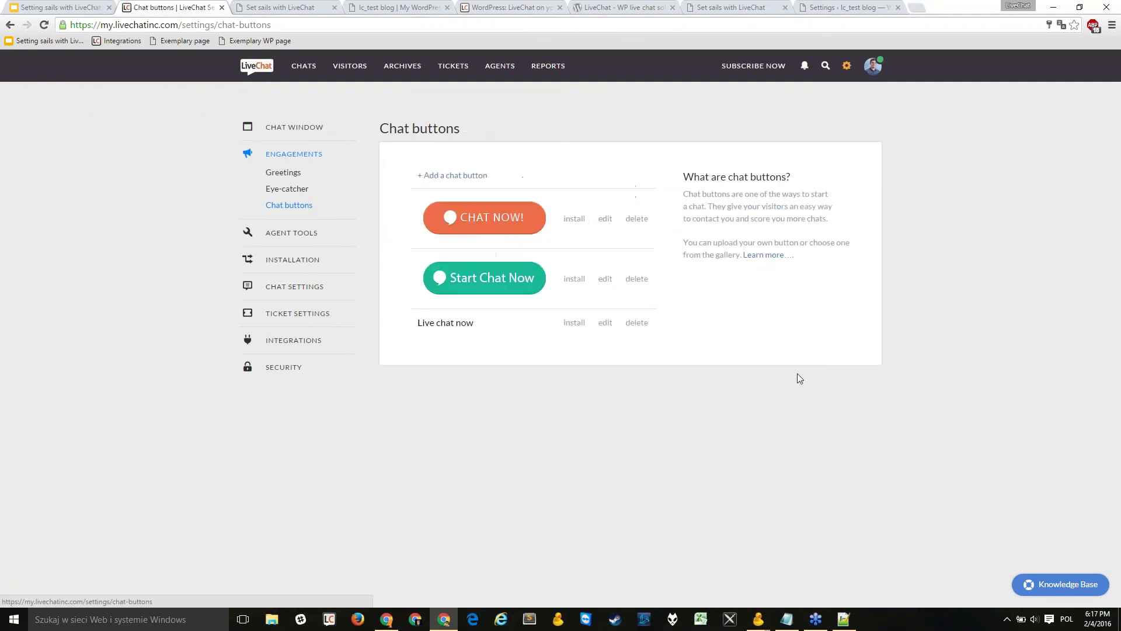
Copy the full installation code for the orange CHAT NOW! chat button.
click(575, 225)
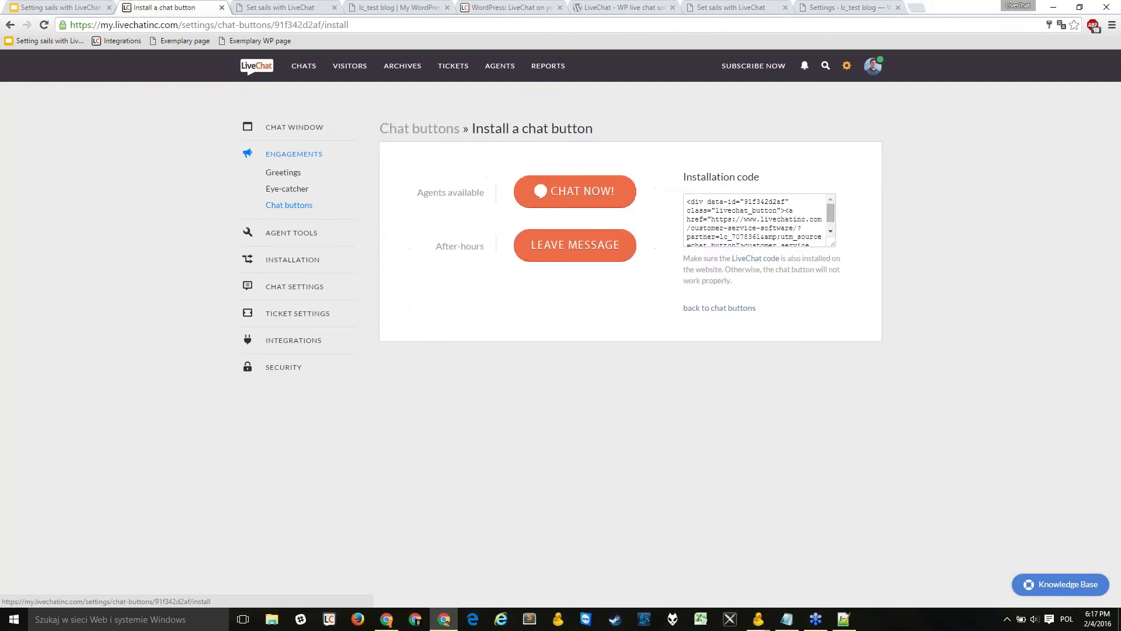
click(788, 226)
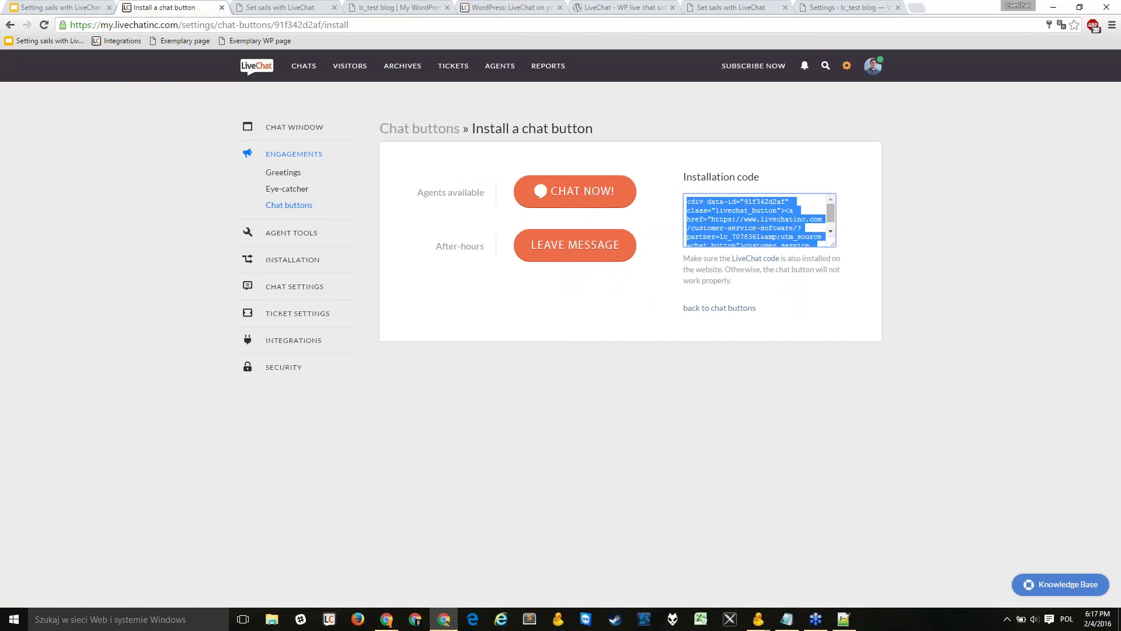
right_click(759, 225)
click(881, 231)
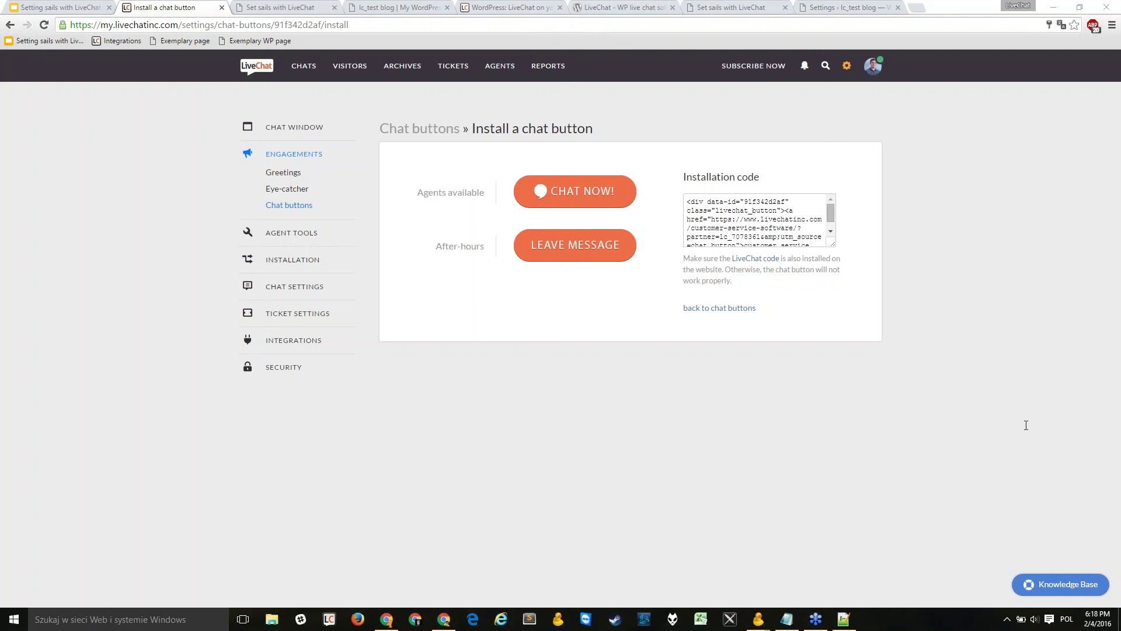
Go to Settings and view the Canned responses under Agent Tools.
click(848, 67)
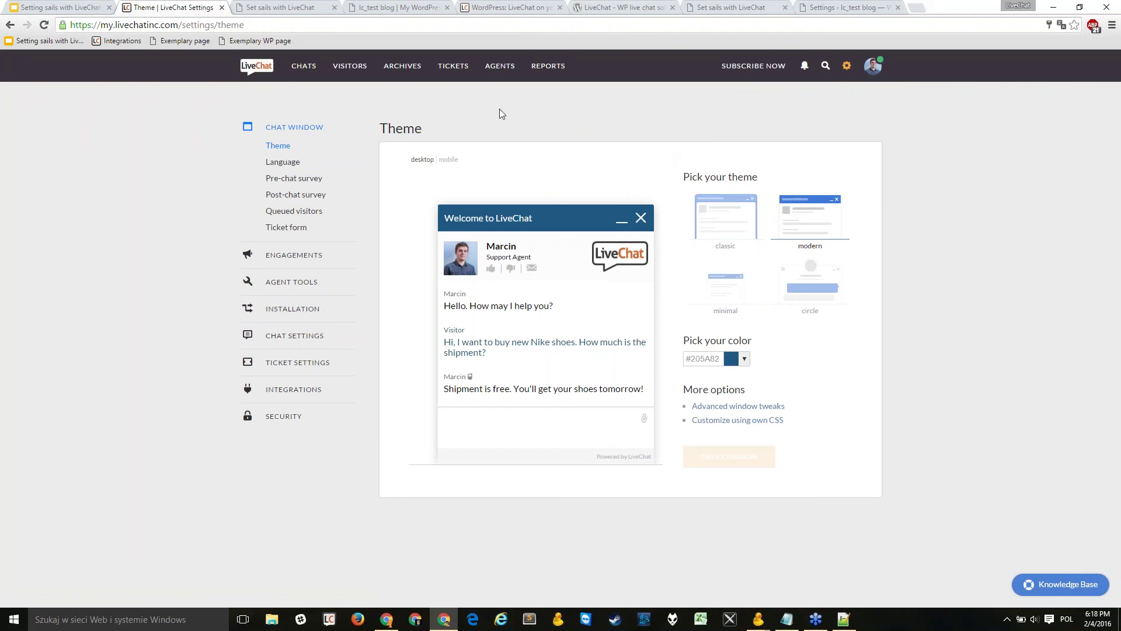
click(315, 285)
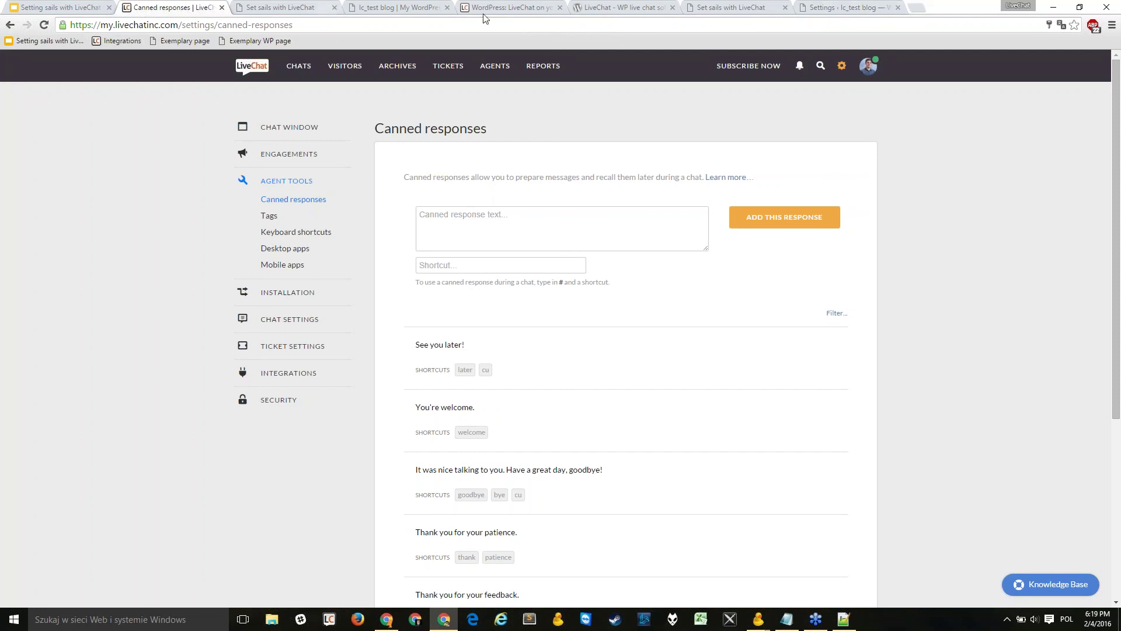
Open Integrations in a new tab and go to the WiX integration page.
middle_click(135, 42)
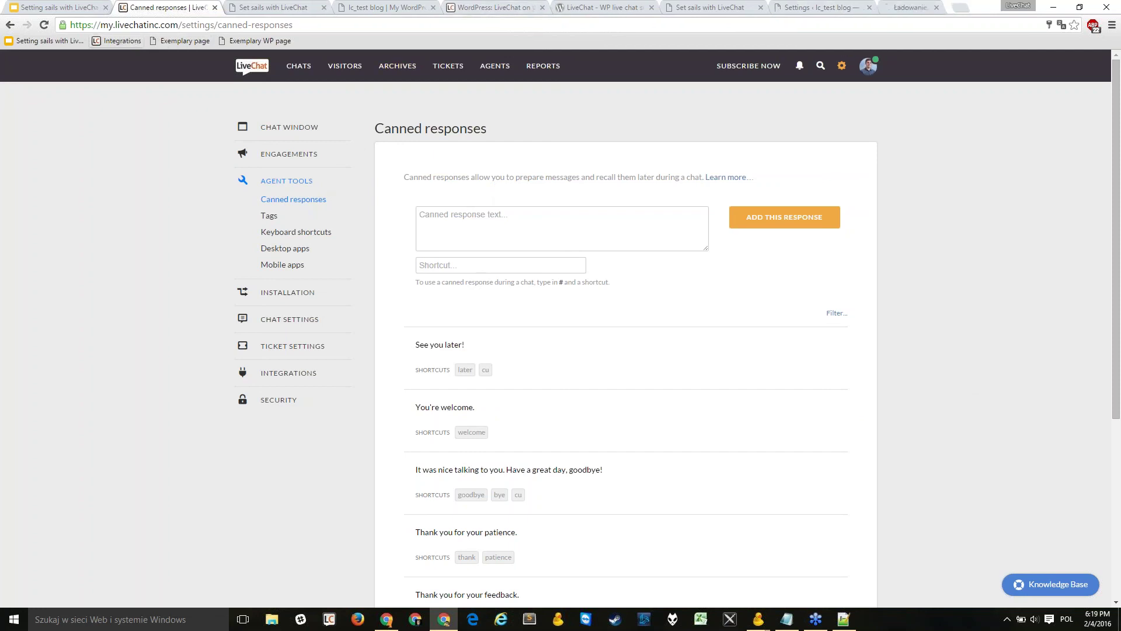
click(905, 8)
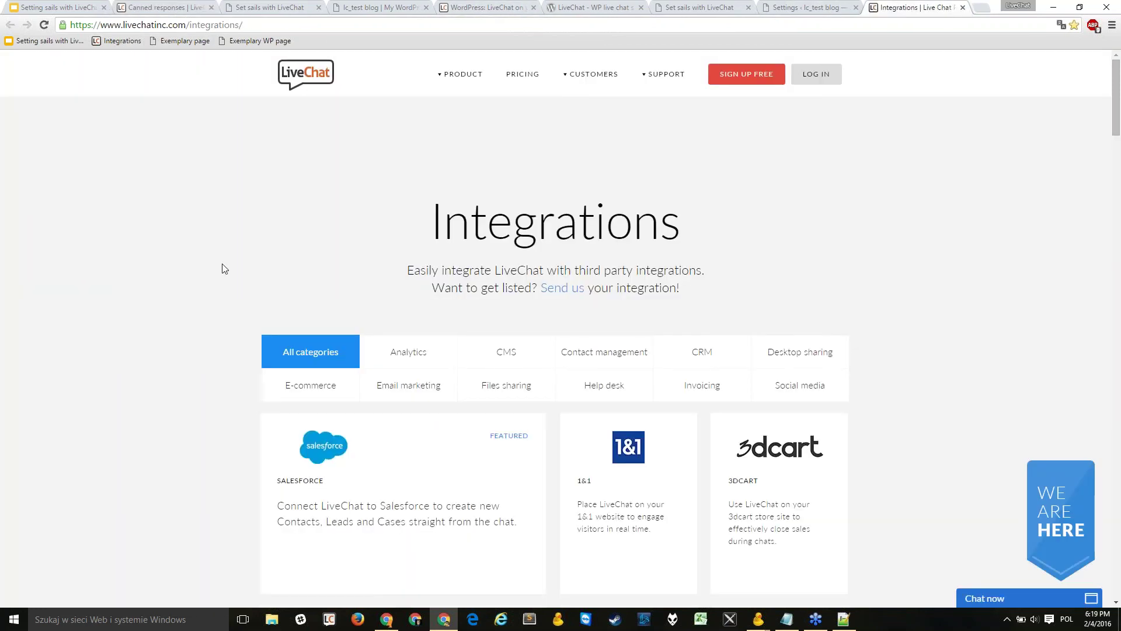
scroll(222, 266, down, 1)
scroll(218, 265, down, 6)
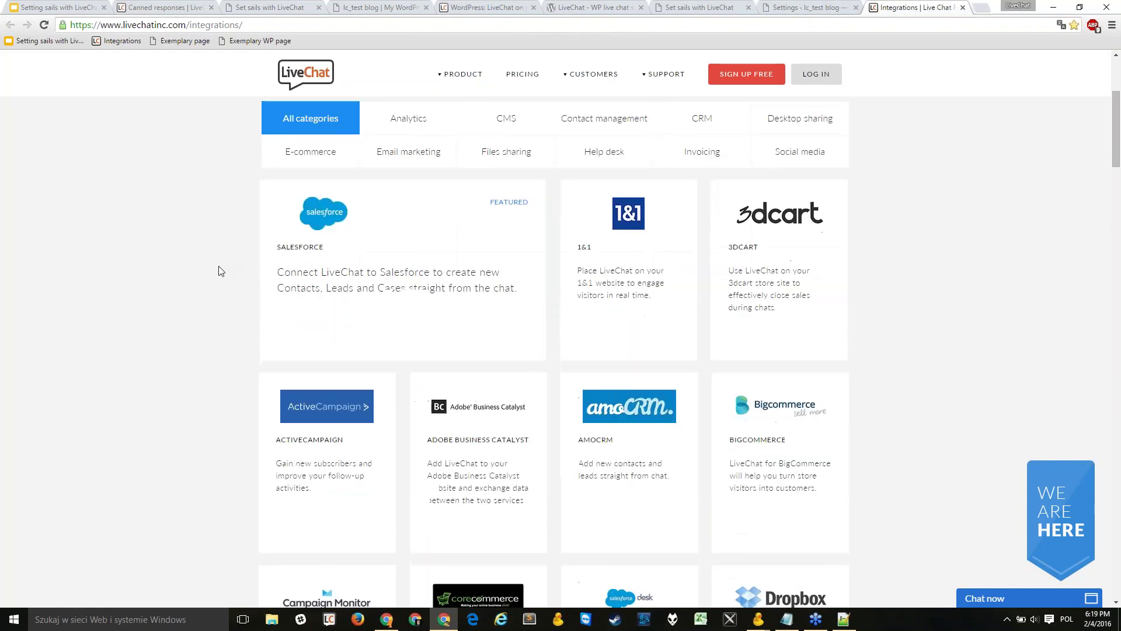
scroll(213, 266, down, 19)
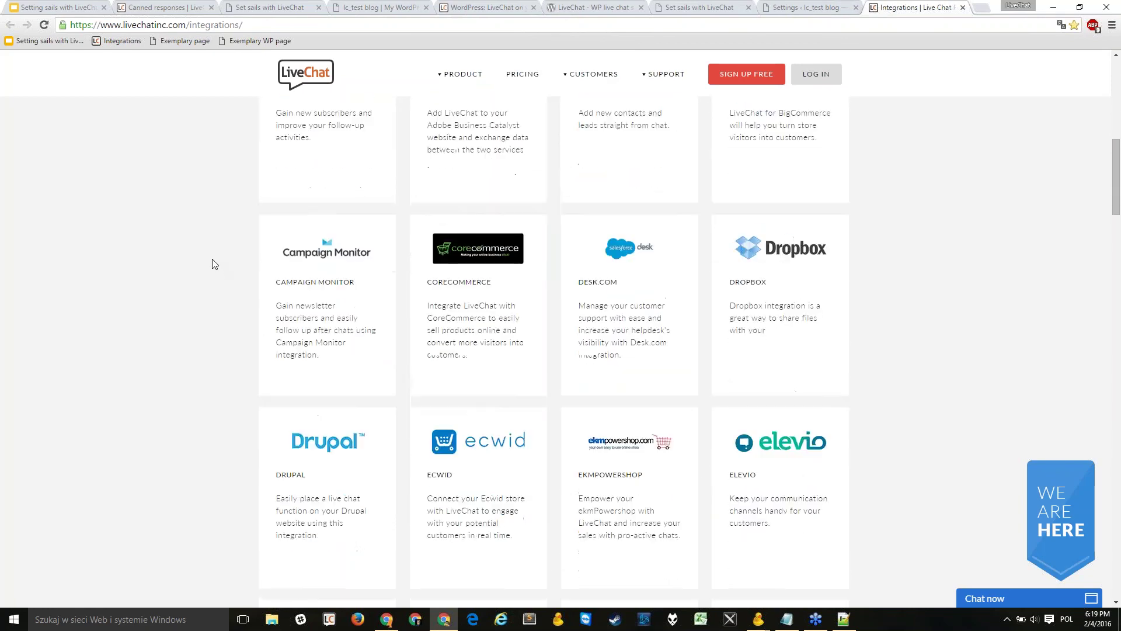
scroll(212, 257, down, 16)
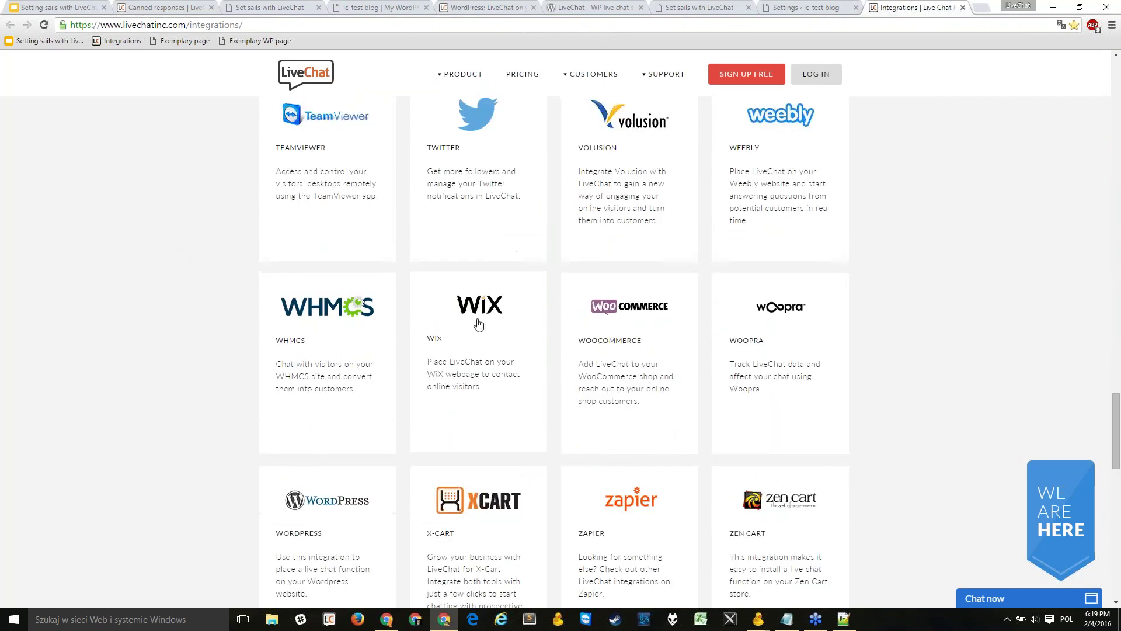
click(480, 330)
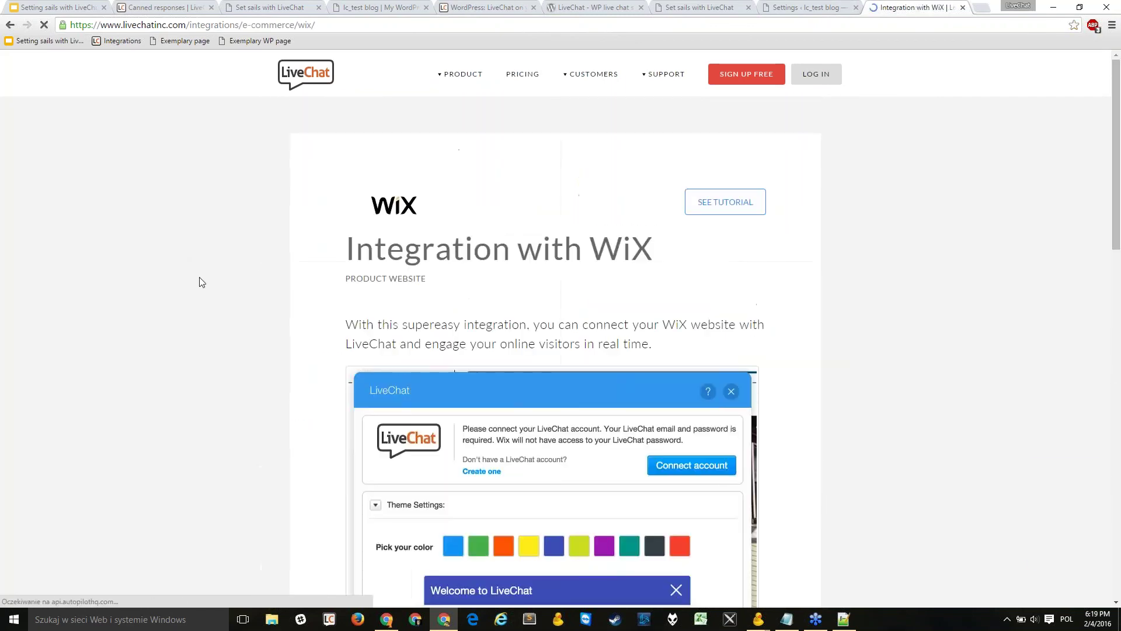
Open the 'Setting up LiveChat on your WiX site' tutorial and skim its instructions.
scroll(884, 256, down, 2)
scroll(884, 255, up, 2)
click(725, 201)
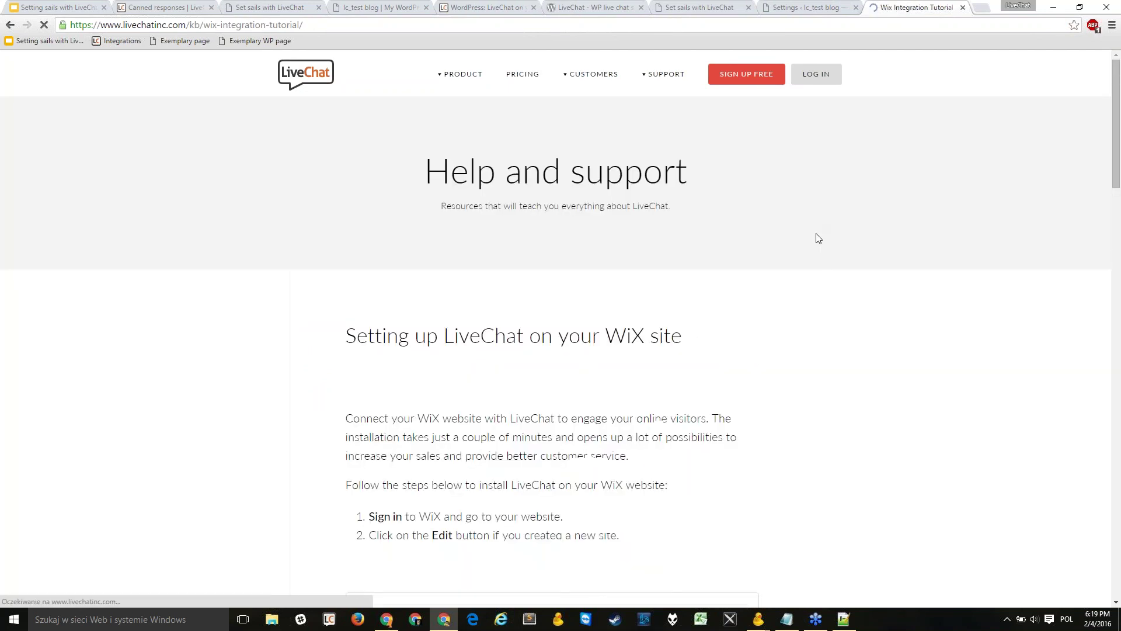
scroll(784, 272, down, 3)
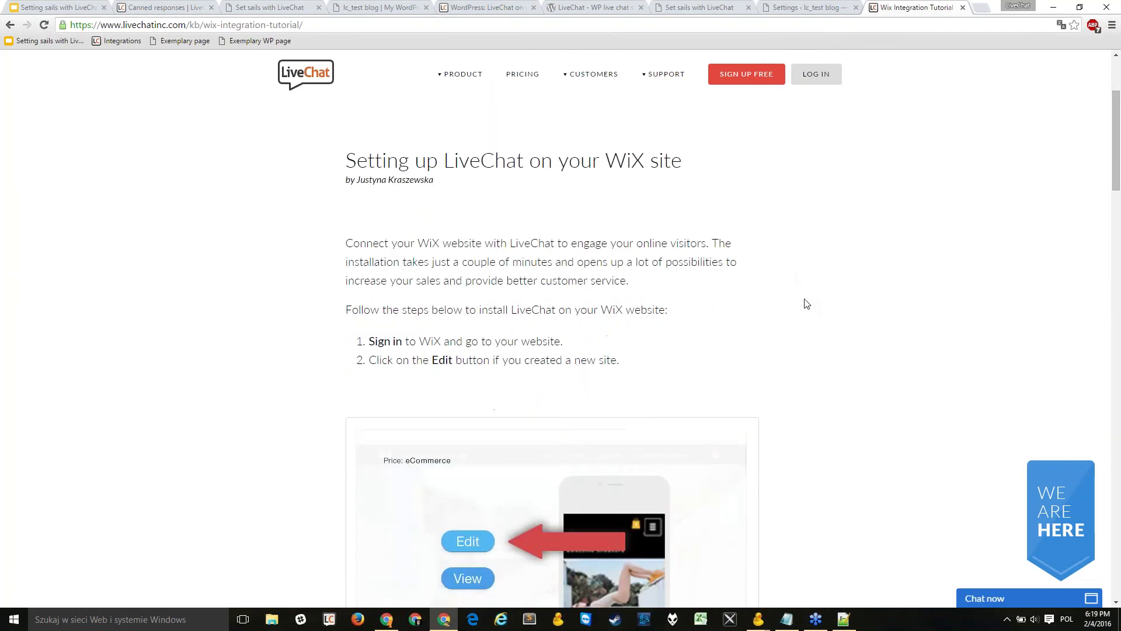
scroll(806, 304, up, 3)
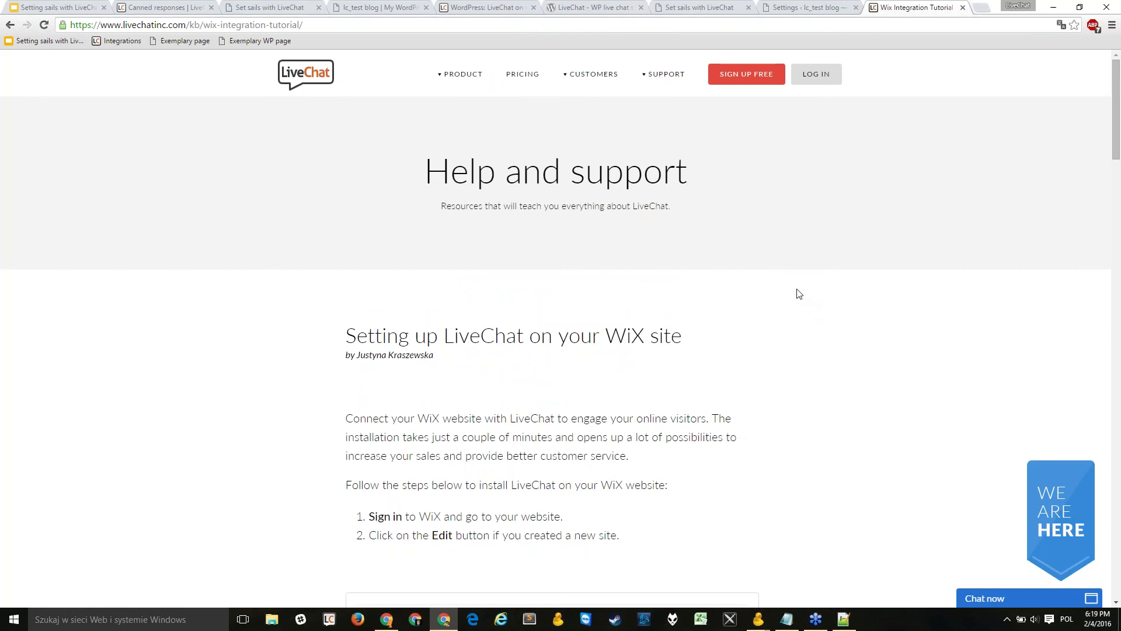
mouse_move(664, 83)
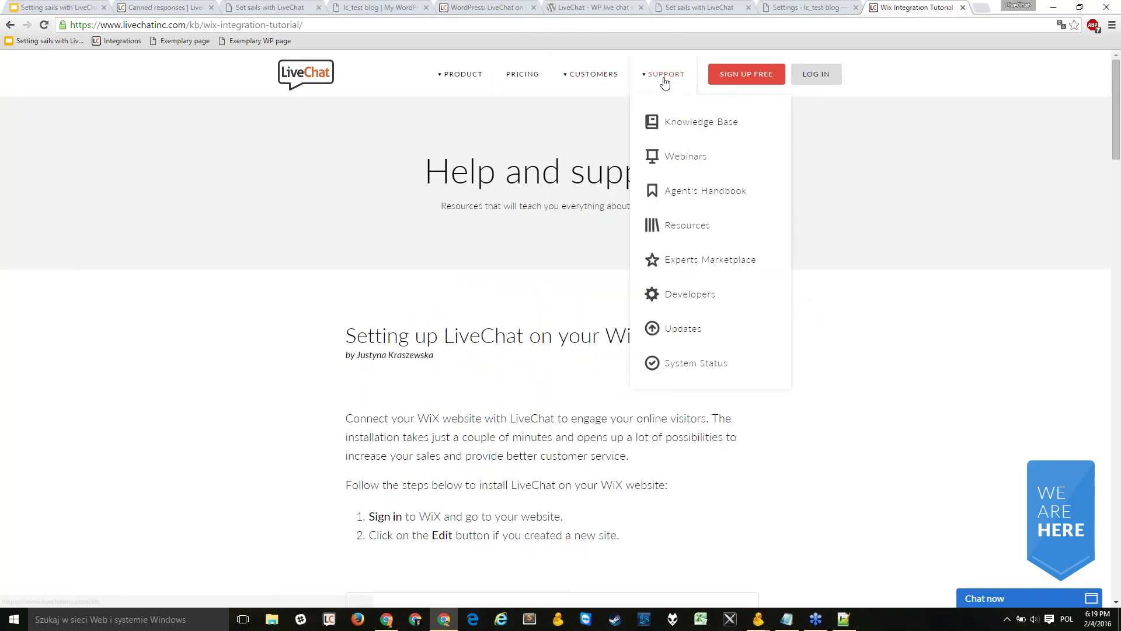
Go to the Knowledge Base's Help and support page from the SUPPORT menu.
click(684, 117)
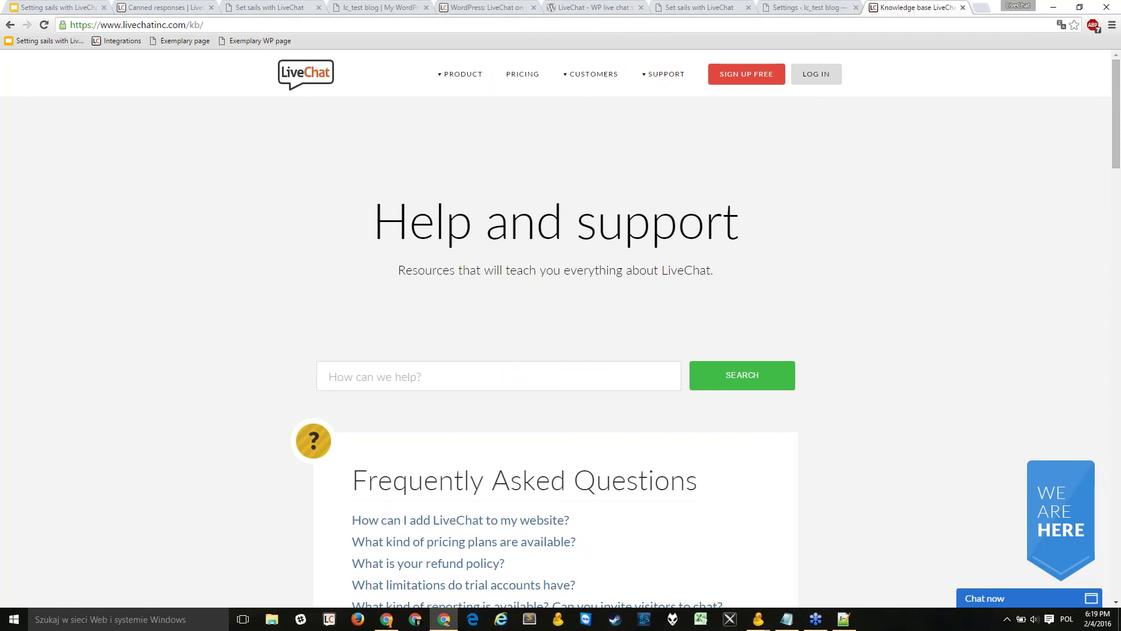
click(230, 21)
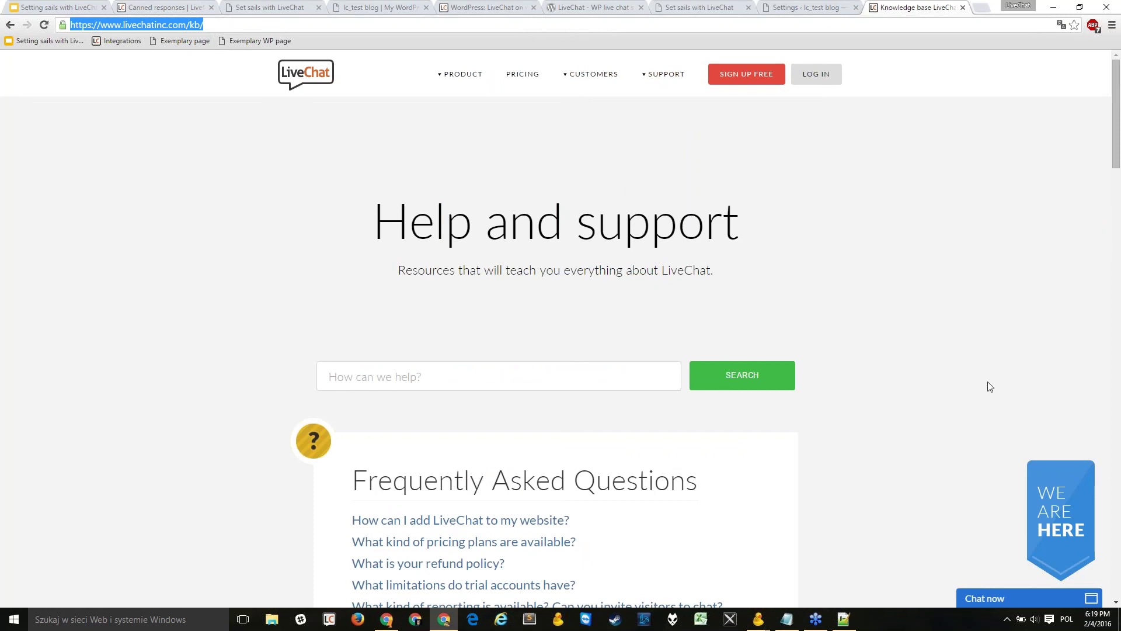
click(966, 489)
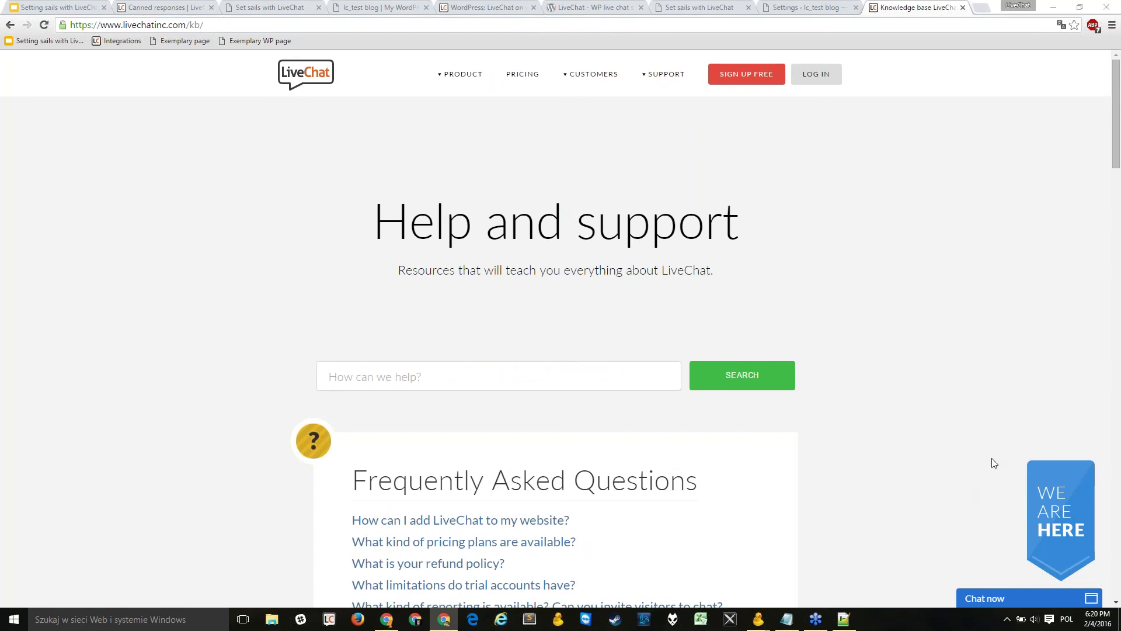